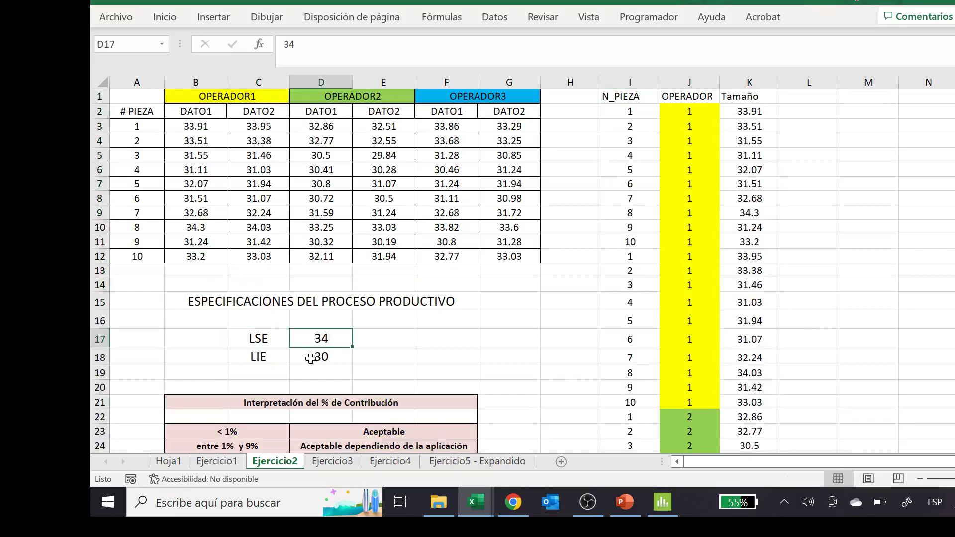
- Review the LSE and LIE process specifications and the interpretation tables below them on the Ejercicio2 sheet
click(253, 358)
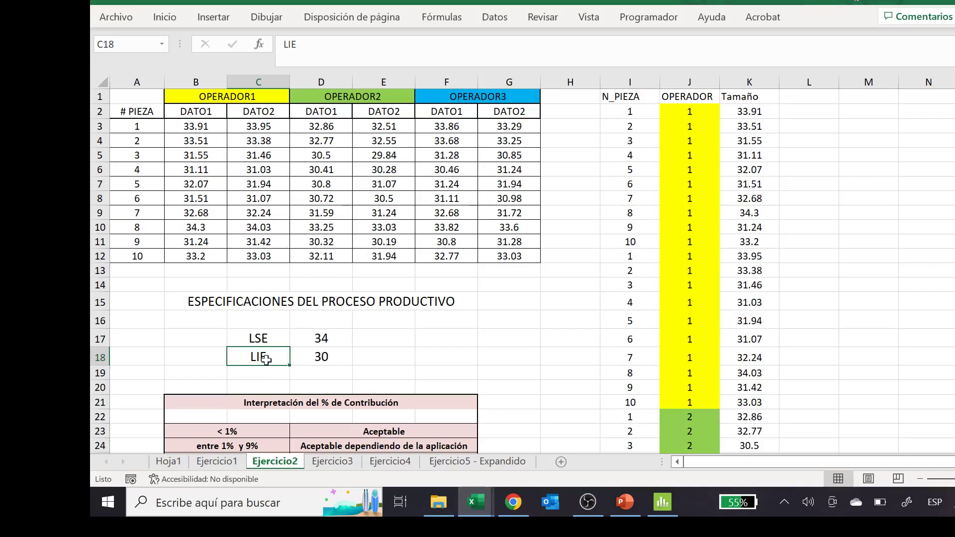
click(273, 344)
click(275, 357)
click(321, 357)
click(331, 341)
click(322, 355)
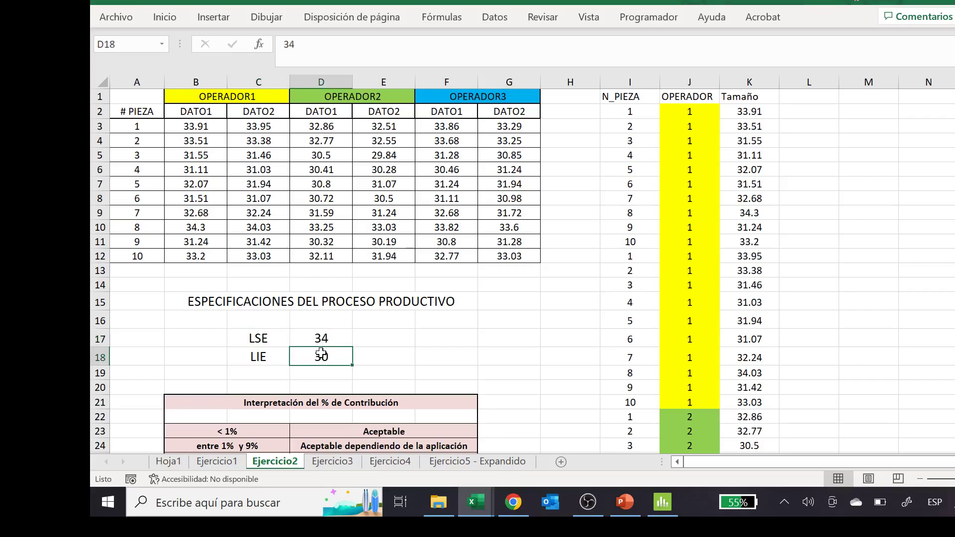
click(336, 341)
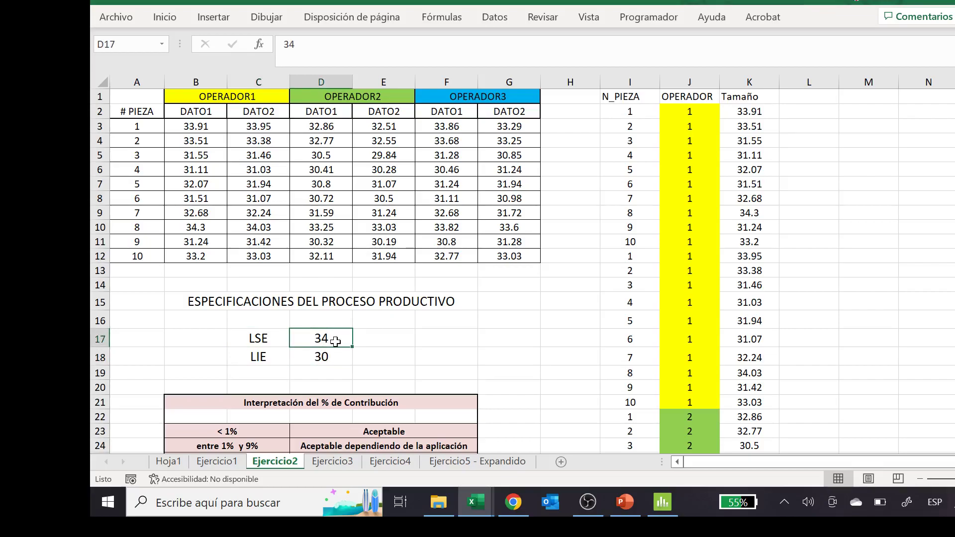
scroll(336, 341, down, 1)
scroll(336, 341, down, 2)
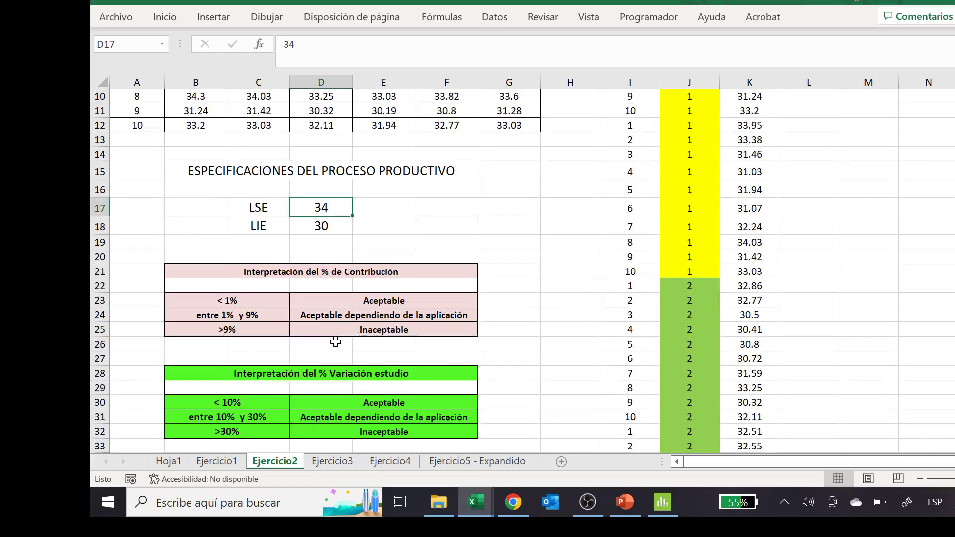
scroll(336, 342, down, 2)
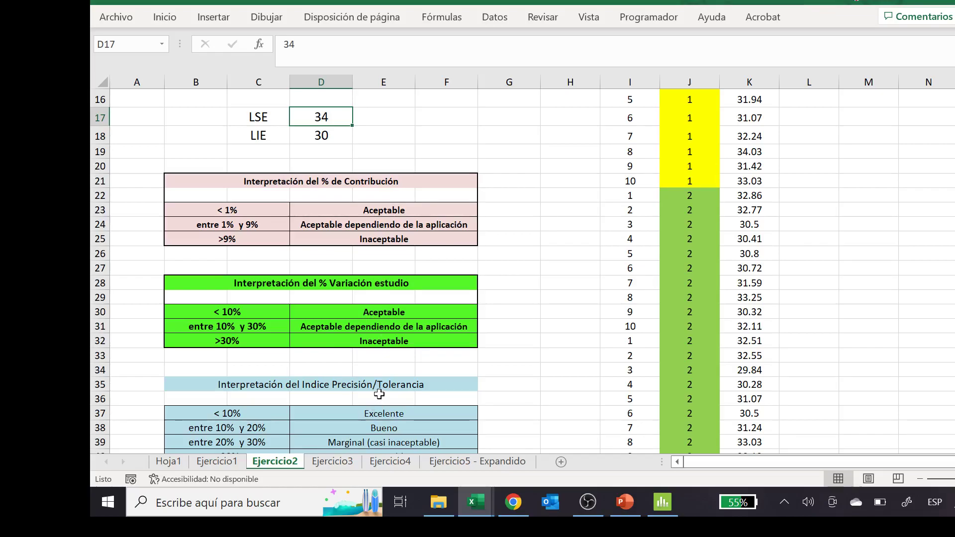
scroll(379, 393, up, 5)
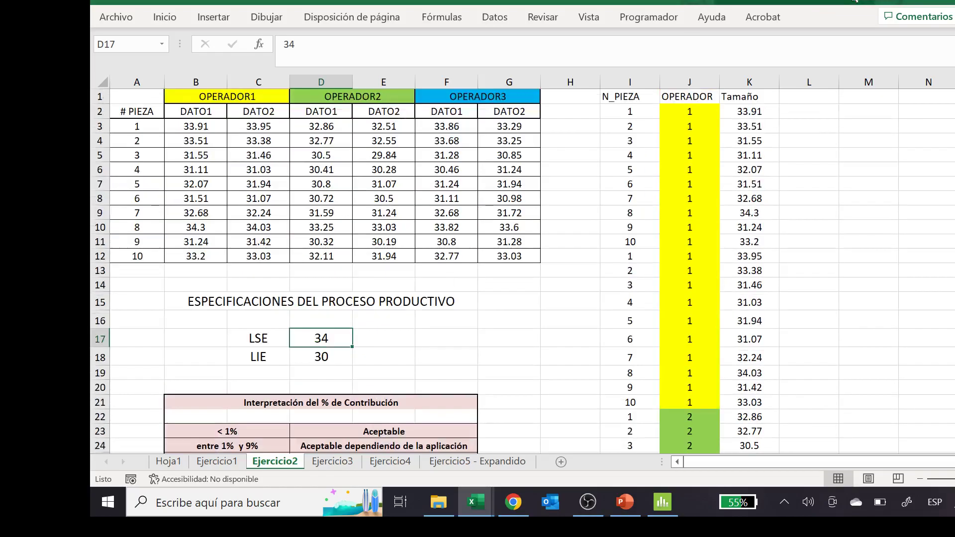
- Copy the full N_PIEZA, OPERADOR and Tamaño columns with headers and paste them into the Minitab worksheet starting at column C1
click(632, 97)
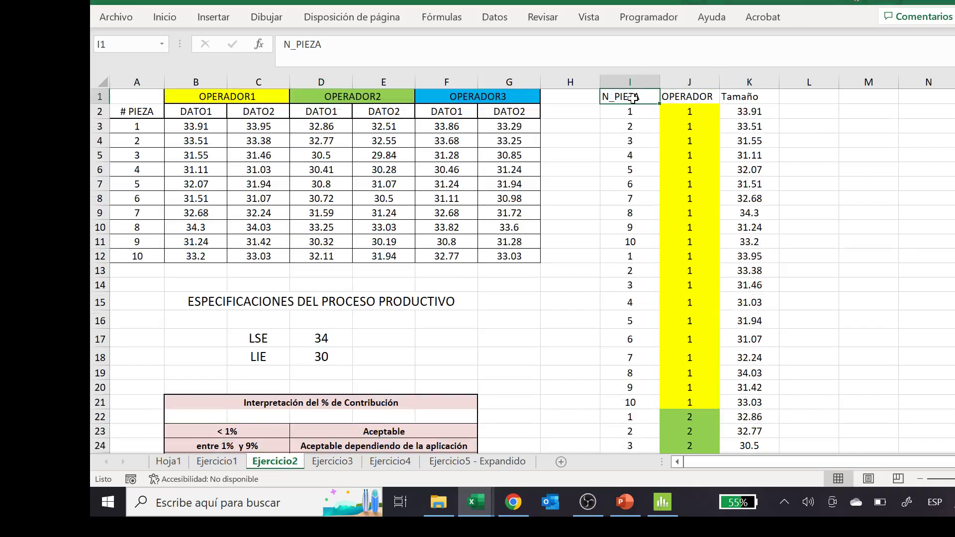
key(ctrl+shift+Right)
key(ctrl+shift+Down)
key(ctrl+c)
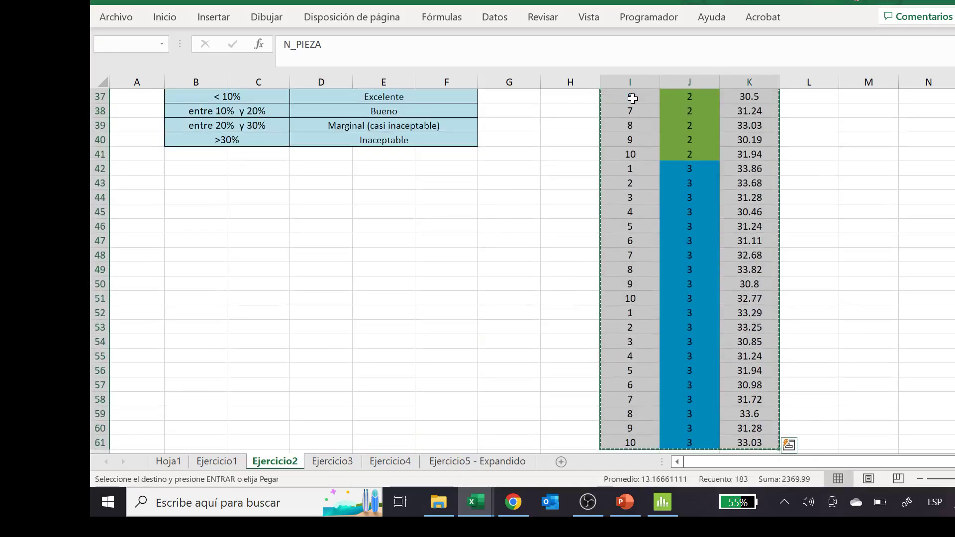
click(662, 503)
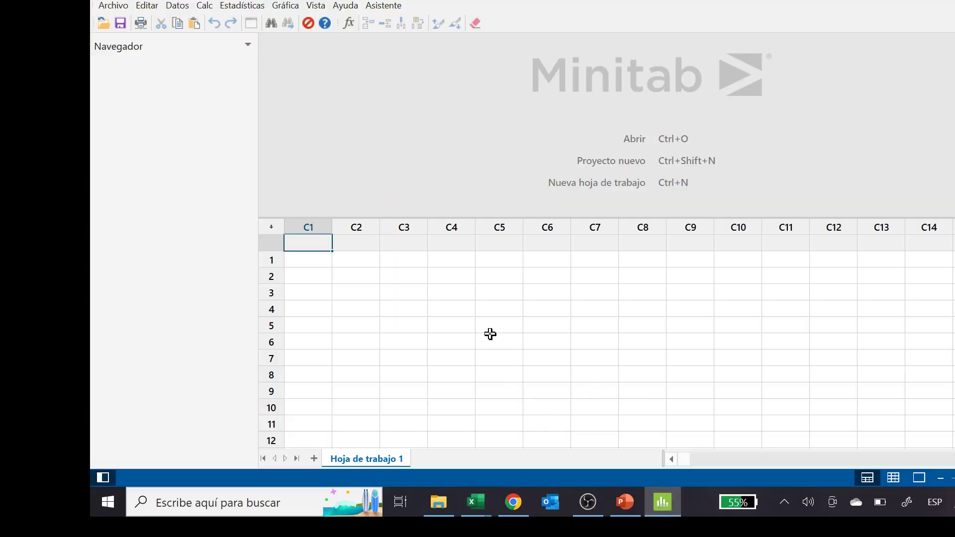
key(ctrl+v)
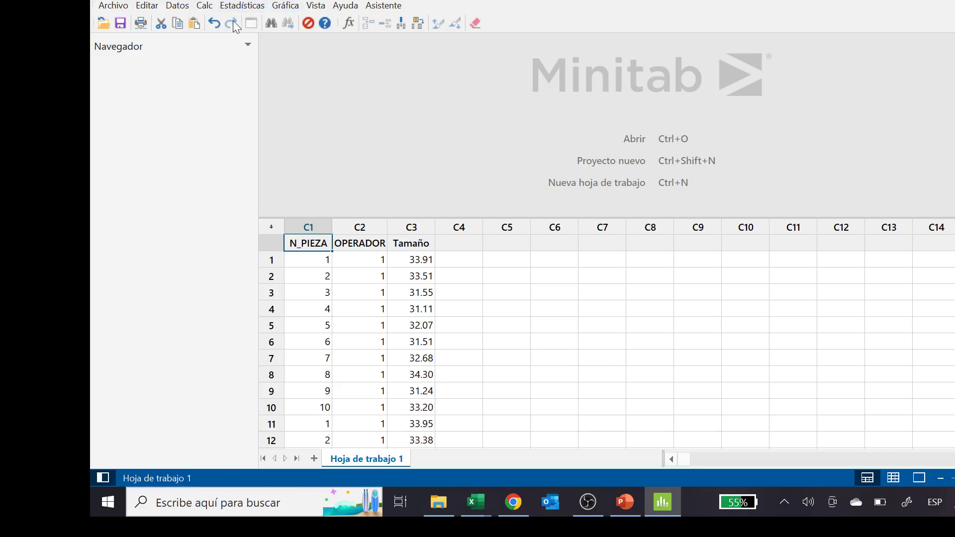
- Create a measurement system run chart with N_PIEZA as part numbers, OPERADOR as operators and Tamaño as measurement data
click(248, 7)
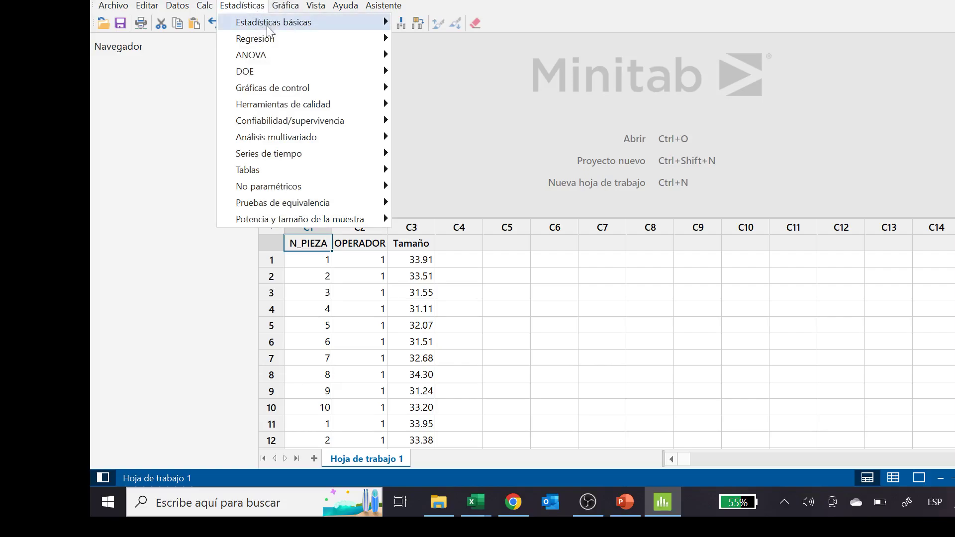
mouse_move(274, 89)
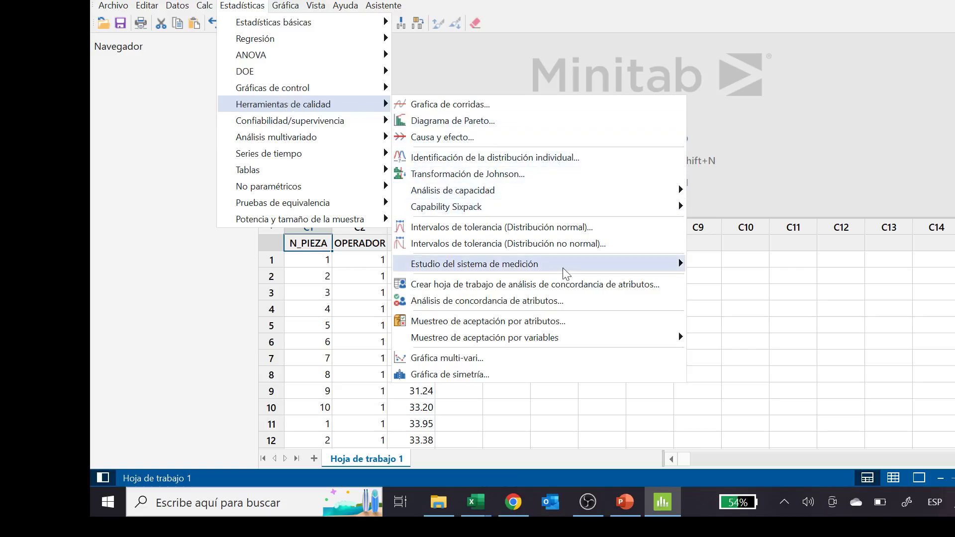
mouse_move(566, 273)
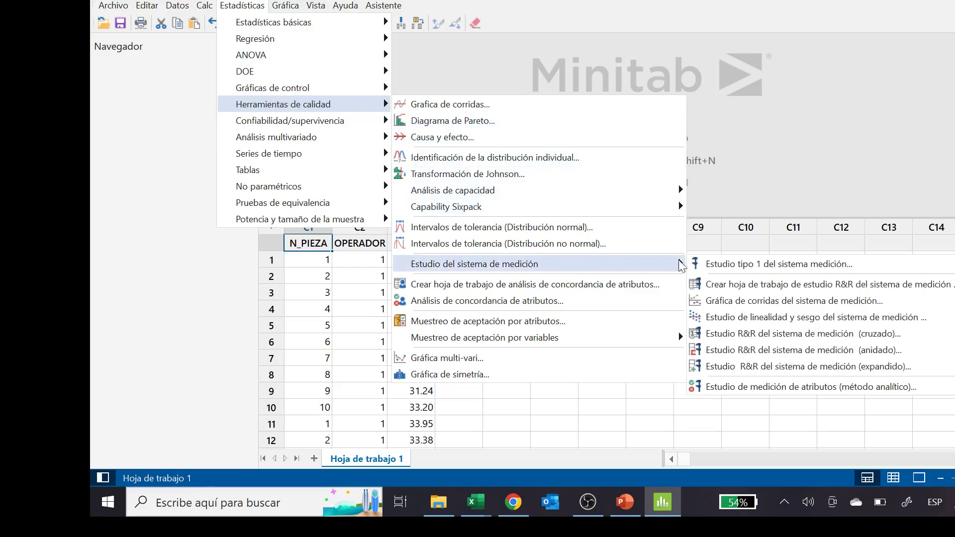
click(806, 302)
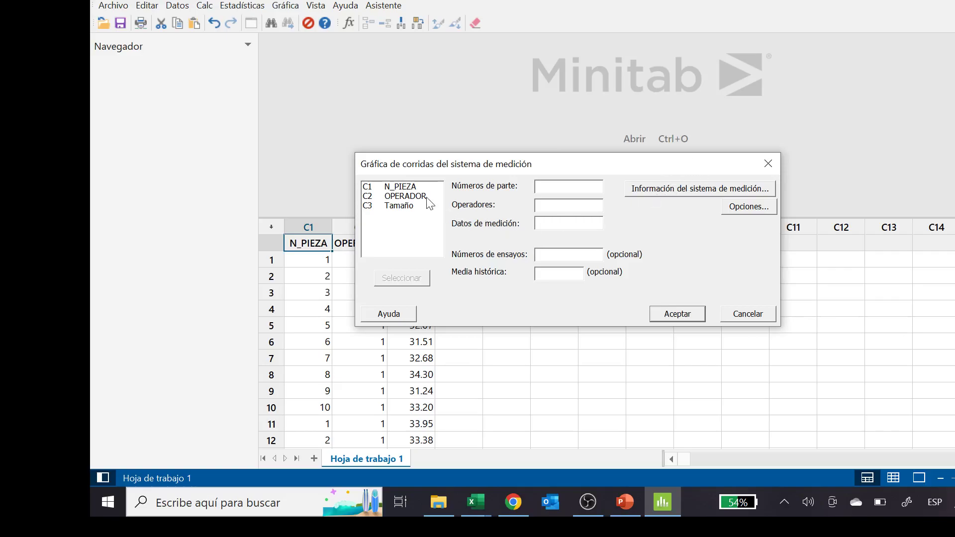
double_click(397, 188)
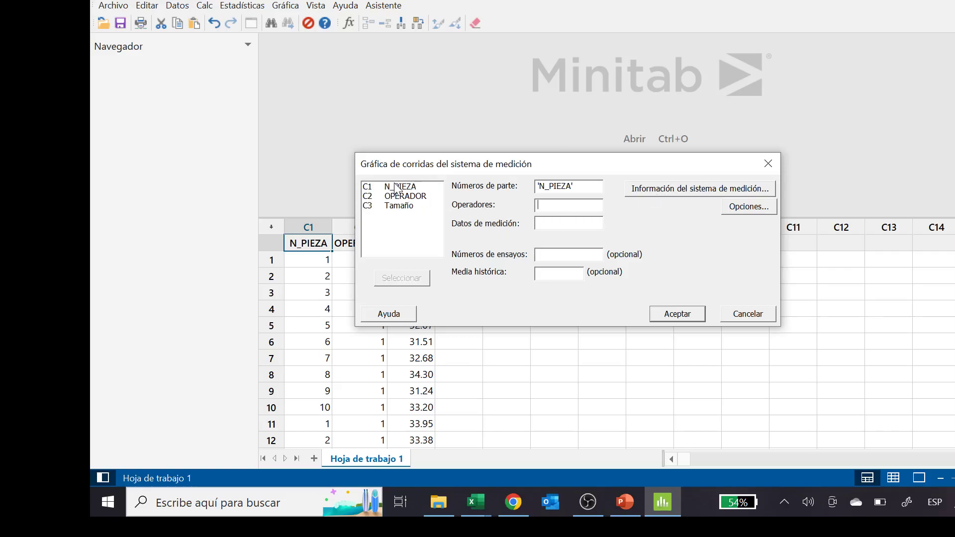
double_click(421, 197)
double_click(405, 208)
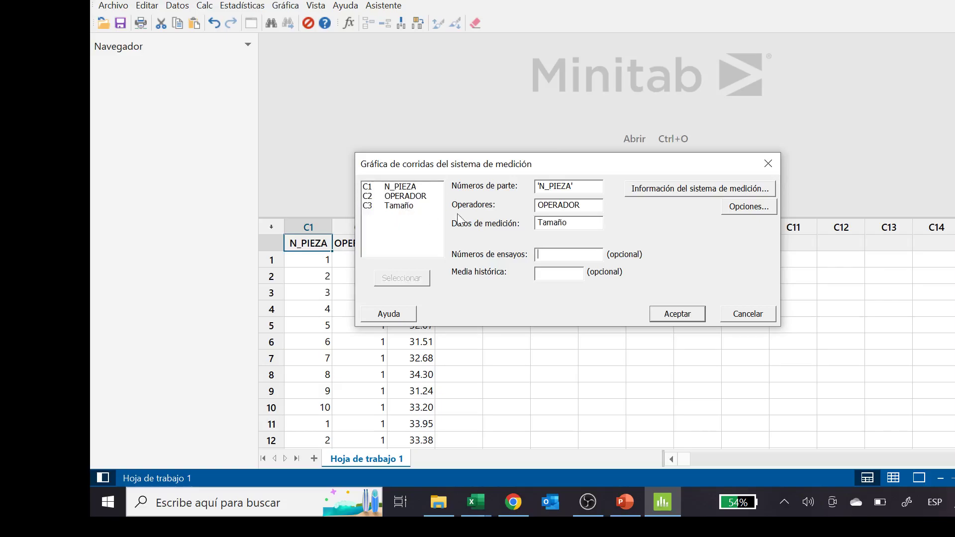
double_click(556, 186)
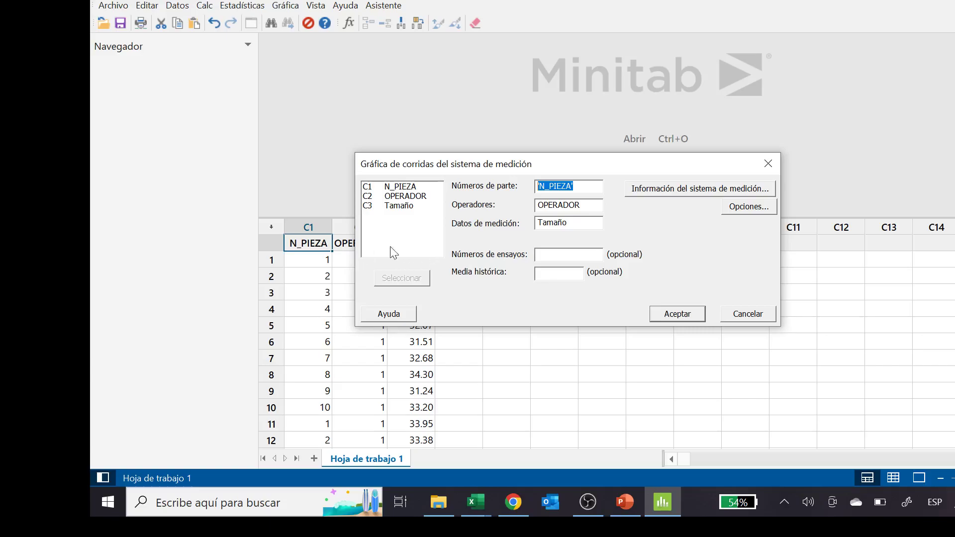
drag(553, 167, 650, 155)
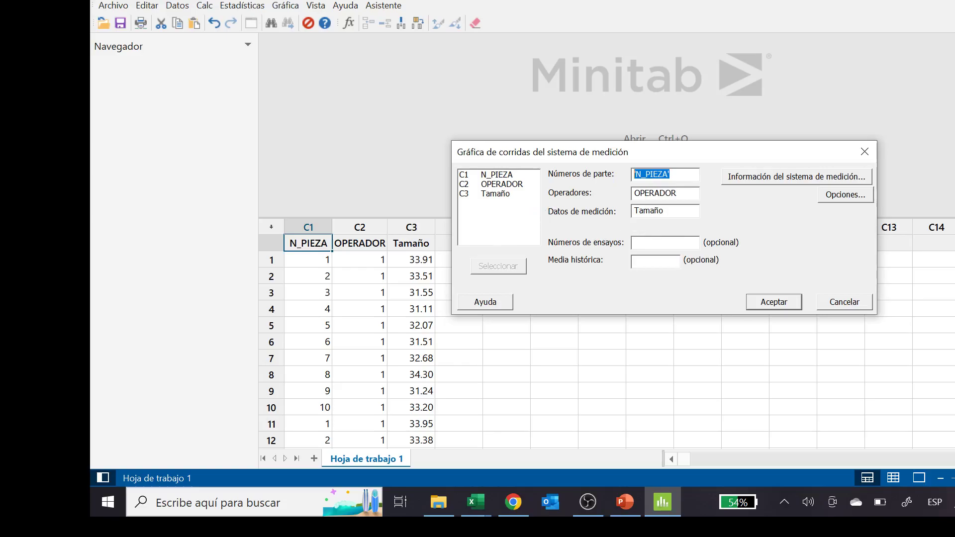
click(772, 303)
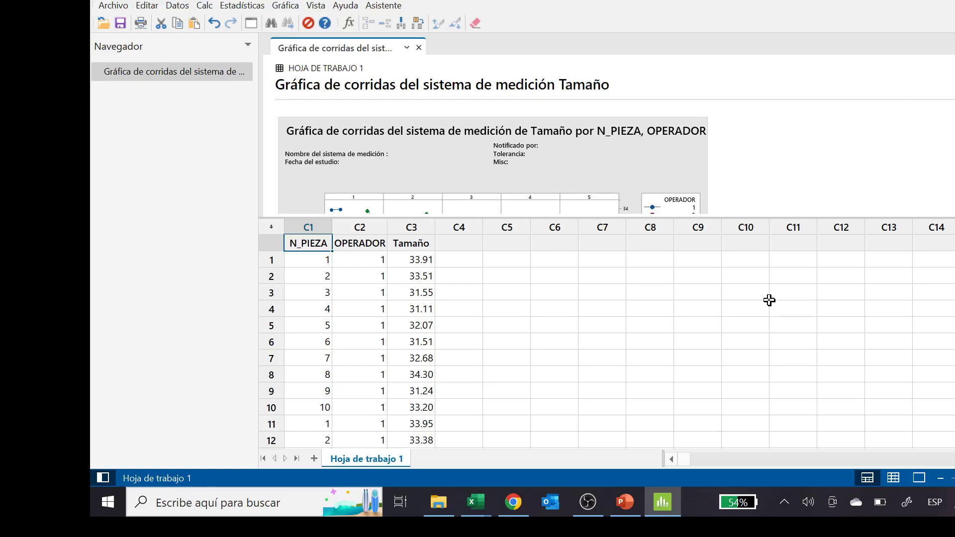
- Open the run chart in the graph editor and enlarge its window so all ten part panels are readable
click(619, 158)
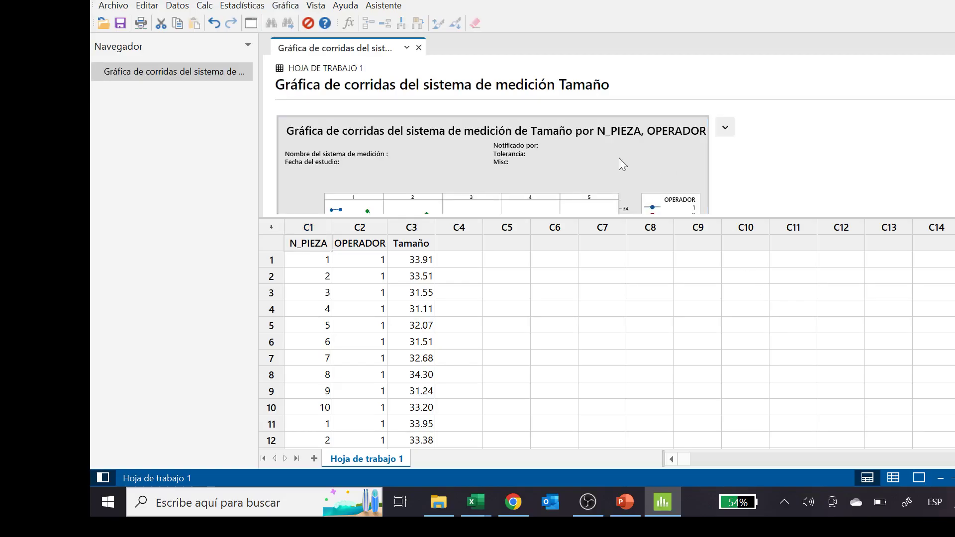
double_click(619, 157)
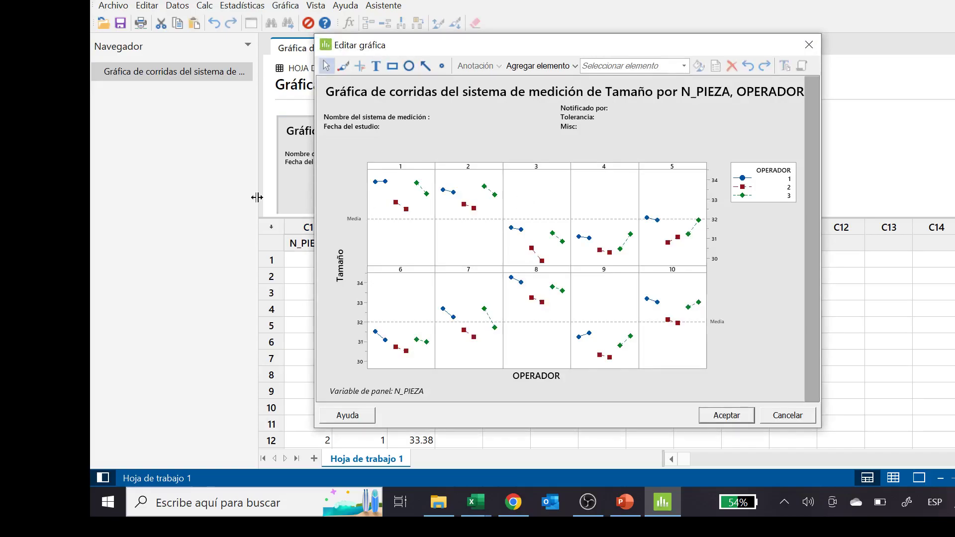
drag(477, 34, 477, 0)
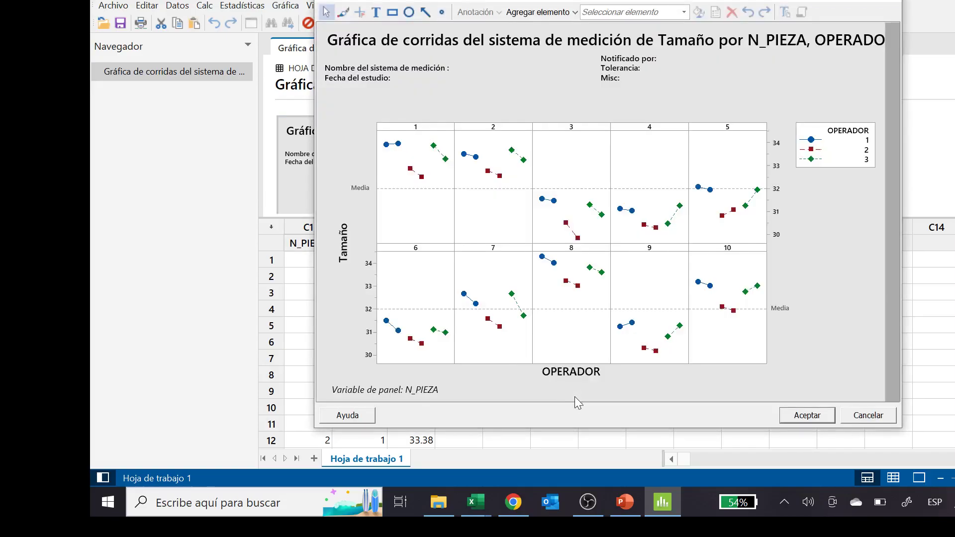
drag(596, 427, 597, 457)
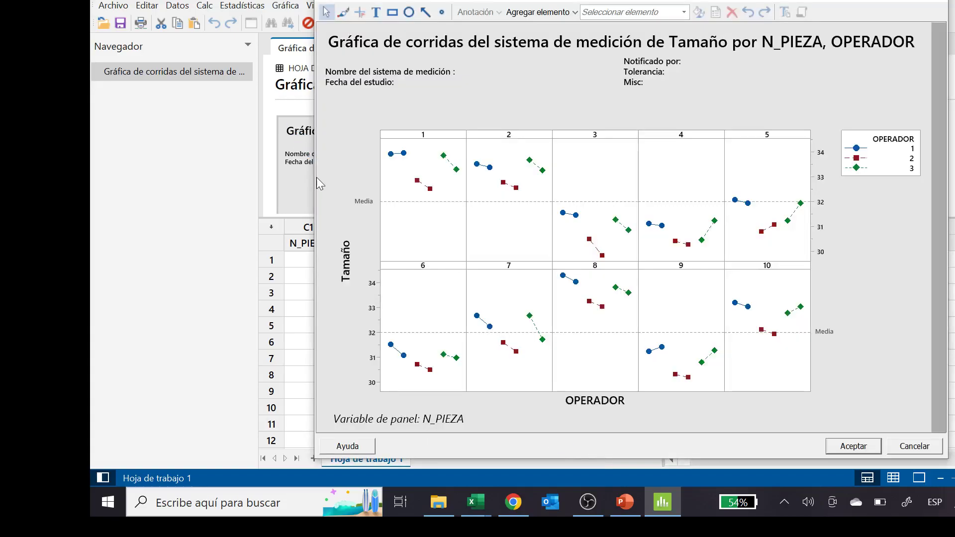
drag(315, 182, 271, 188)
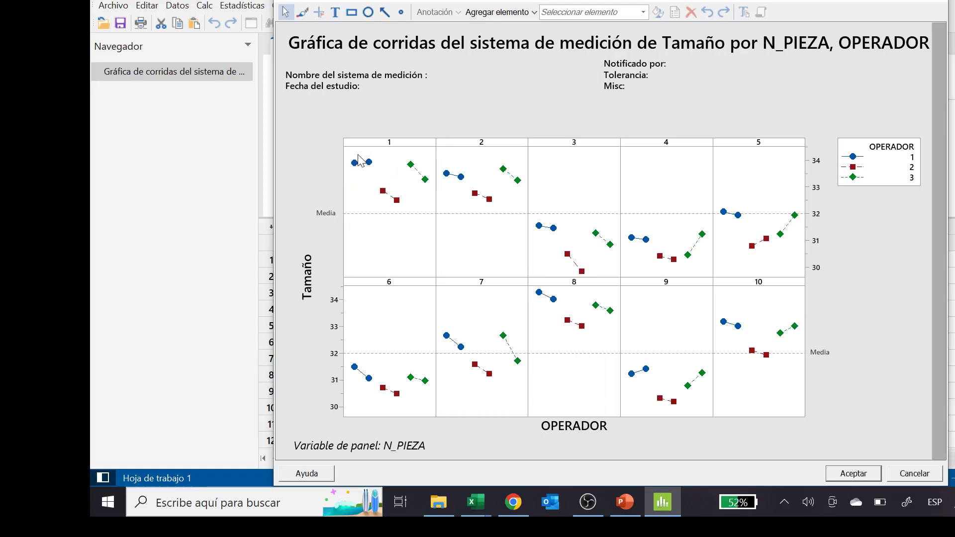
- Examine each operator's repeated measurements across the part panels, especially parts 1, 4 and 5, and close the graph editor
mouse_move(360, 164)
mouse_move(782, 241)
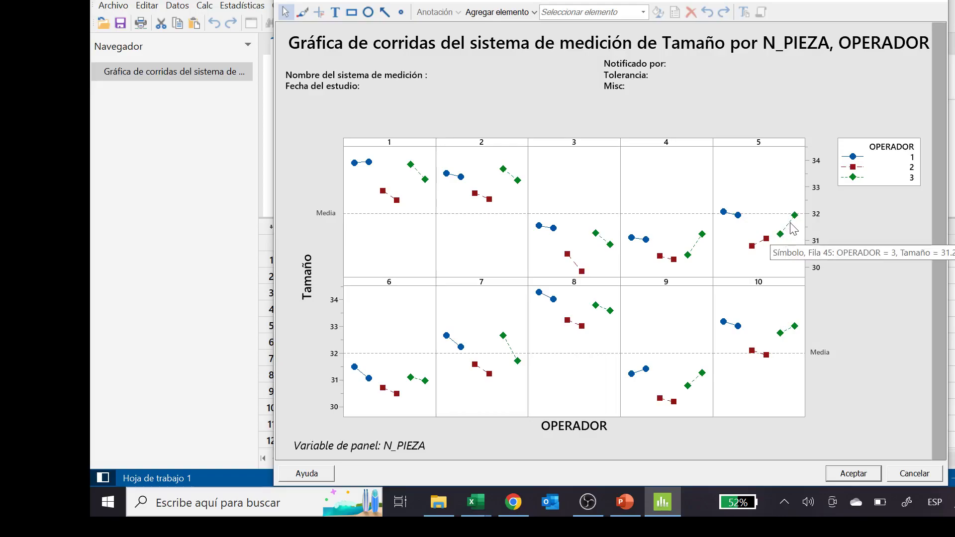
mouse_move(795, 218)
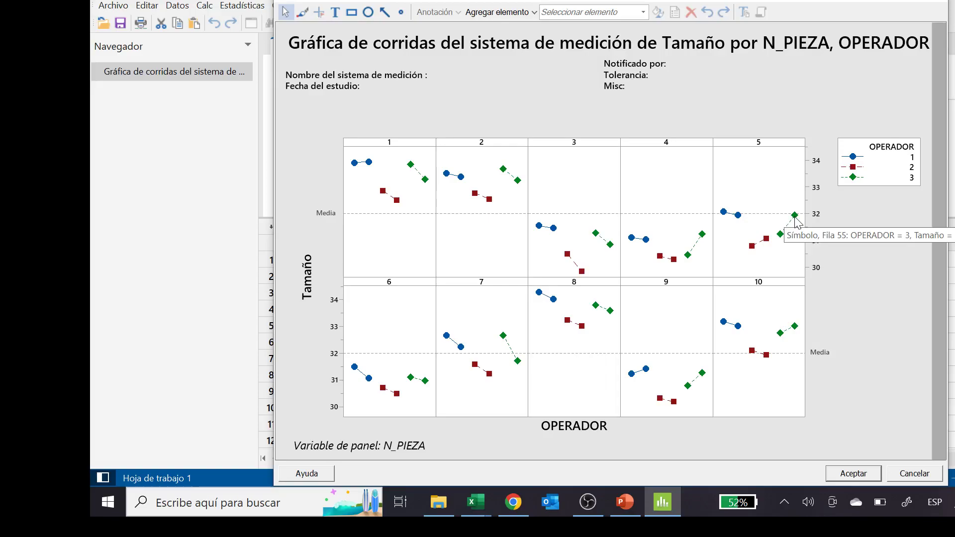
mouse_move(688, 256)
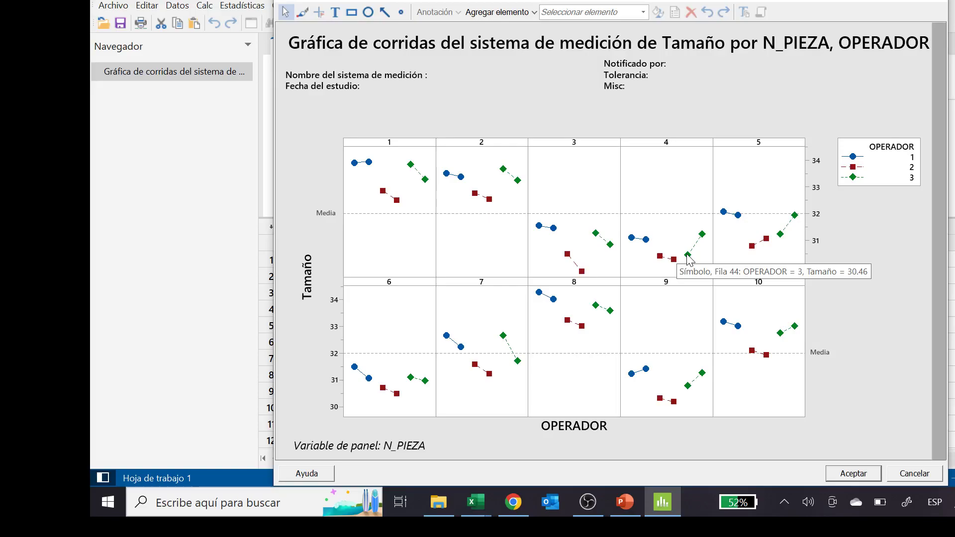
mouse_move(703, 236)
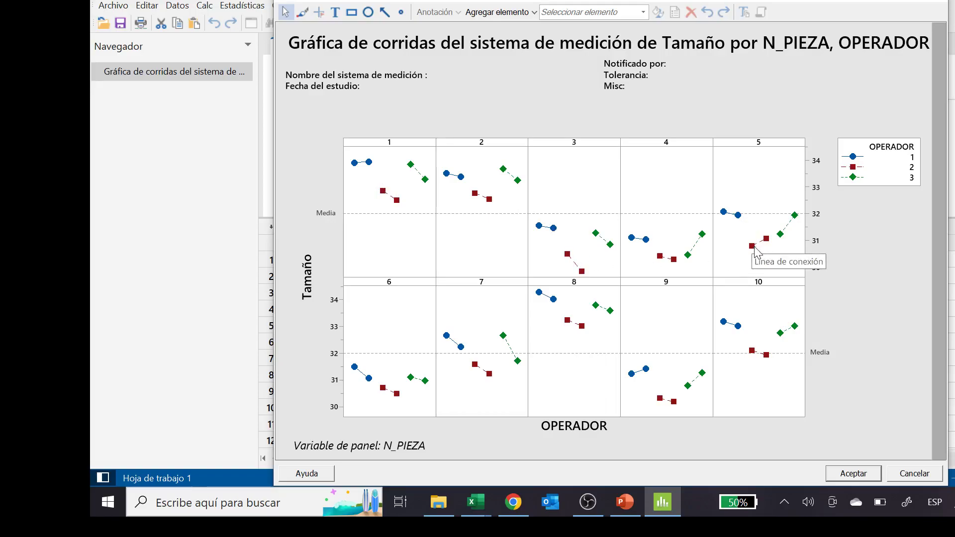
mouse_move(755, 249)
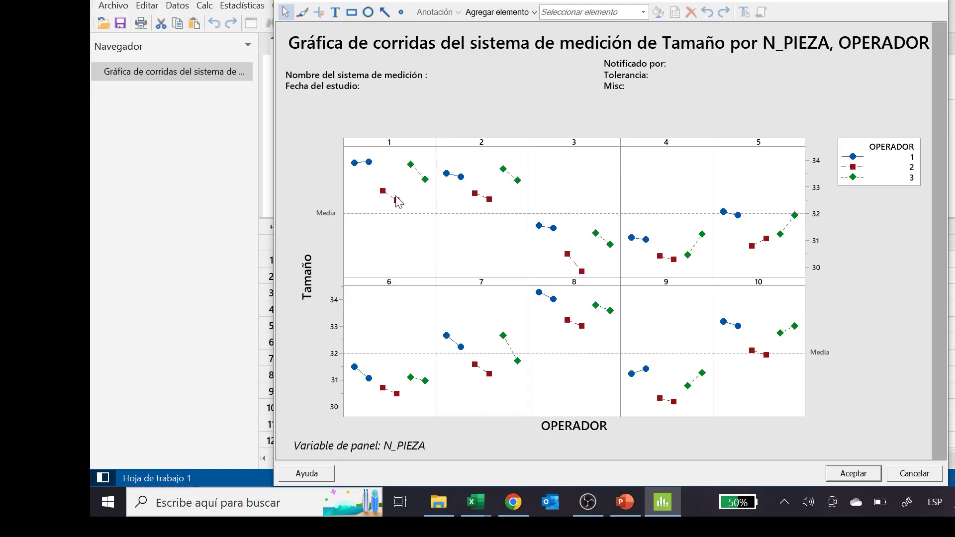
mouse_move(396, 198)
click(670, 496)
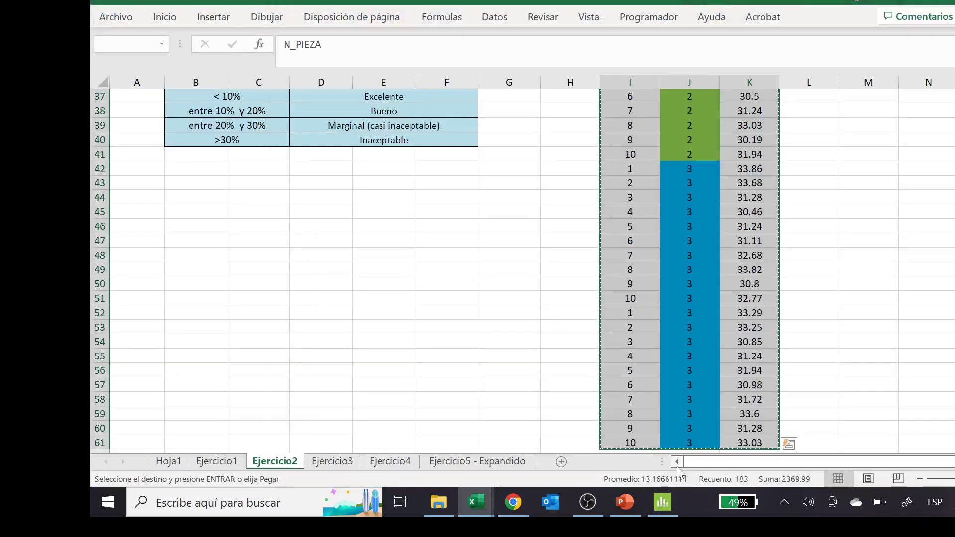
click(652, 503)
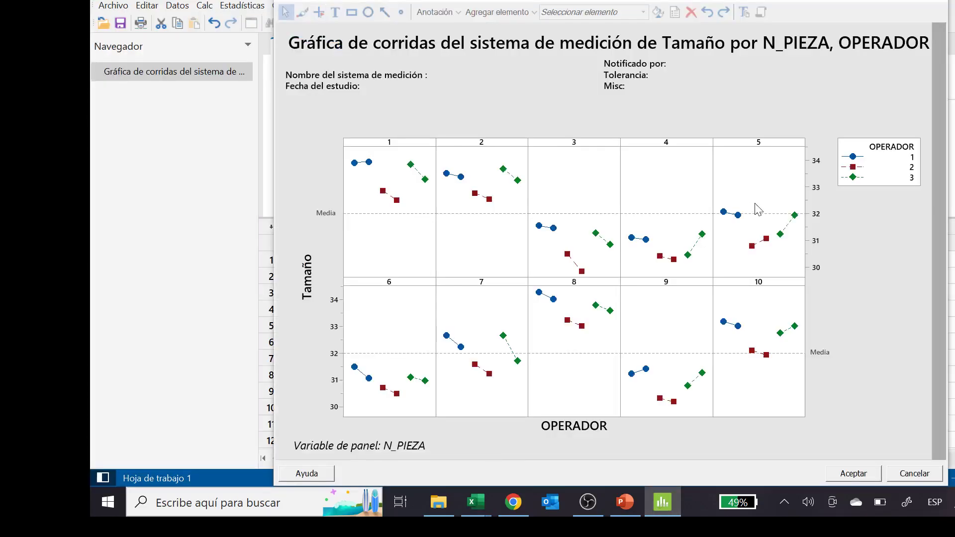
click(944, 2)
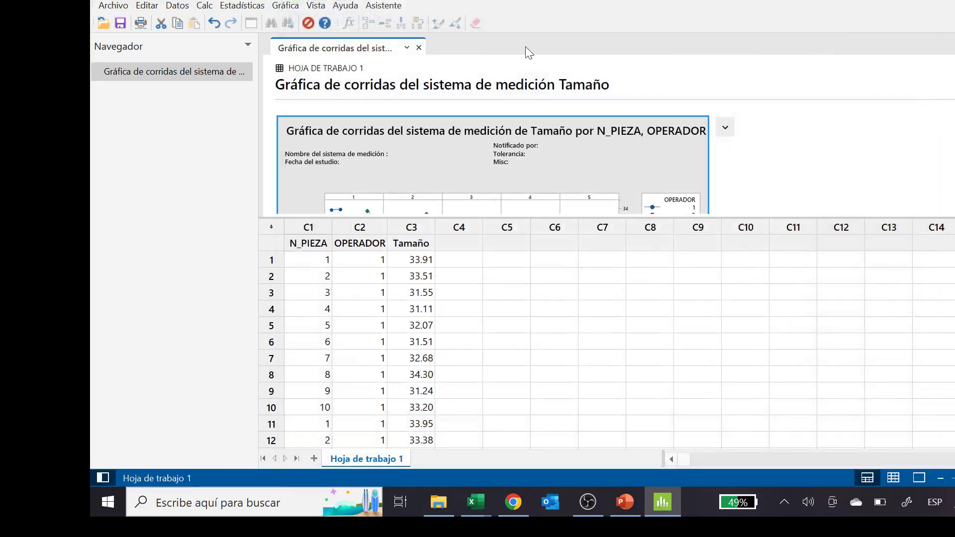
- Set up a crossed gage R&R study with N_PIEZA as part numbers, OPERADOR as operators and Tamaño as measurement data
click(248, 11)
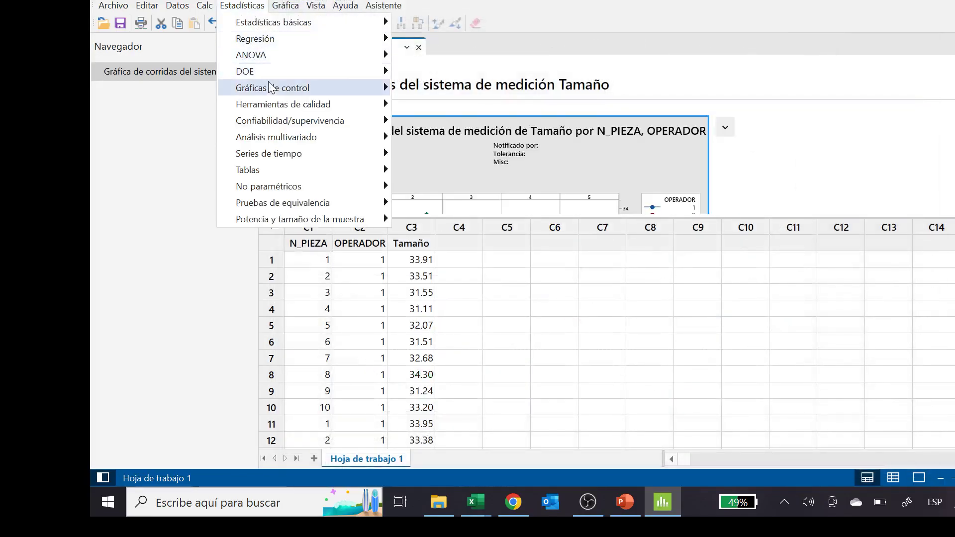
mouse_move(271, 89)
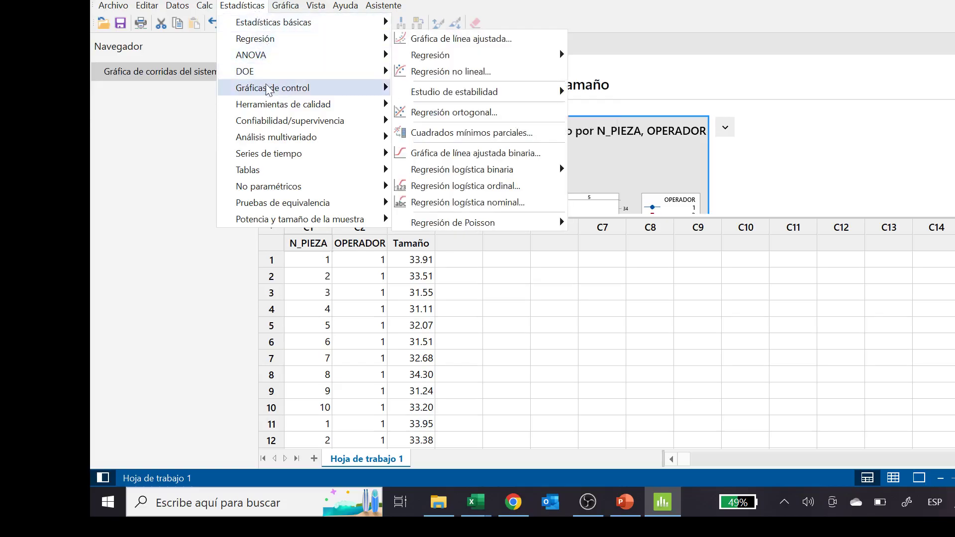
mouse_move(269, 108)
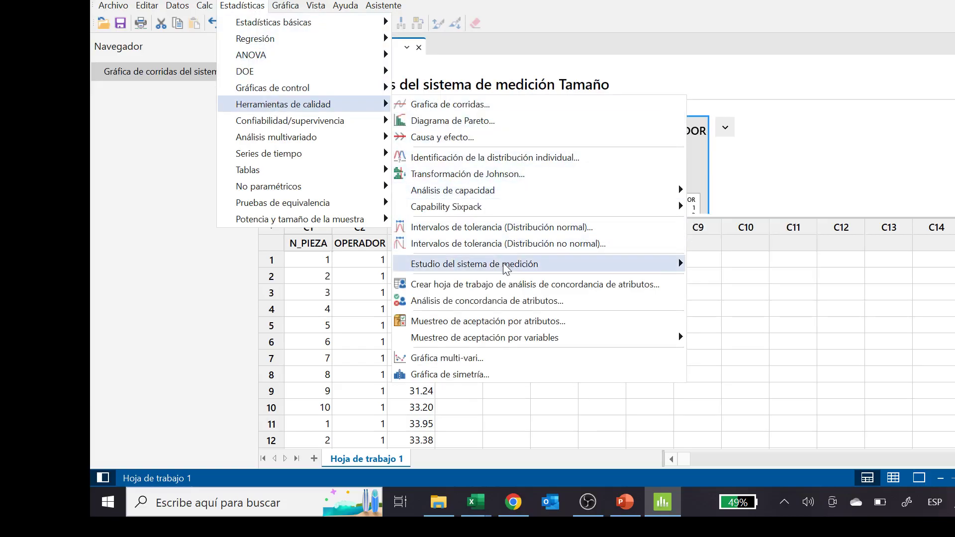
mouse_move(527, 268)
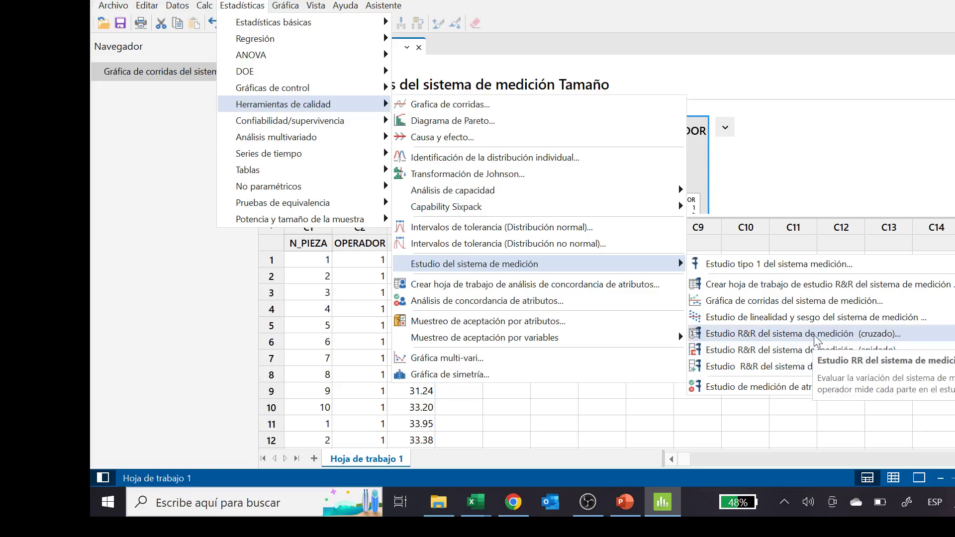
click(817, 340)
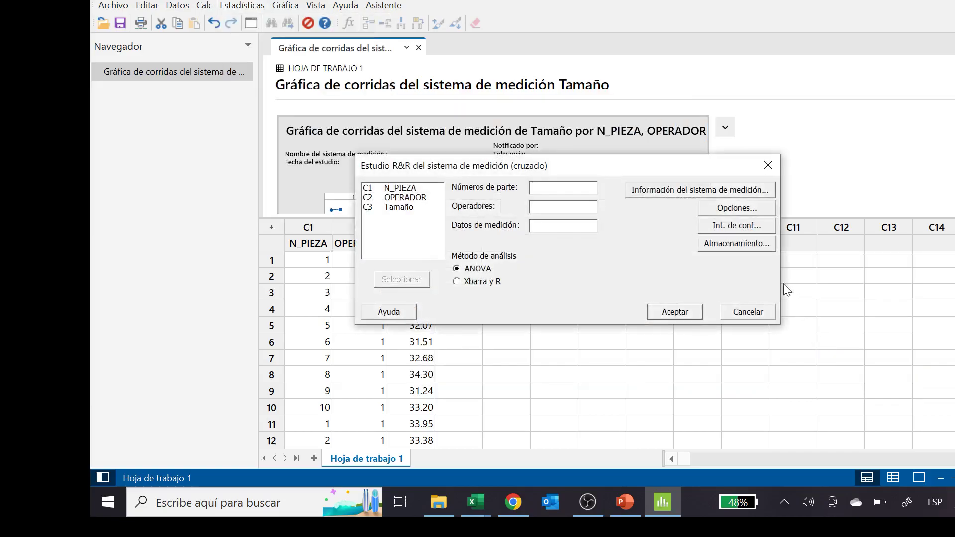
click(411, 189)
double_click(413, 190)
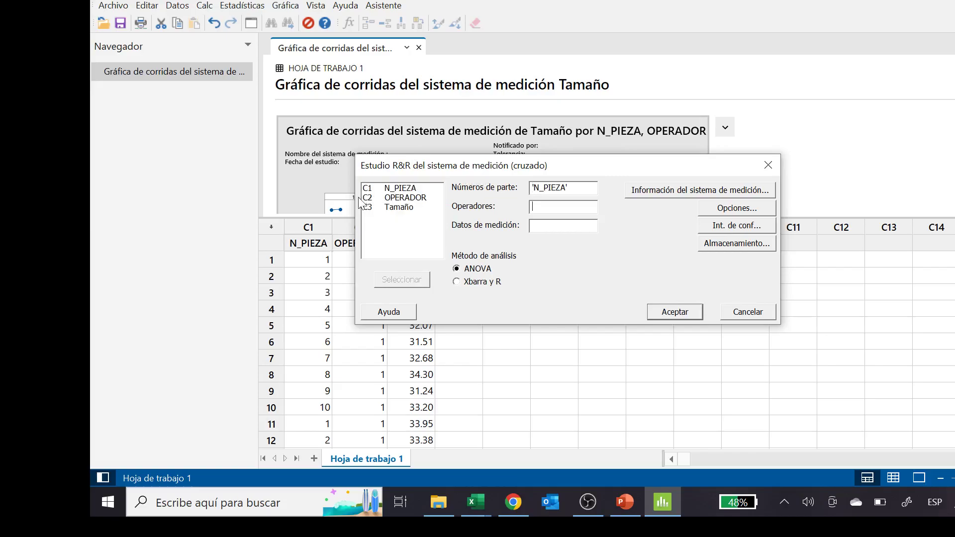
click(421, 198)
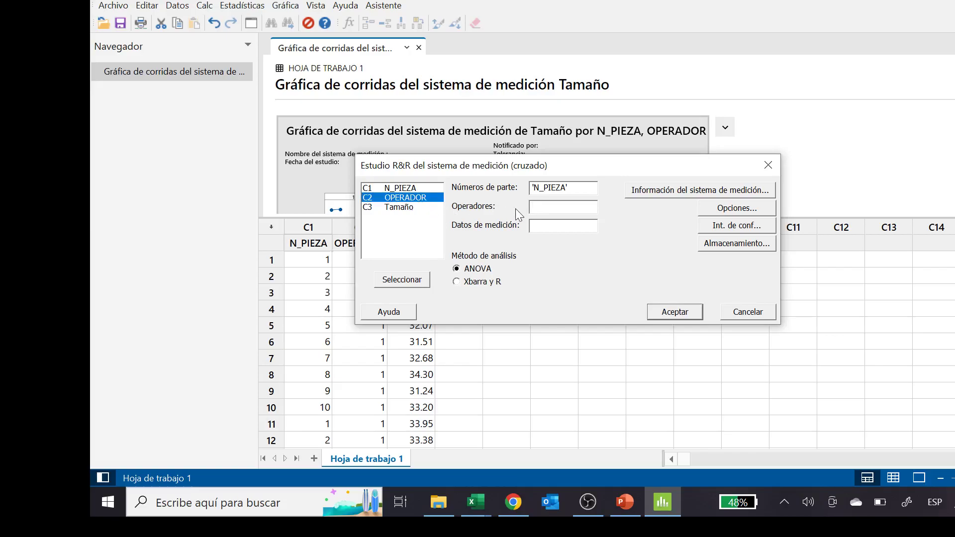
double_click(421, 195)
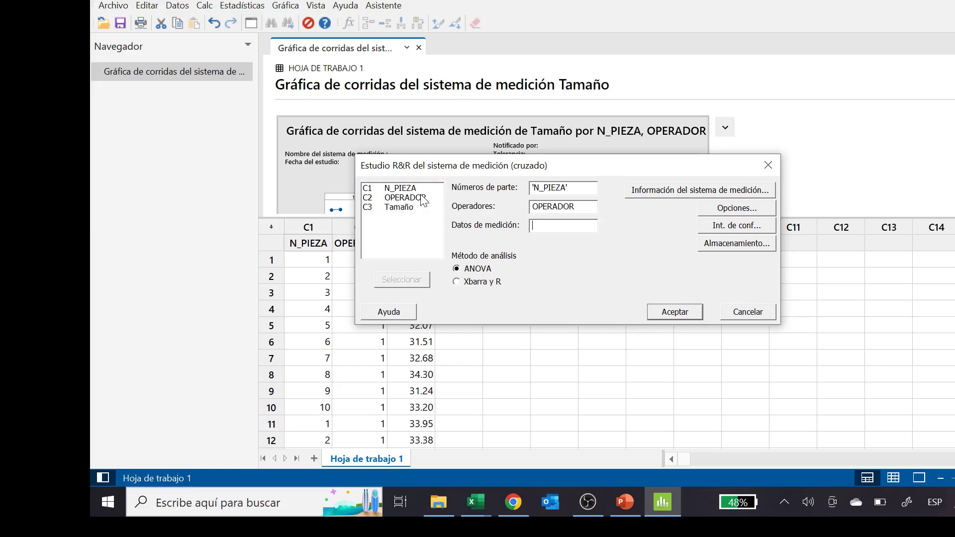
double_click(405, 206)
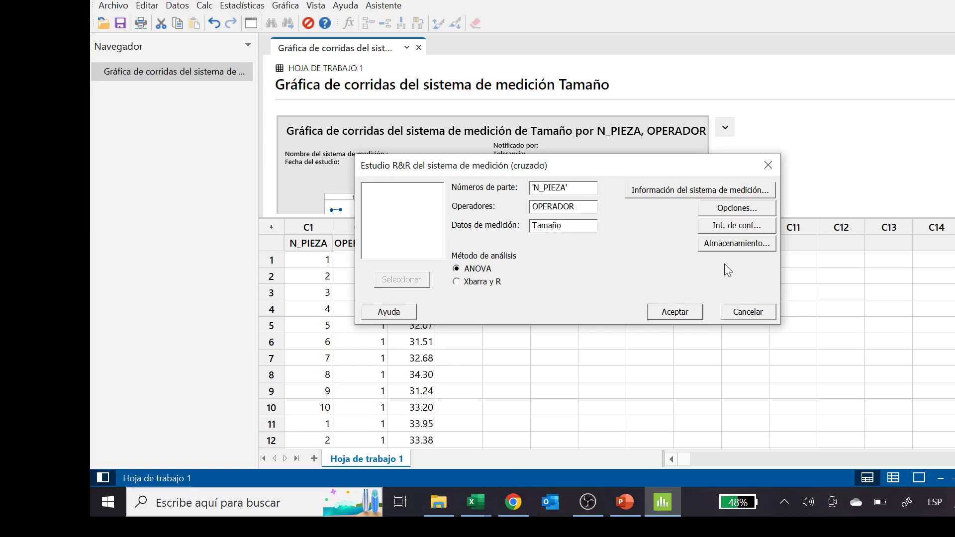
- Set the study's lower specification to 30 and upper specification to 34, enable separate graphs, and run the ANOVA analysis
click(746, 208)
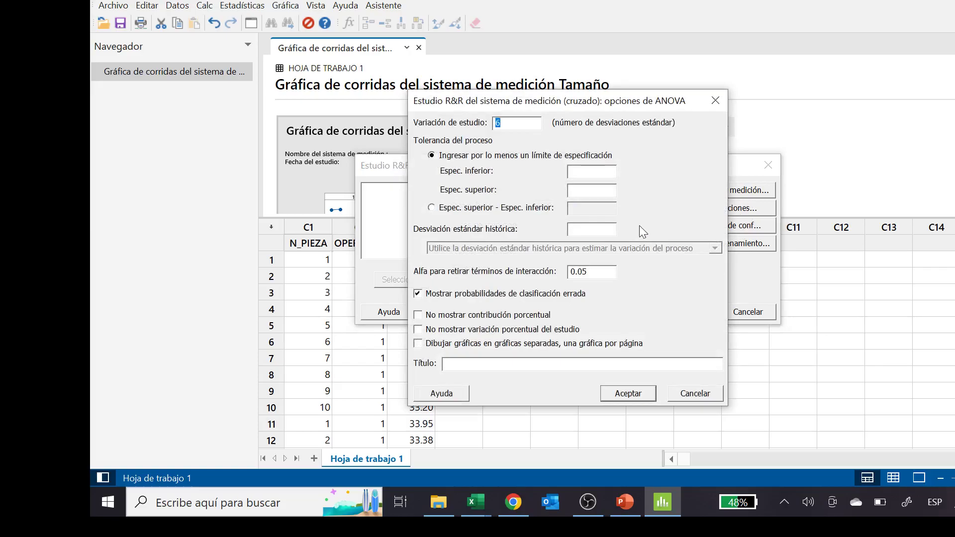
click(590, 171)
text(30)
text(34)
click(420, 344)
click(620, 395)
click(687, 312)
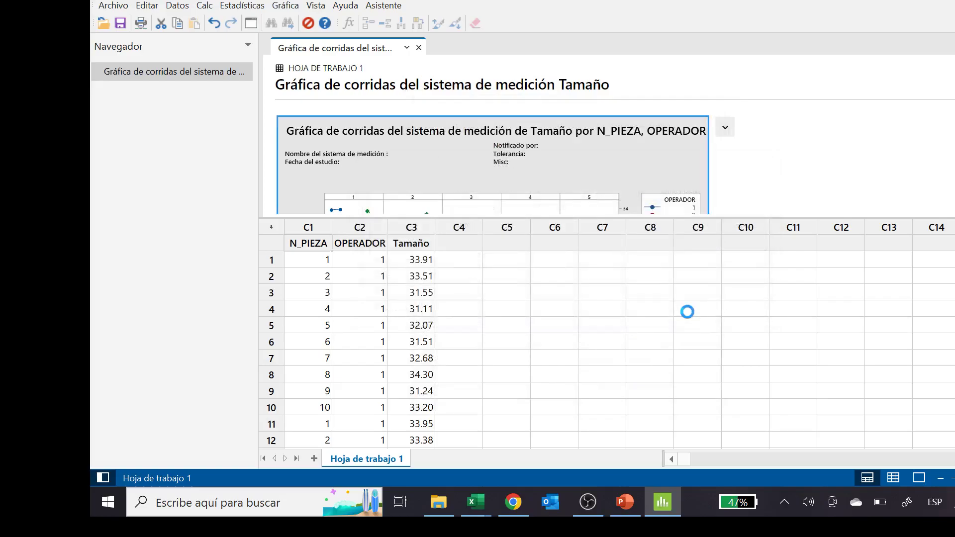
- Enlarge the output area and review the ANOVA tables with and without interaction and the variance components
drag(575, 227, 579, 309)
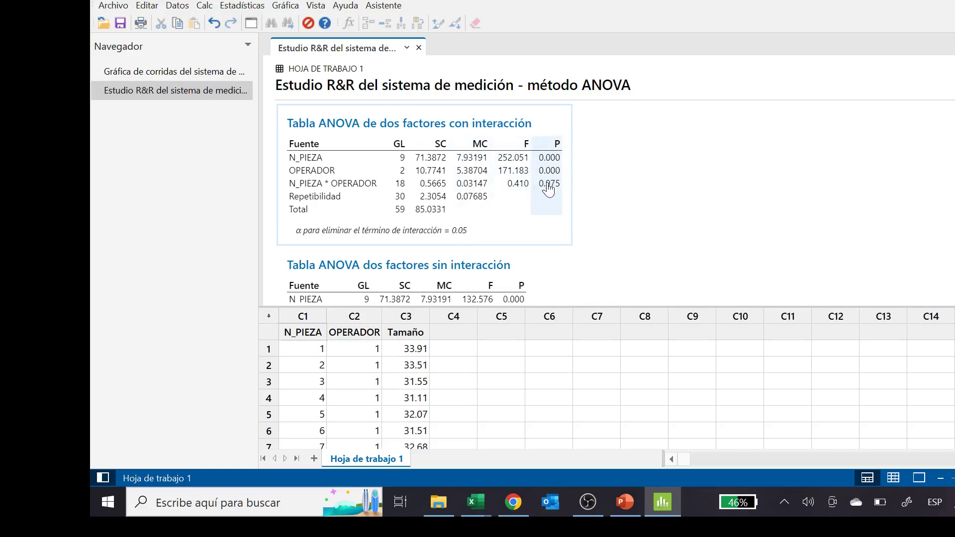
scroll(355, 199, down, 3)
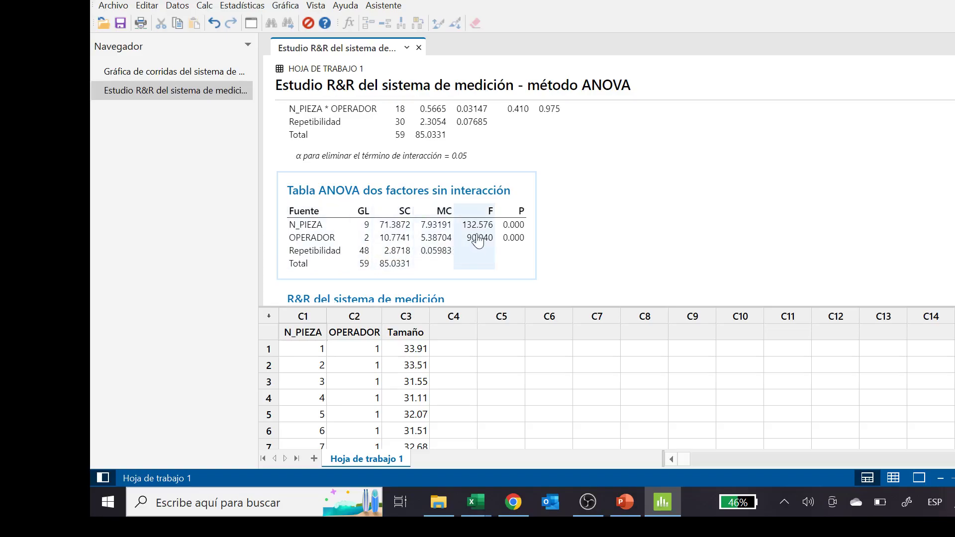
scroll(479, 246, down, 3)
scroll(478, 239, down, 3)
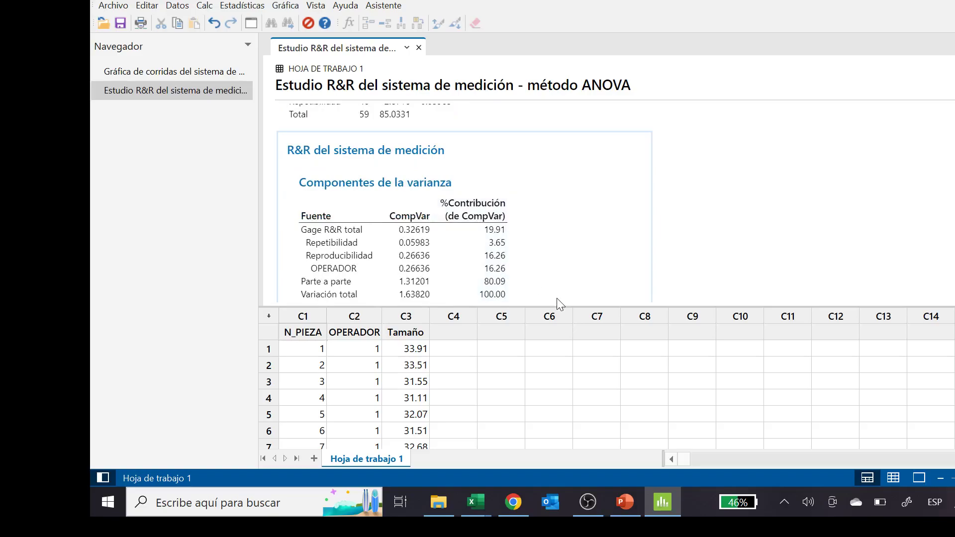
drag(552, 306, 549, 325)
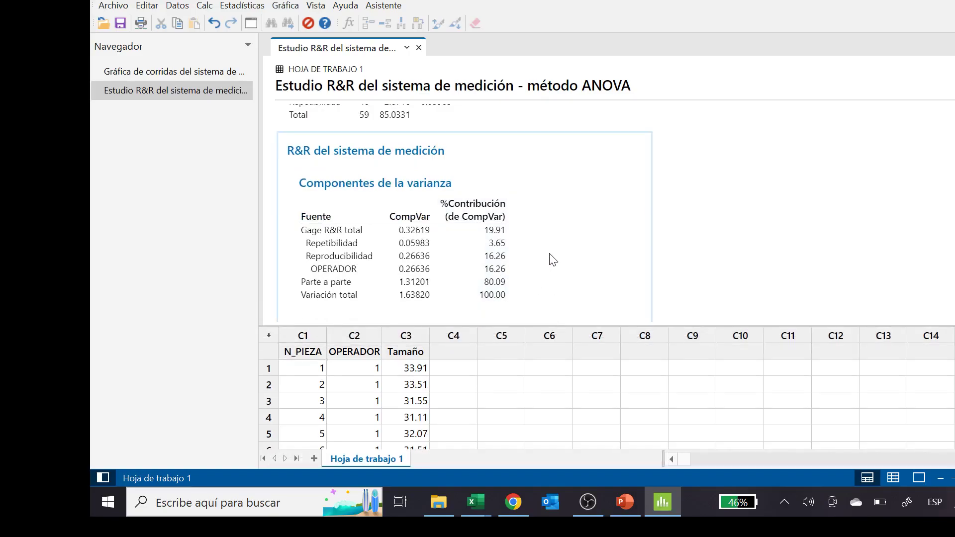
- Open the R and Xbar charts by OPERADOR in the graph editor, enlarge the window and inspect each operator's sample ranges
scroll(543, 244, down, 4)
scroll(543, 244, down, 10)
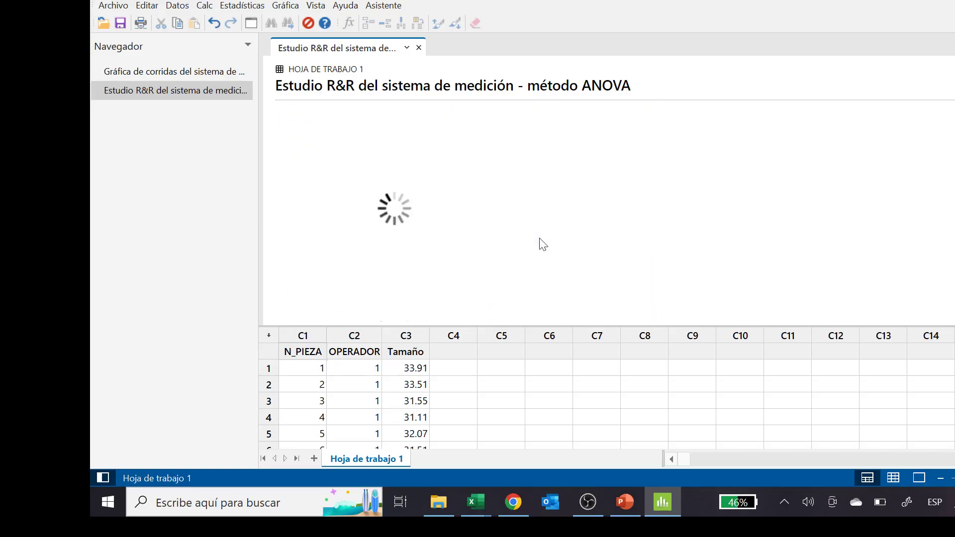
scroll(540, 239, down, 8)
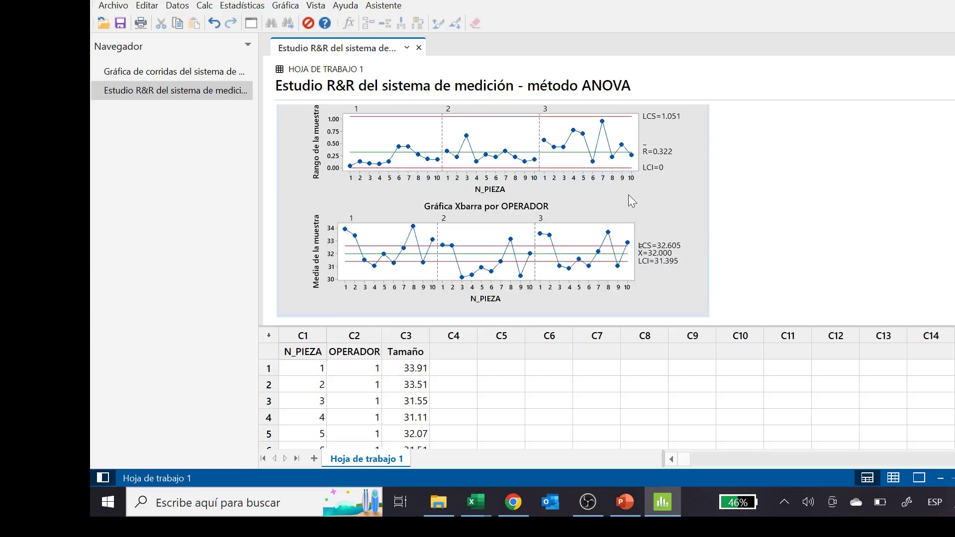
click(643, 190)
double_click(642, 189)
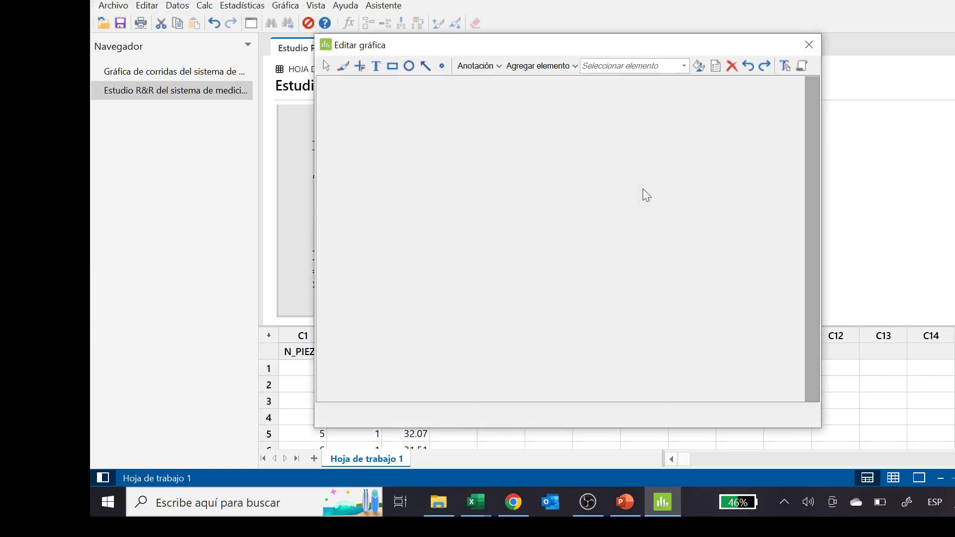
drag(631, 36, 630, 0)
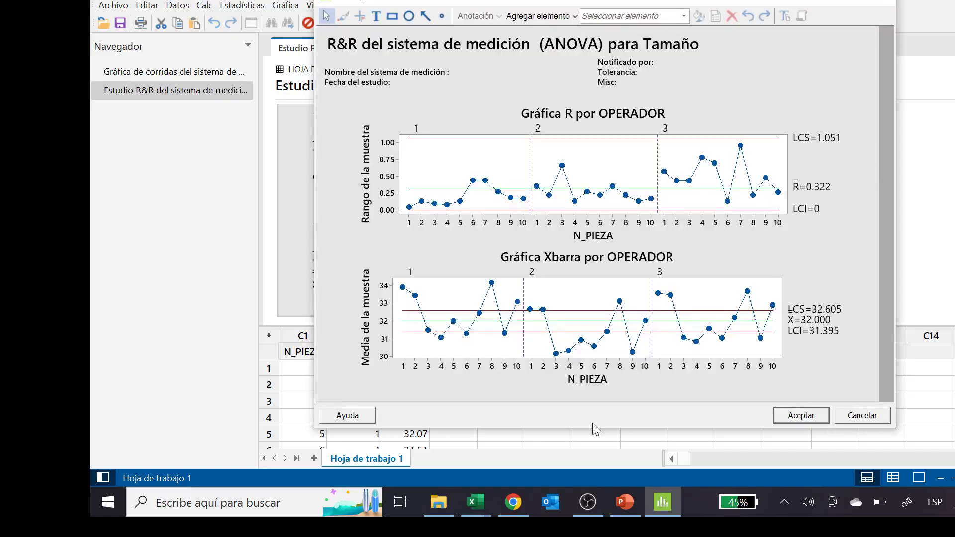
drag(596, 428, 599, 446)
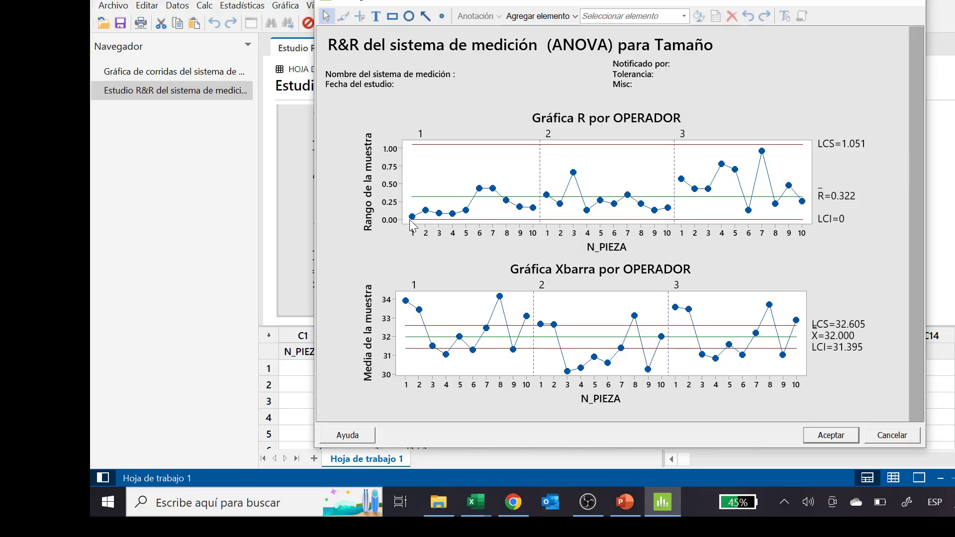
mouse_move(410, 220)
mouse_move(482, 191)
mouse_move(708, 197)
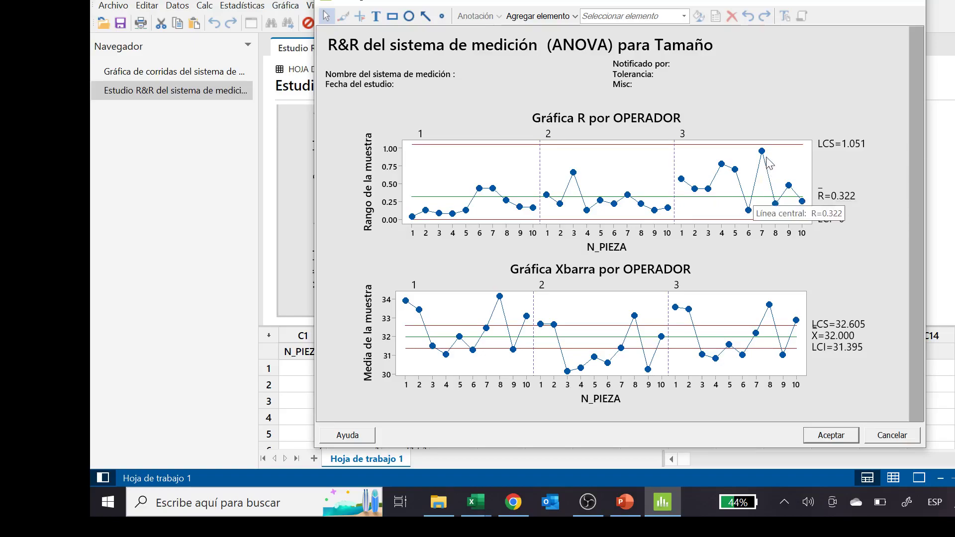
mouse_move(764, 157)
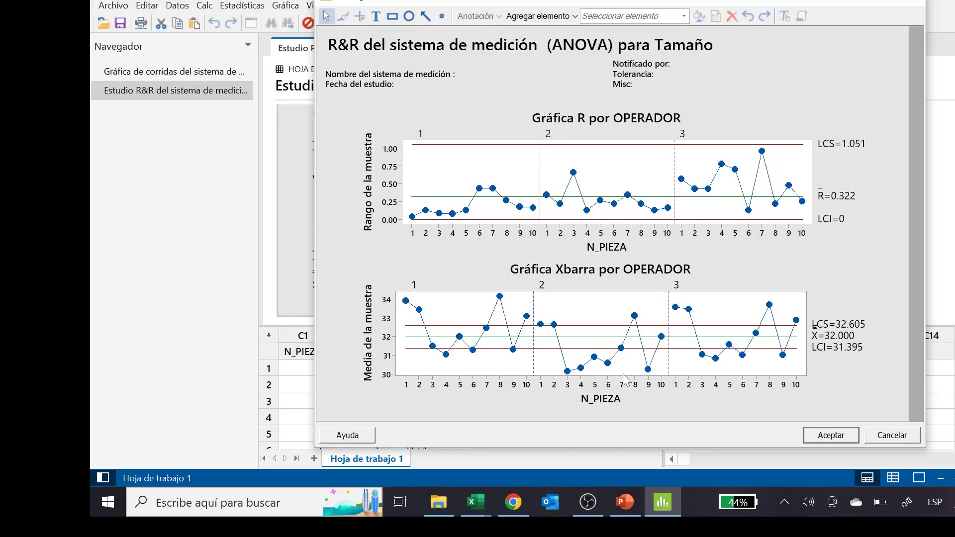
- Switch to the Taller R&R CRUZADO workbook in Excel and calculate OPERADOR3's range for part 7 in cell H9 as +F9-G9
mouse_move(476, 508)
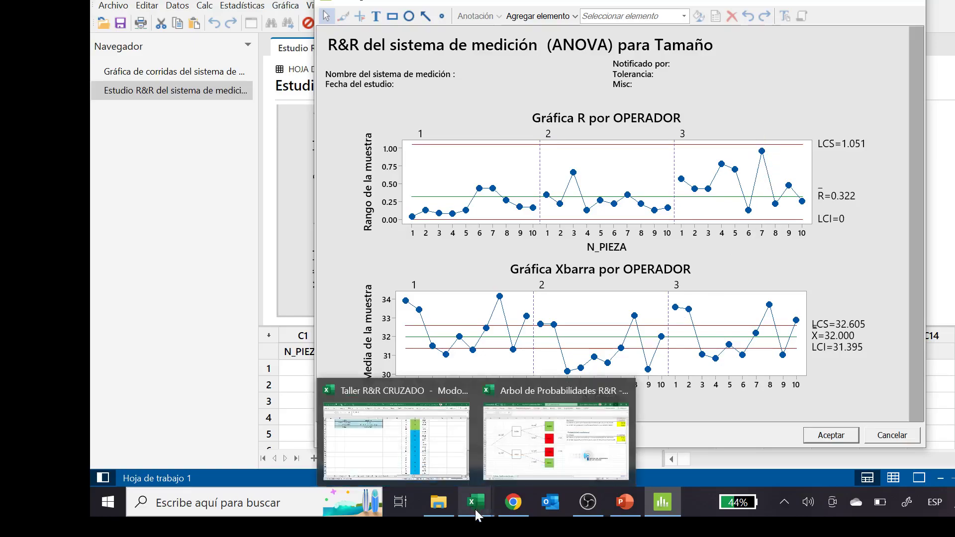
click(397, 428)
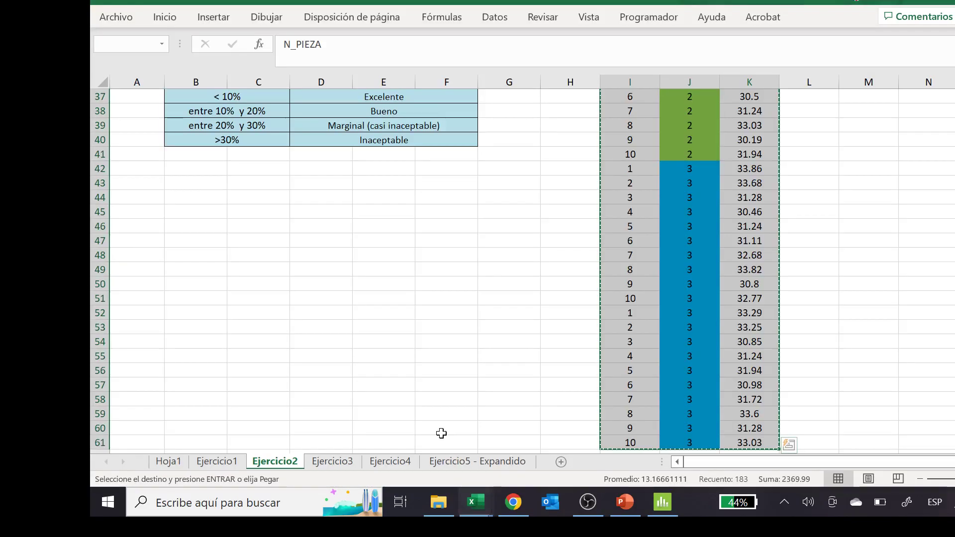
scroll(344, 238, up, 12)
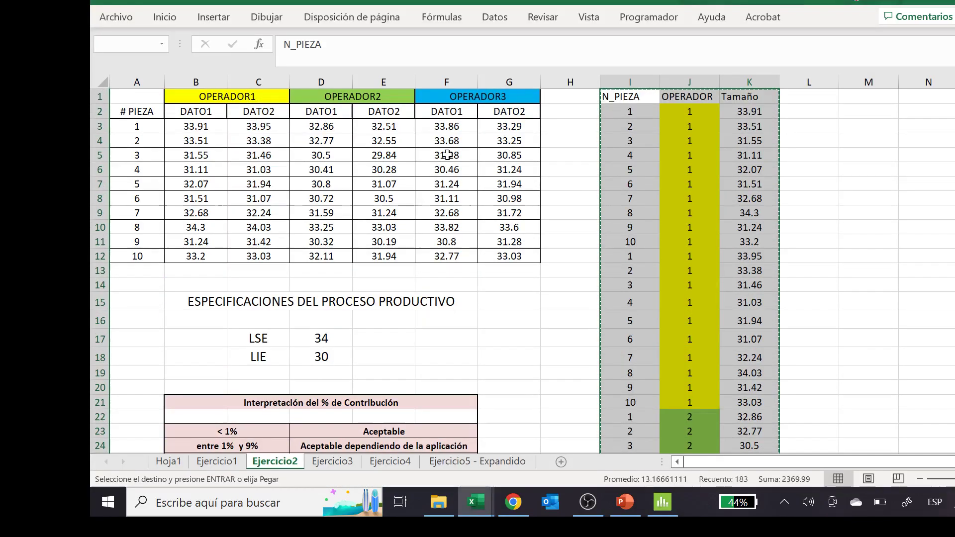
drag(447, 212, 508, 211)
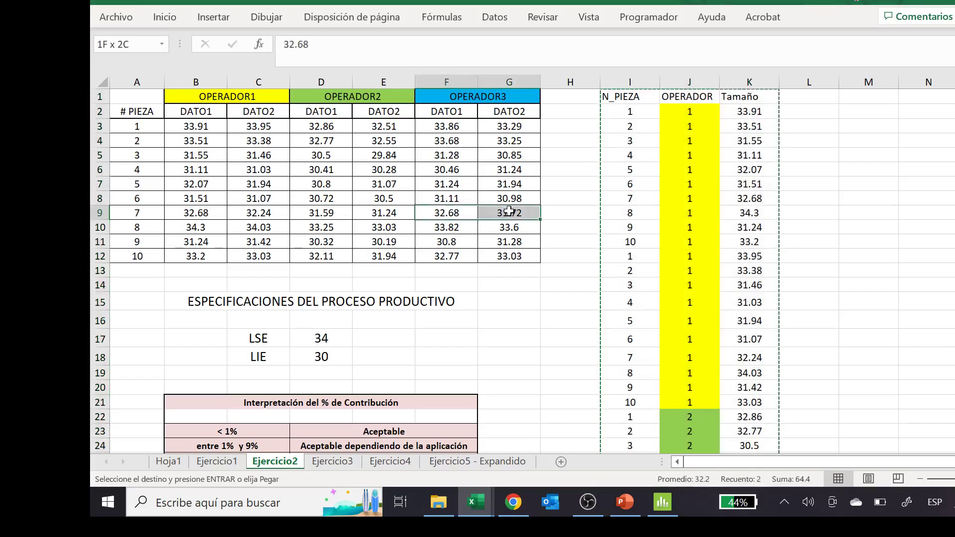
click(575, 214)
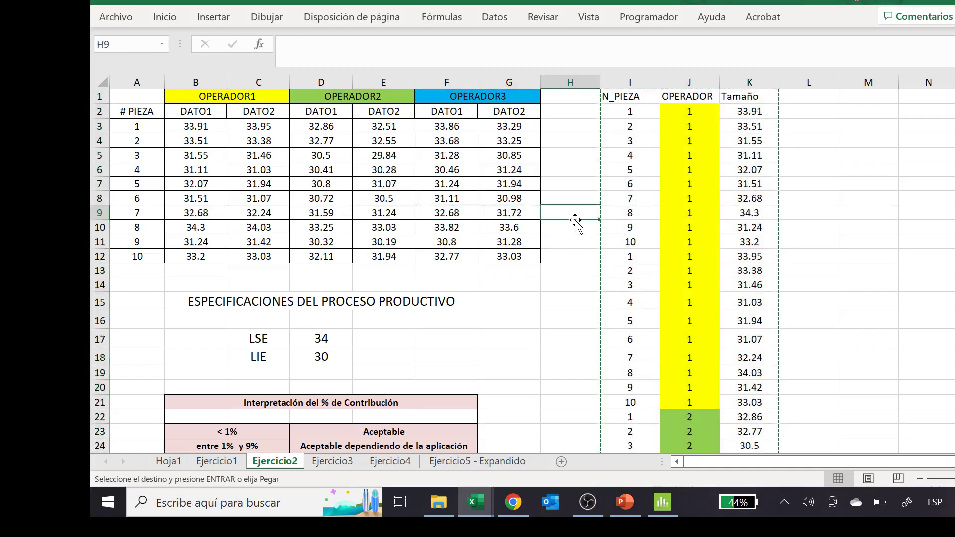
text(+)
key(Left)
key(Left)
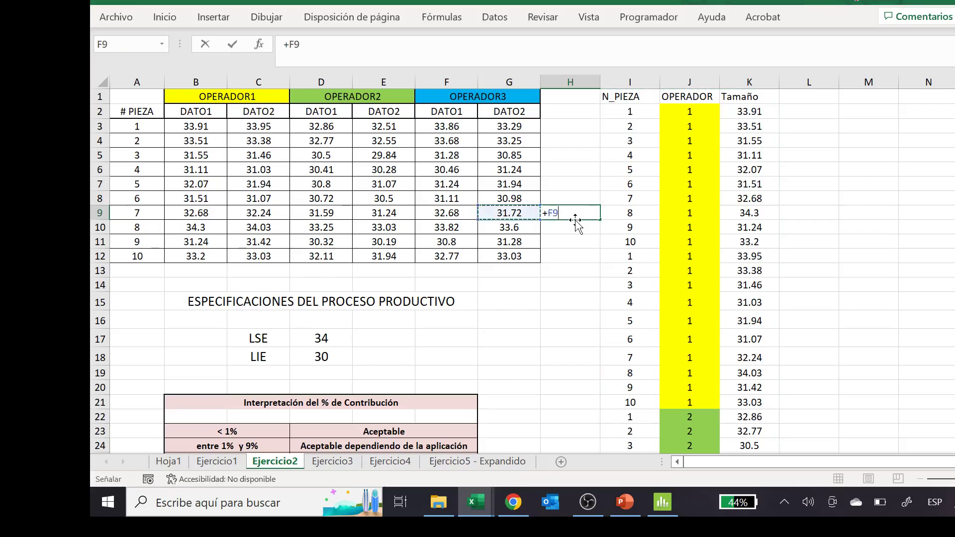
text(-)
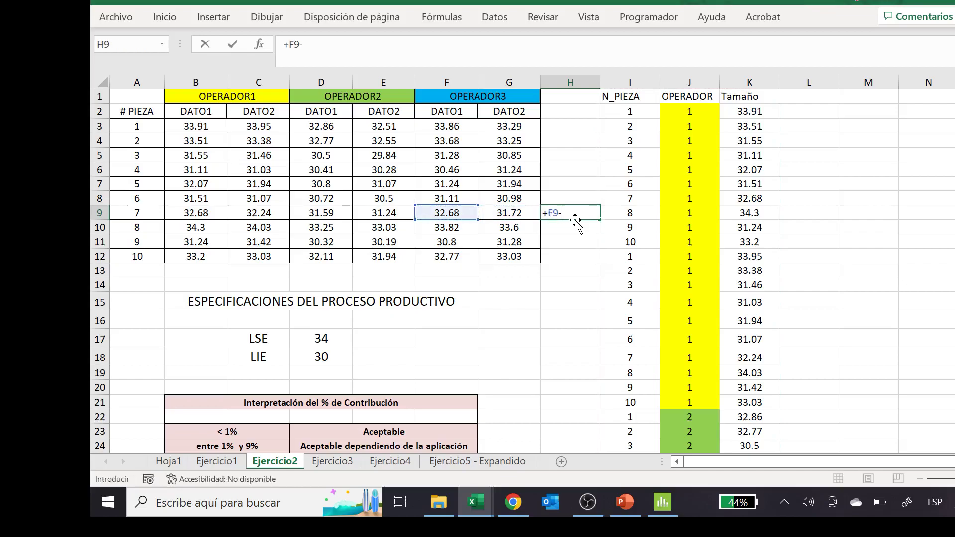
click(526, 212)
key(Return)
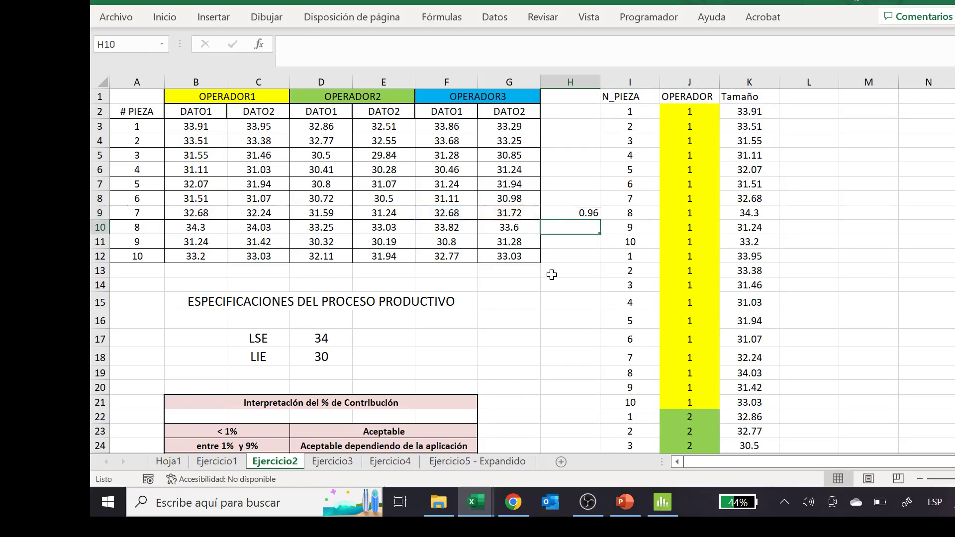
- Return to Minitab, compare each operator's part averages with the control limits in the Xbar chart, and close the graph editor
click(662, 502)
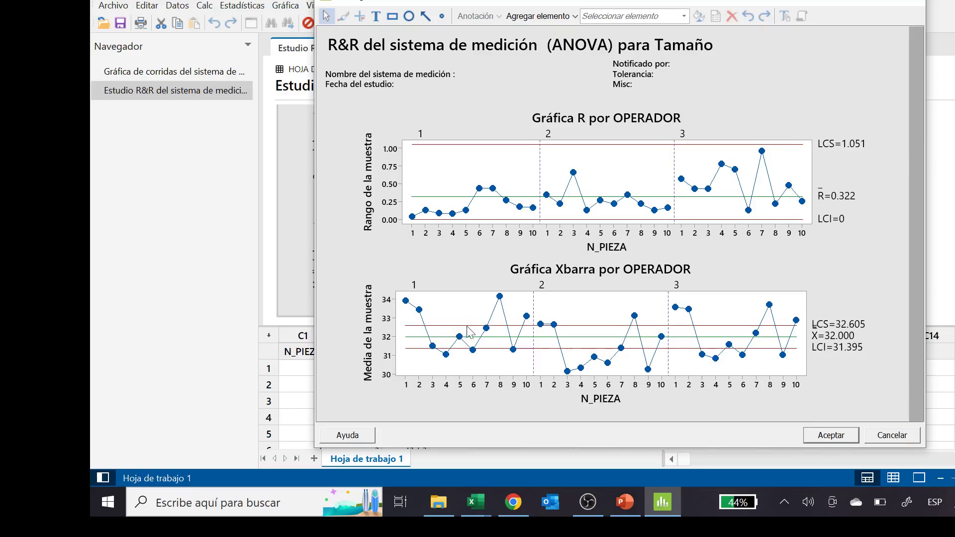
mouse_move(473, 328)
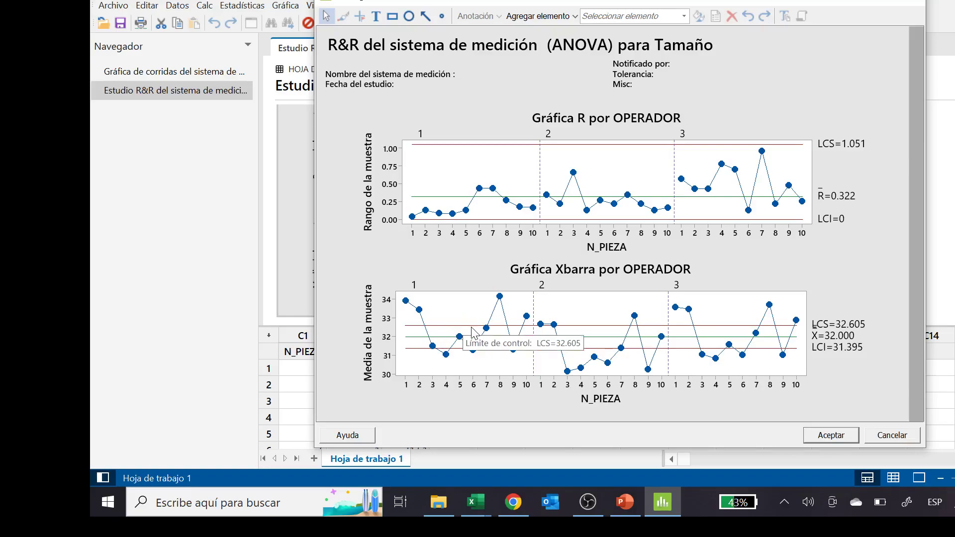
mouse_move(572, 354)
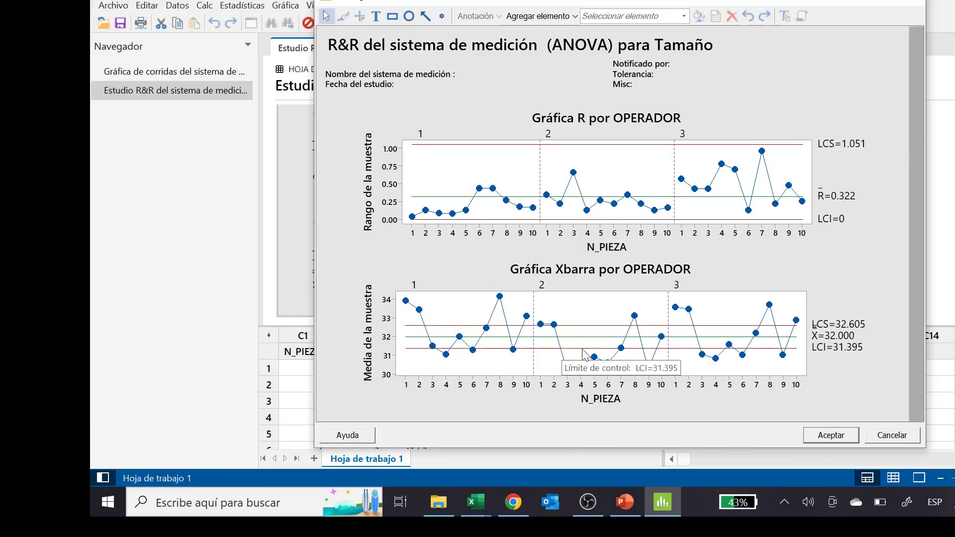
mouse_move(660, 344)
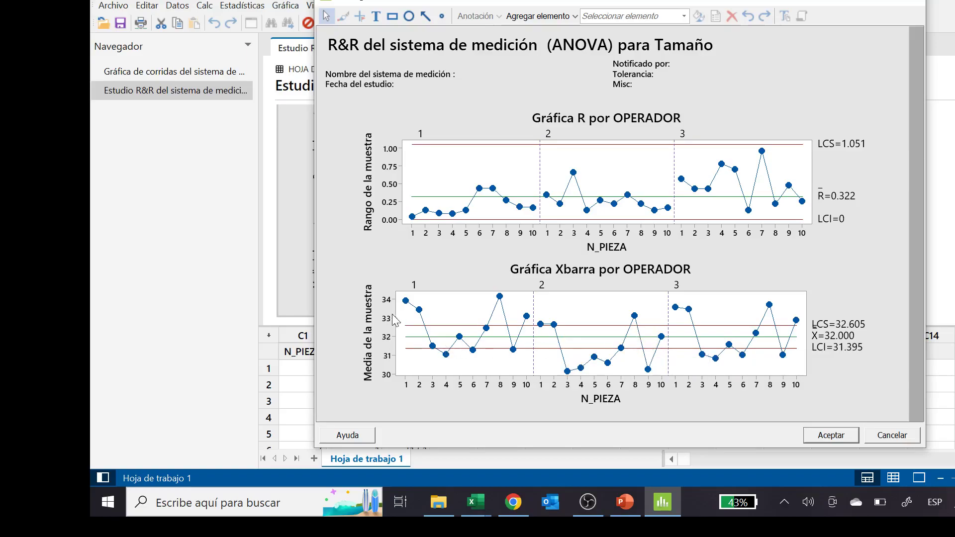
mouse_move(405, 306)
mouse_move(545, 327)
mouse_move(675, 312)
mouse_move(732, 329)
click(831, 435)
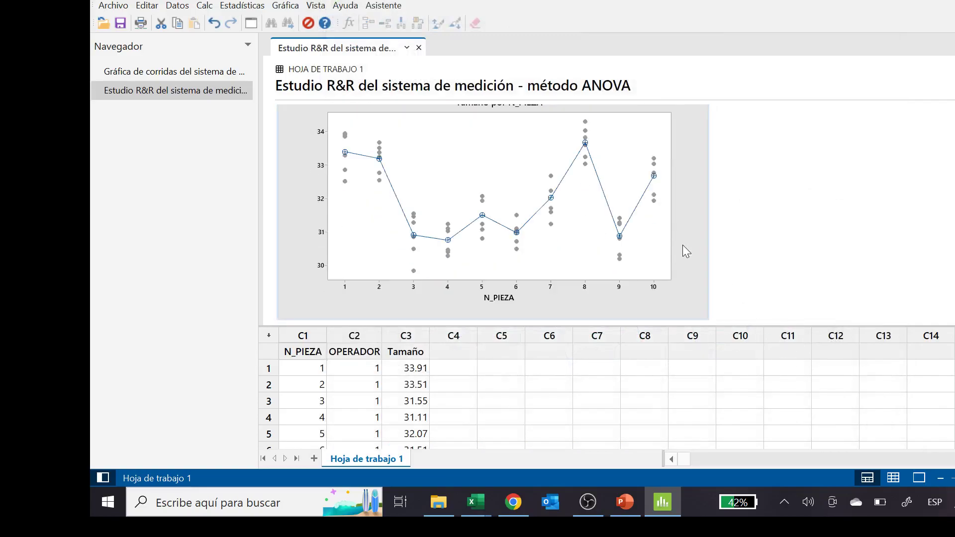
- Open the Tamaño por N_PIEZA chart in the graph editor, inspect the spread of measurements per part, and close the editor
double_click(603, 259)
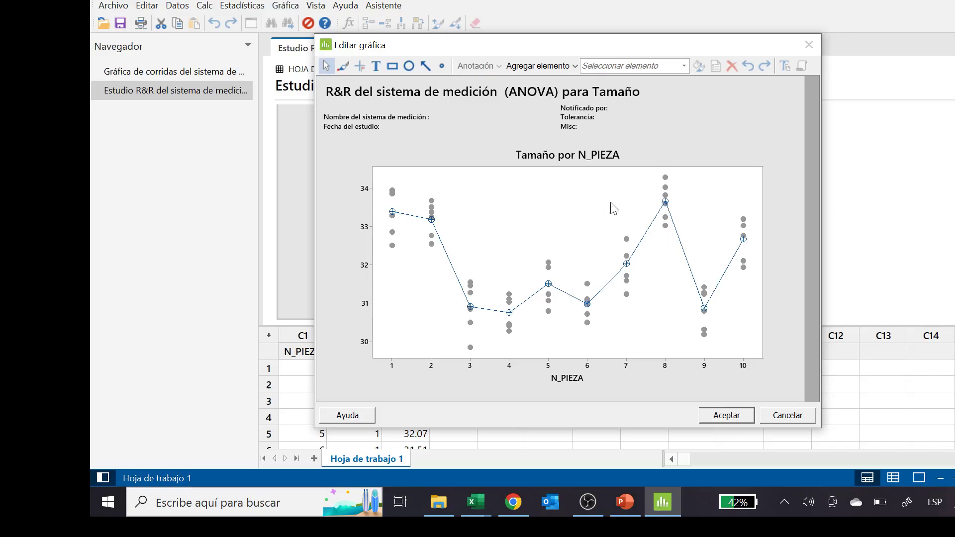
mouse_move(665, 200)
click(733, 417)
- Open the Tamaño por OPERADOR box plot in an enlarged graph editor, compare the operators' means and medians, and close the editor
scroll(637, 266, down, 5)
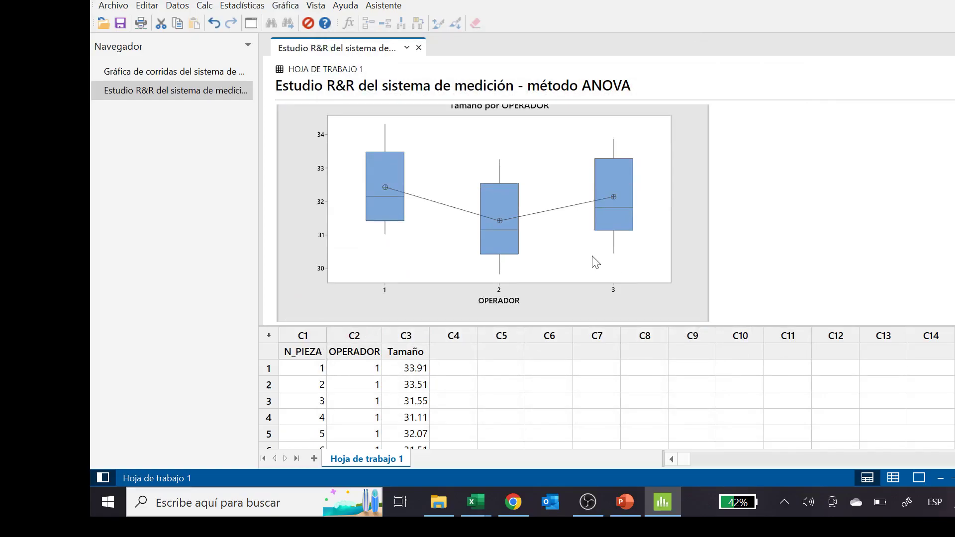
double_click(593, 257)
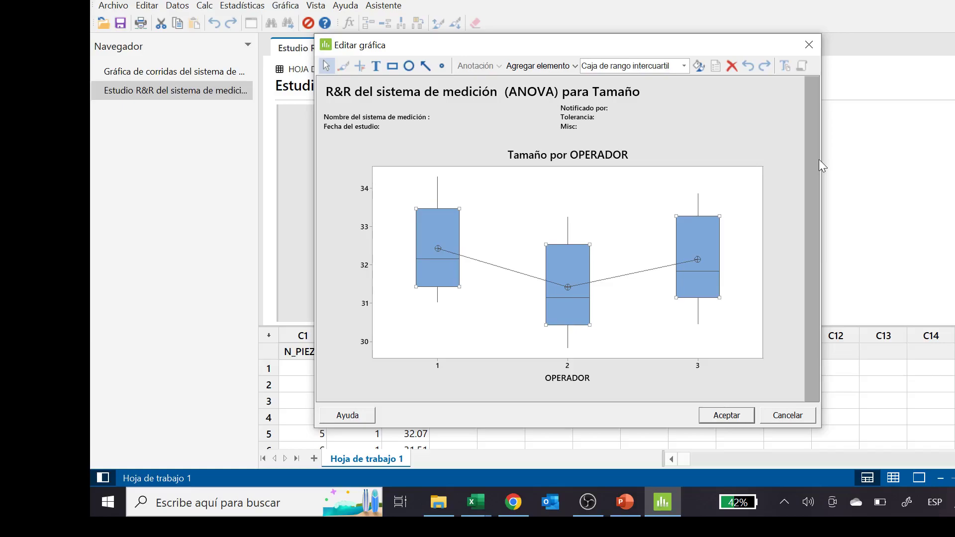
drag(819, 159, 905, 155)
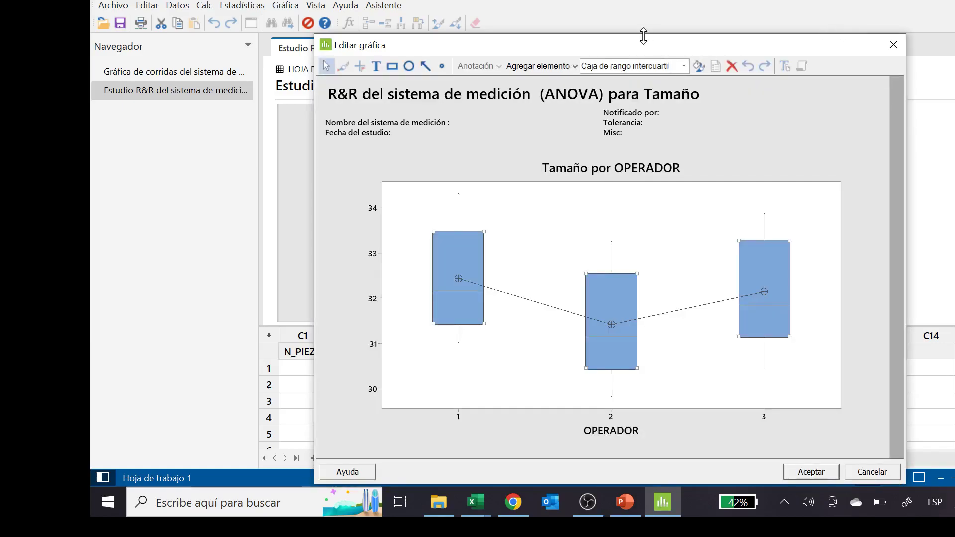
click(644, 8)
drag(637, 32, 639, 4)
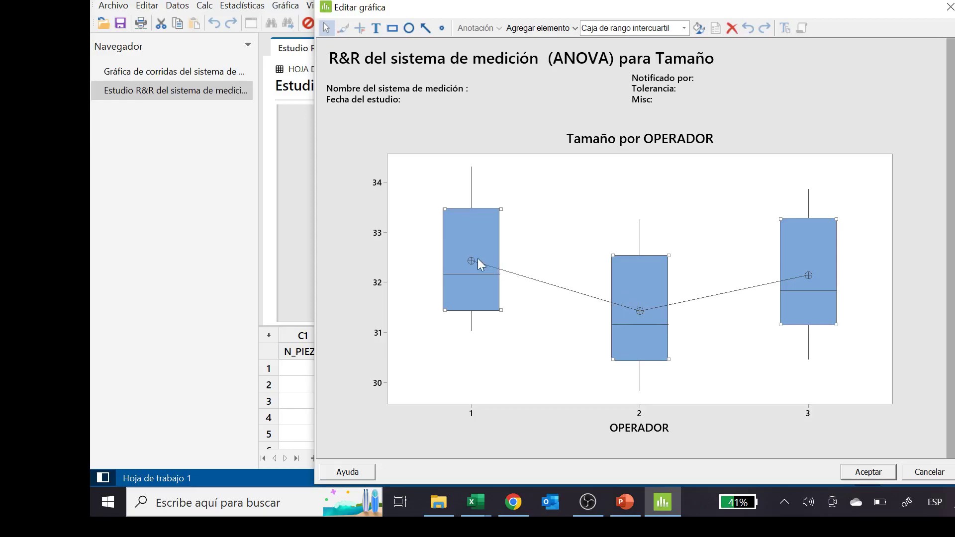
mouse_move(646, 312)
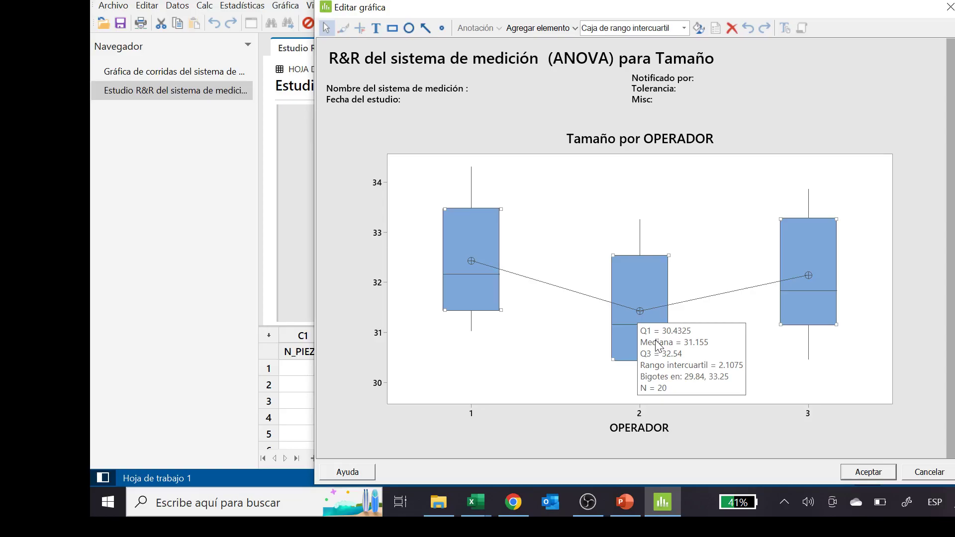
click(950, 11)
- Review the variance components table alongside the standard deviations in the Evaluación del sistema de medición table
scroll(605, 302, up, 5)
scroll(606, 302, down, 15)
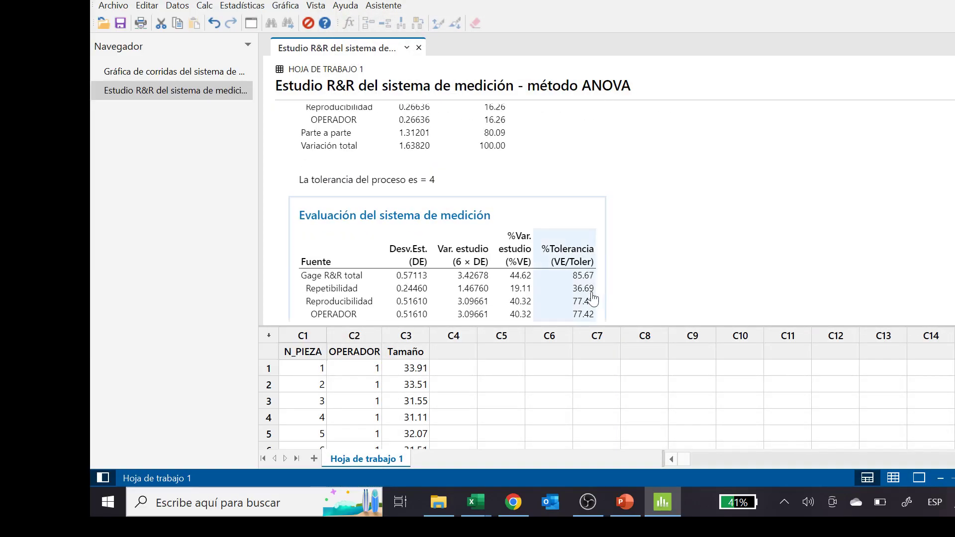
scroll(592, 298, up, 5)
scroll(498, 188, up, 1)
scroll(497, 188, down, 5)
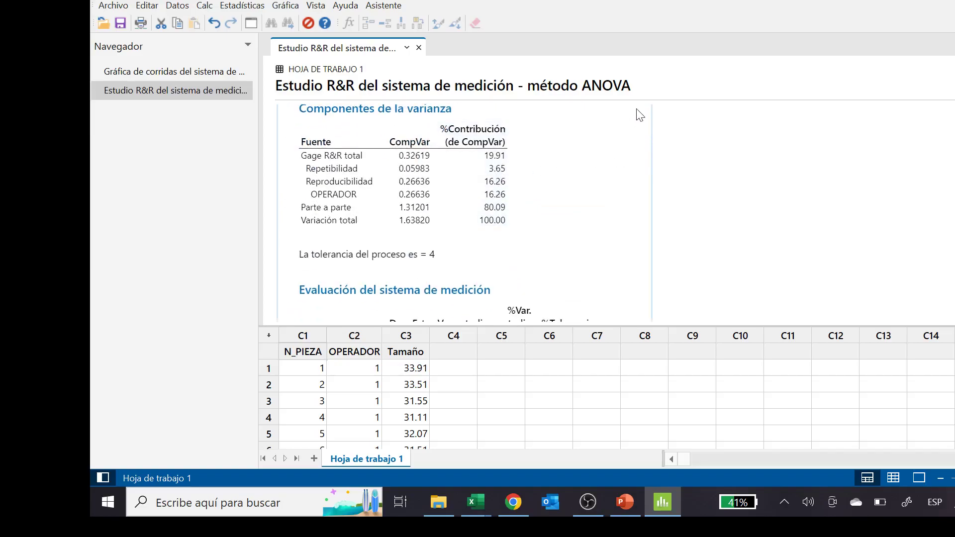
scroll(639, 121, up, 2)
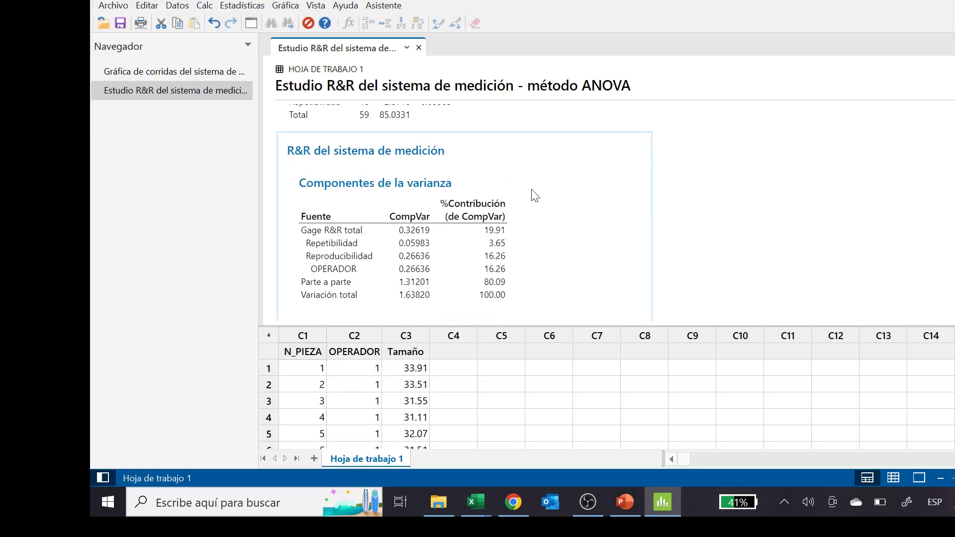
scroll(515, 219, down, 2)
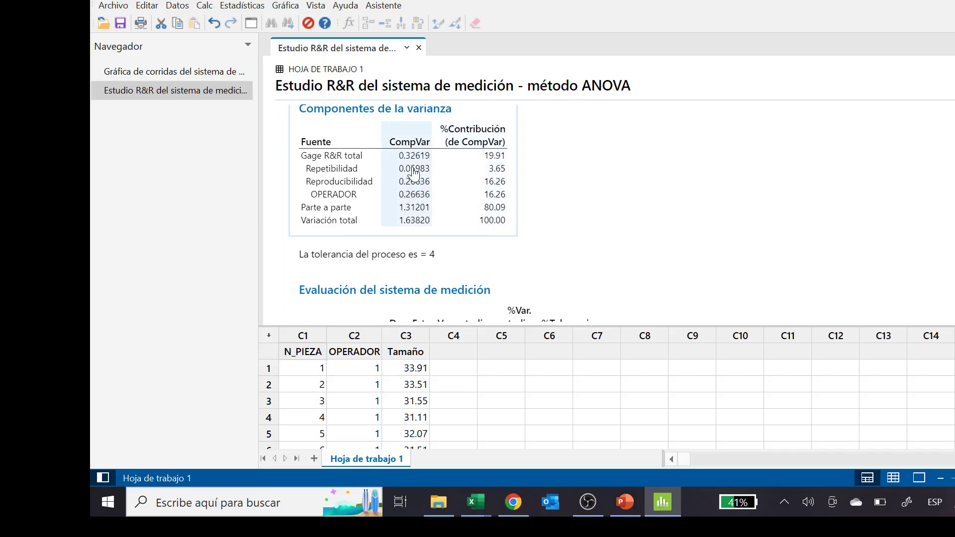
scroll(414, 196, down, 3)
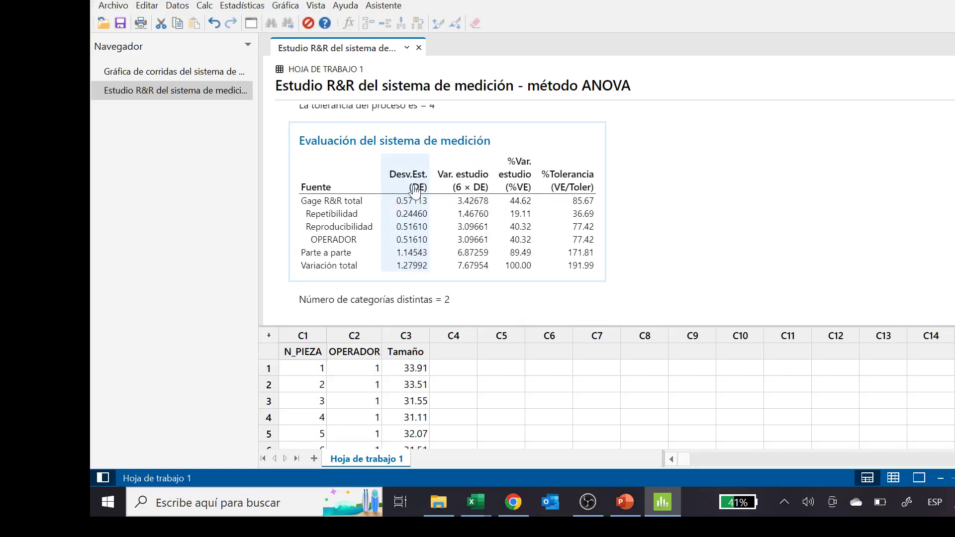
scroll(416, 191, up, 3)
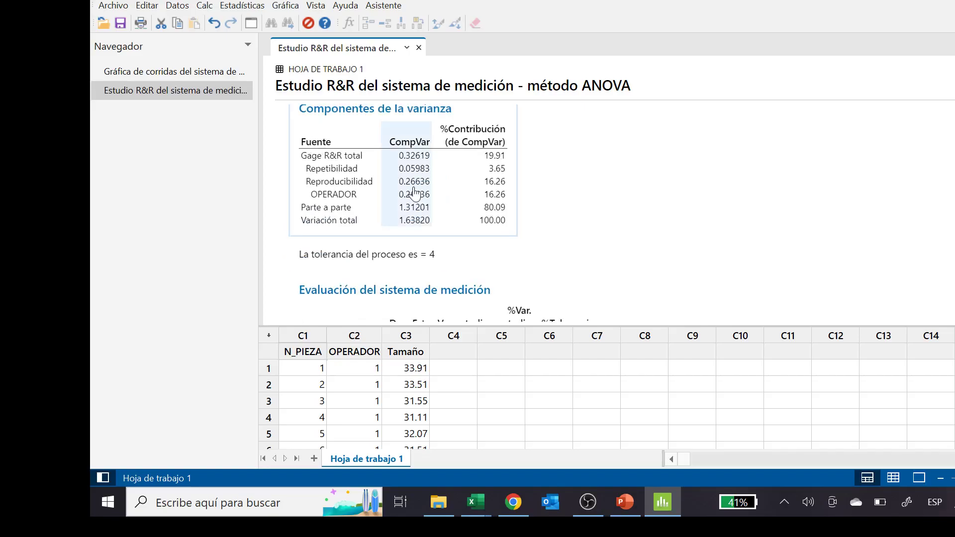
- Copy the Componentes de la varianza table and paste it at B44 of the Ejercicio2 sheet in the Taller R&R CRUZADO Excel workbook
right_click(502, 117)
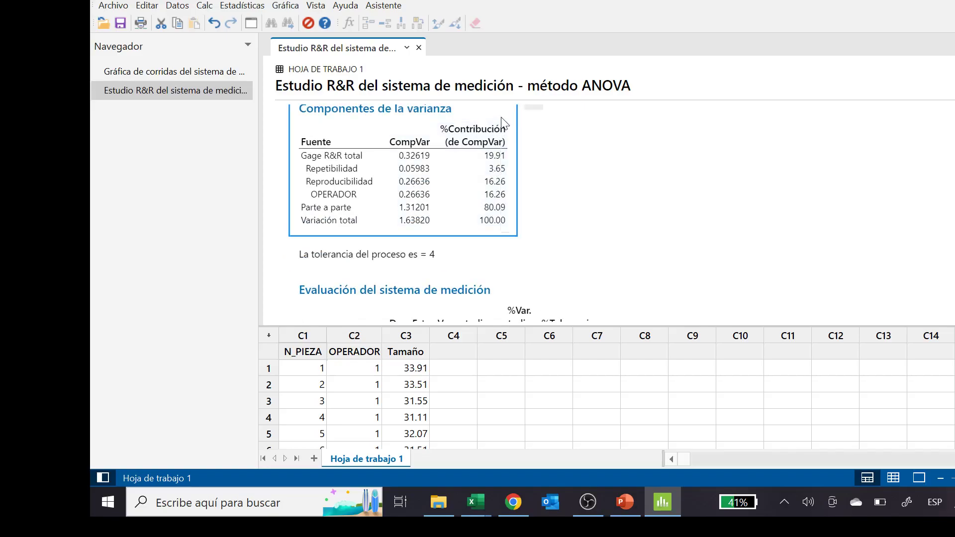
click(529, 175)
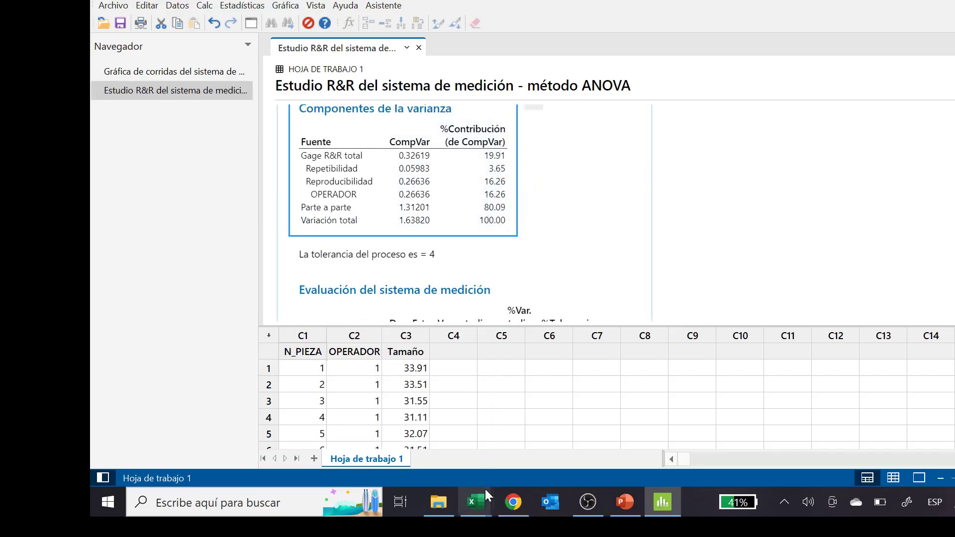
mouse_move(477, 499)
click(427, 413)
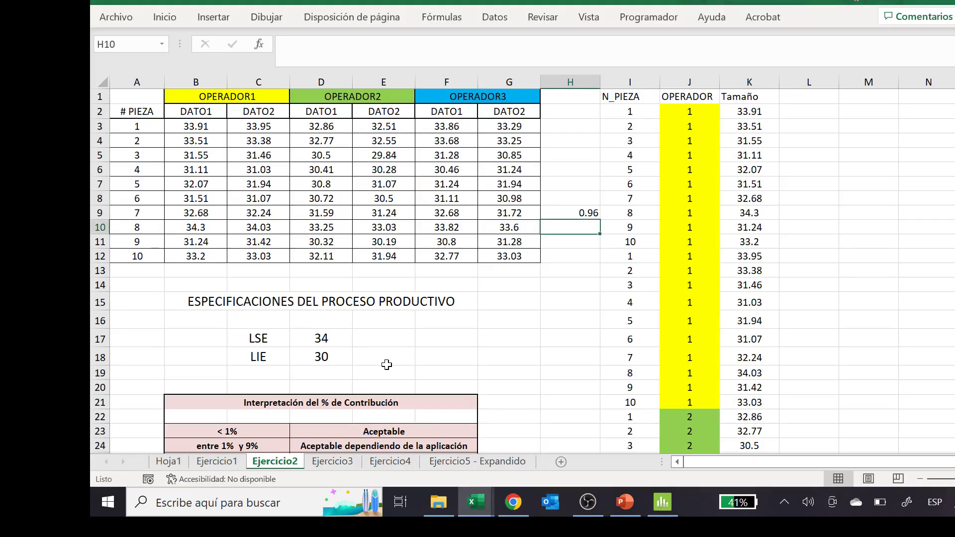
scroll(383, 358, down, 11)
click(204, 243)
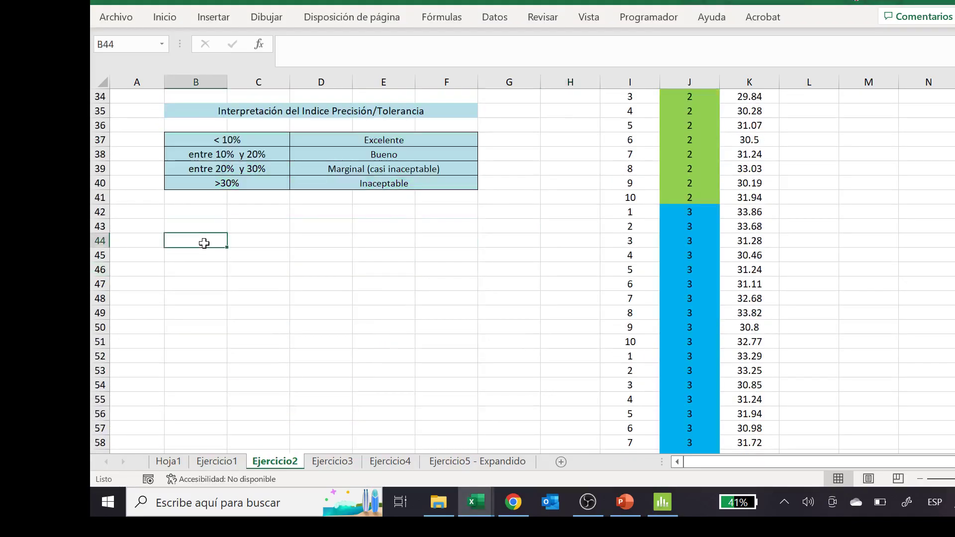
right_click(204, 242)
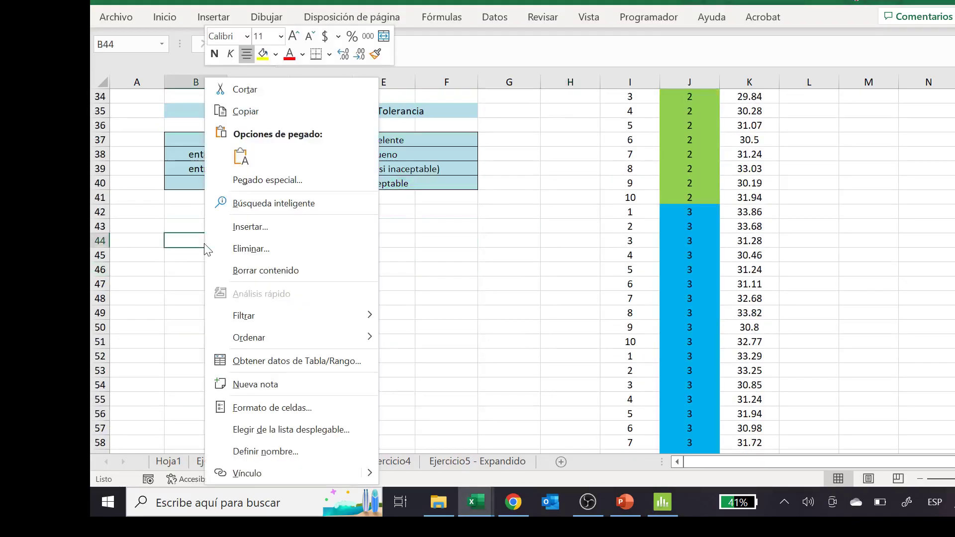
click(242, 157)
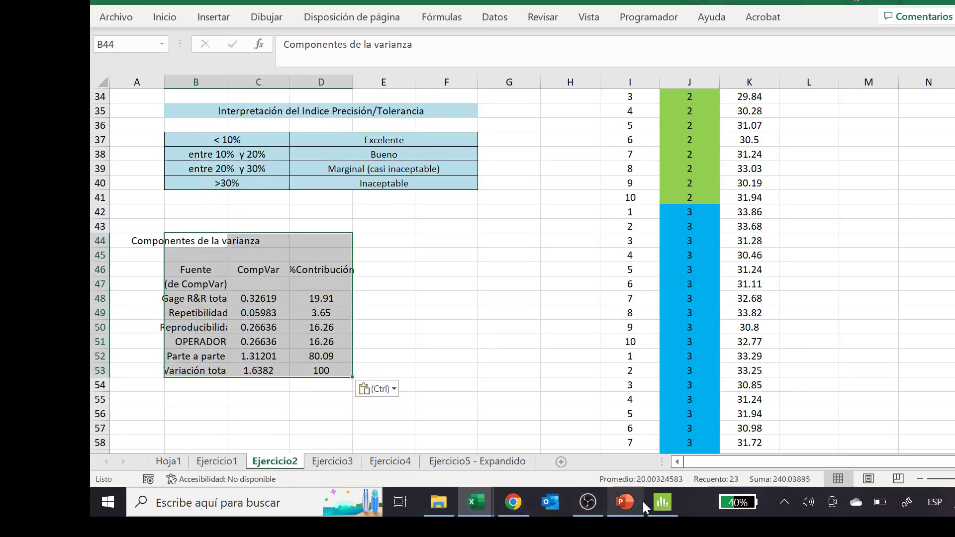
- Copy the Evaluación del sistema de medición table from Minitab and paste it at B56 of the Ejercicio2 sheet in Excel
click(661, 501)
scroll(412, 267, down, 2)
scroll(411, 267, down, 3)
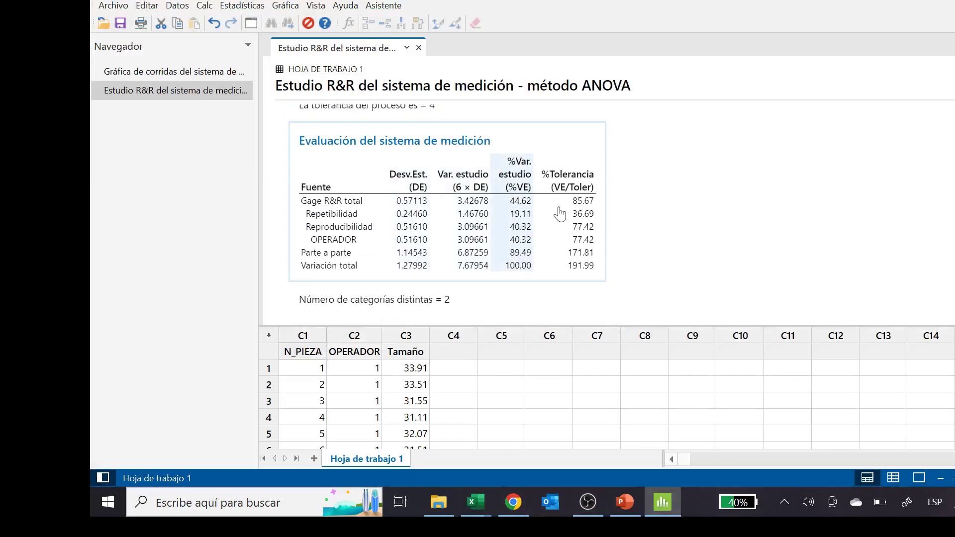
click(622, 133)
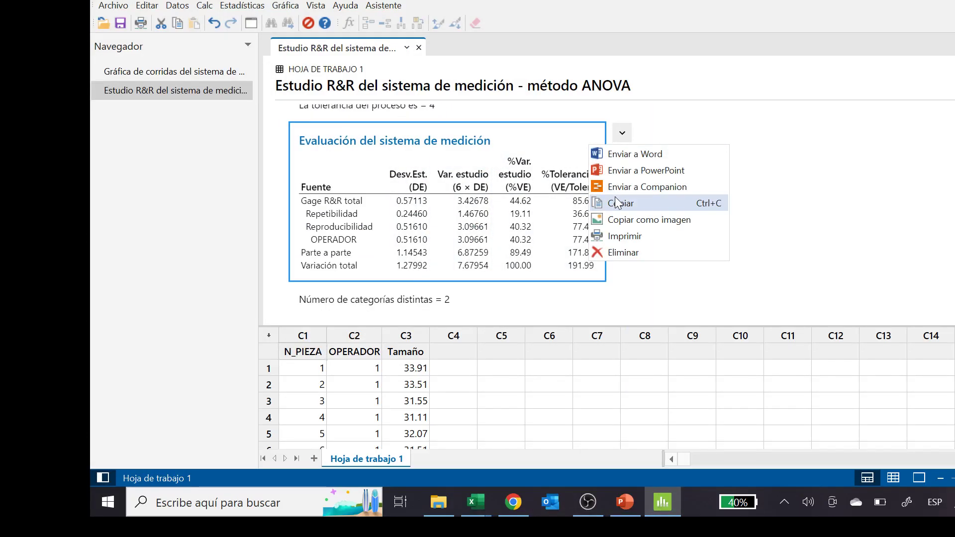
click(615, 198)
mouse_move(473, 502)
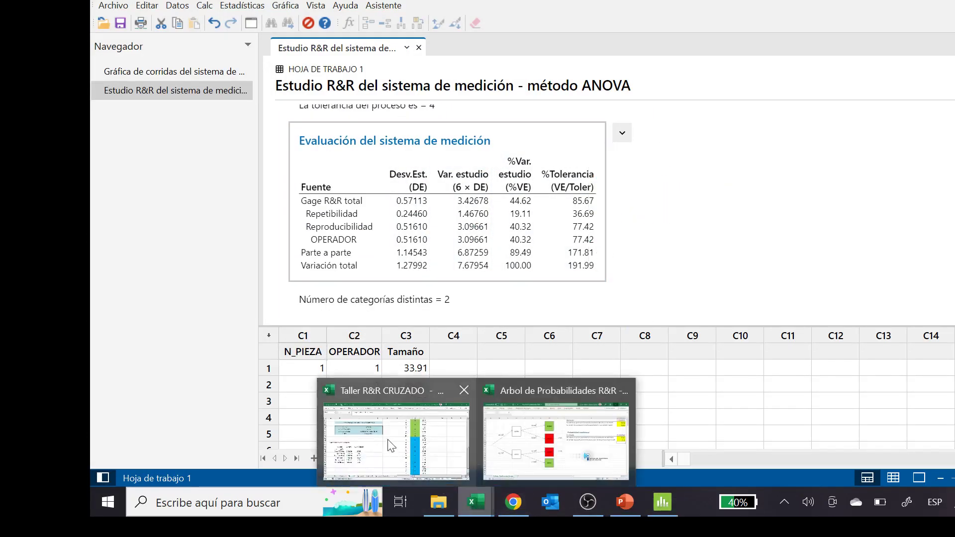
click(382, 432)
click(174, 404)
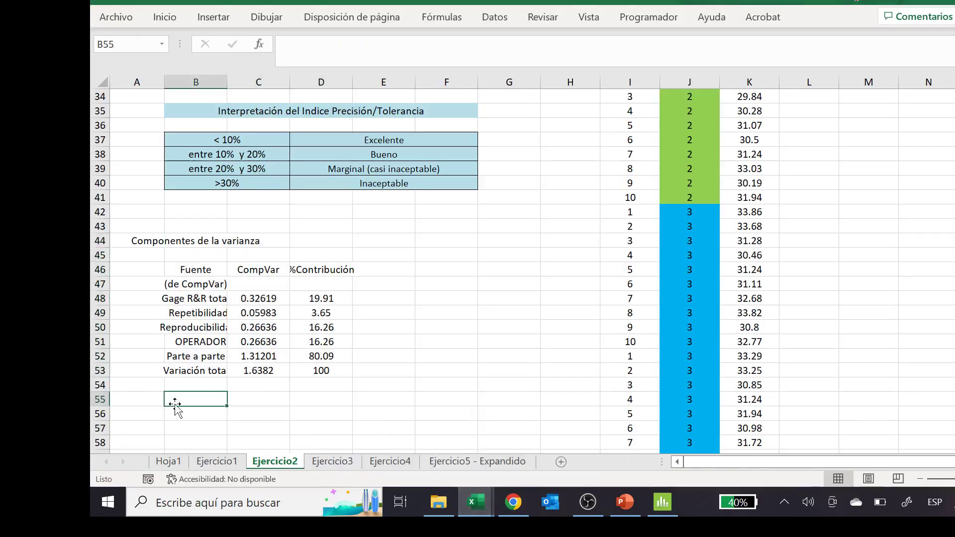
click(182, 417)
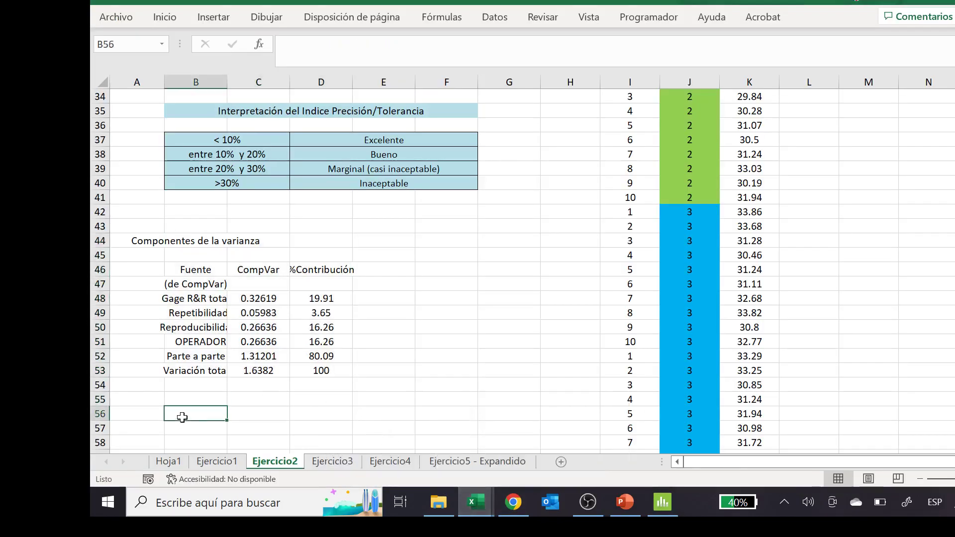
right_click(182, 417)
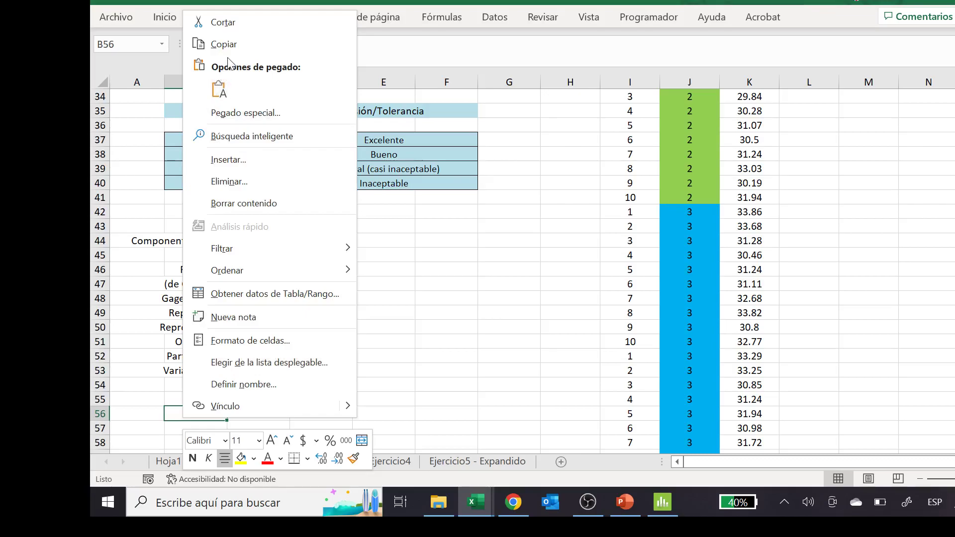
click(219, 90)
scroll(337, 329, down, 2)
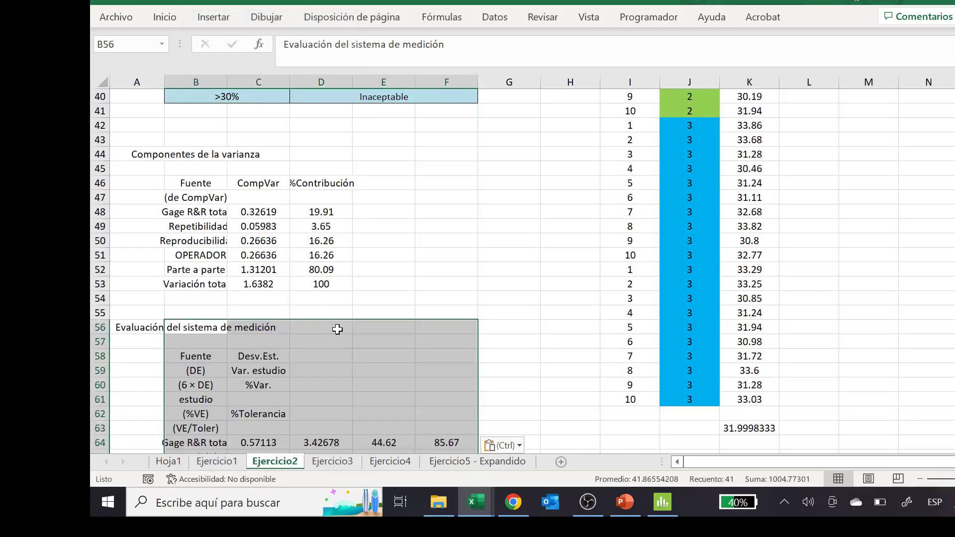
scroll(338, 329, down, 2)
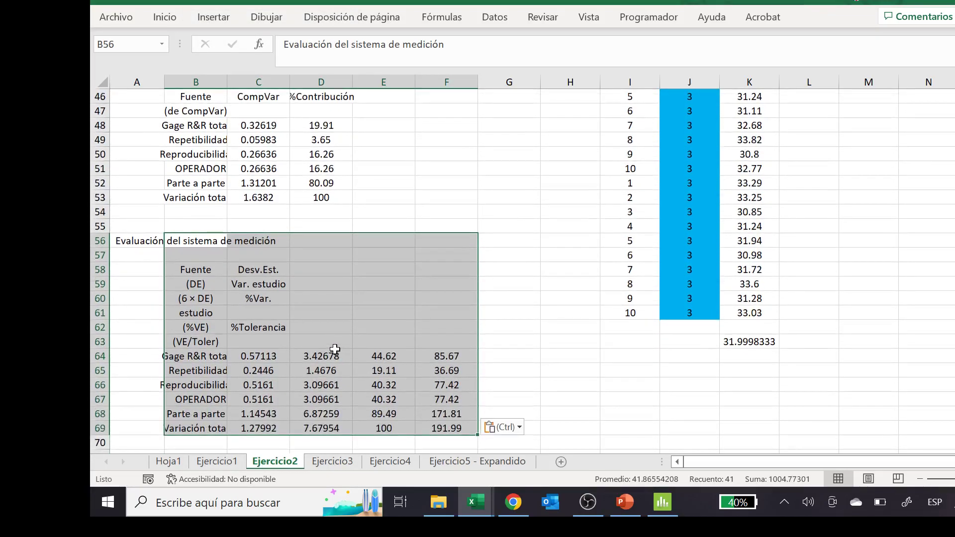
- Calculate the square root of each variance component in F48:F53 by entering +RAIZ(C48) in F48 and filling it down
scroll(334, 349, up, 1)
click(276, 399)
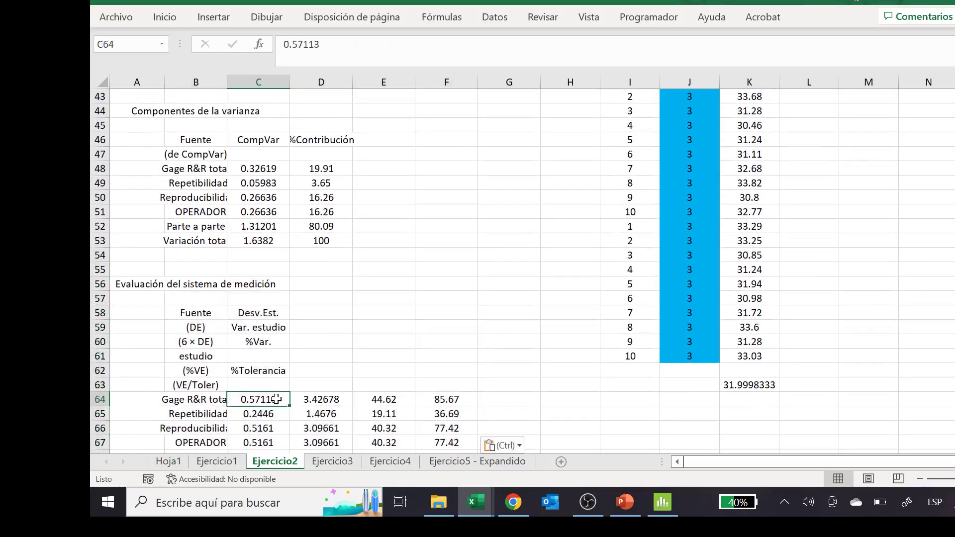
click(260, 170)
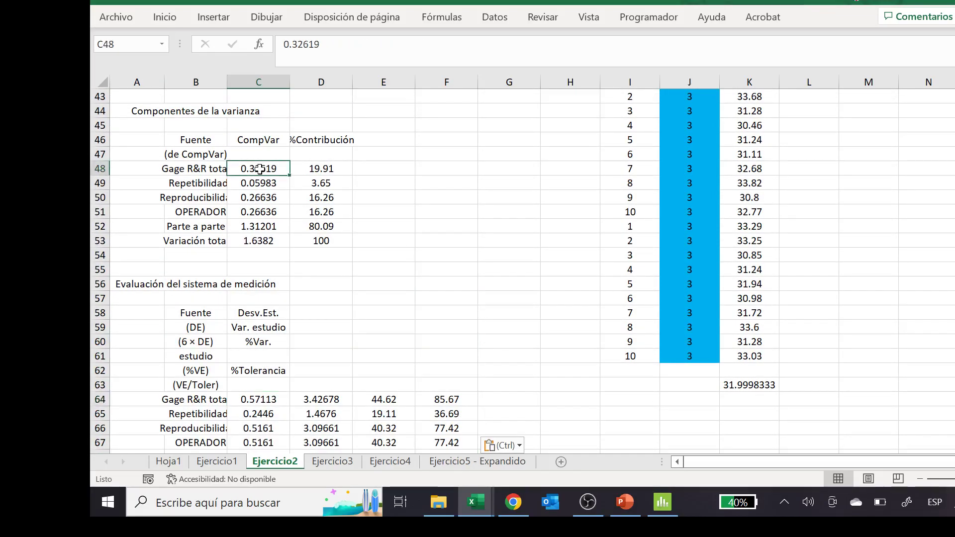
click(250, 399)
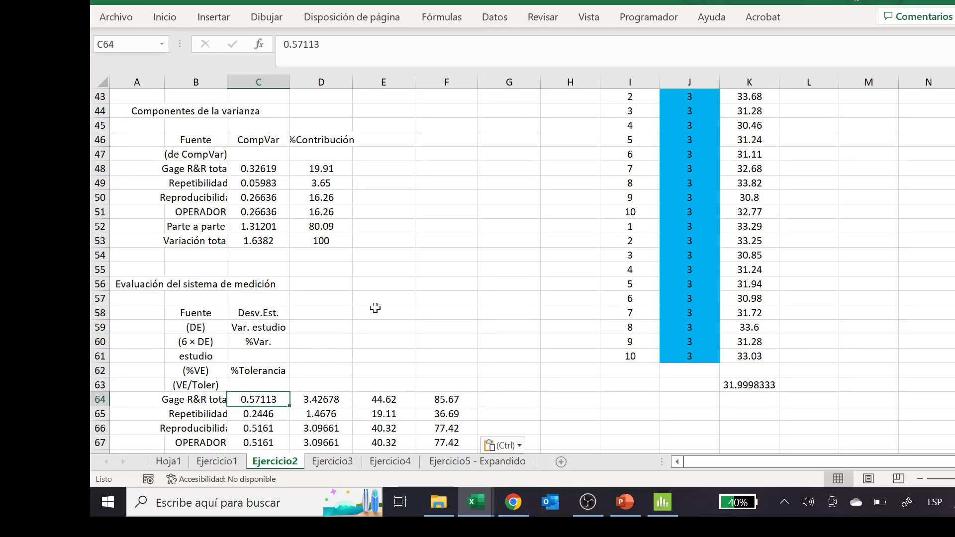
click(456, 166)
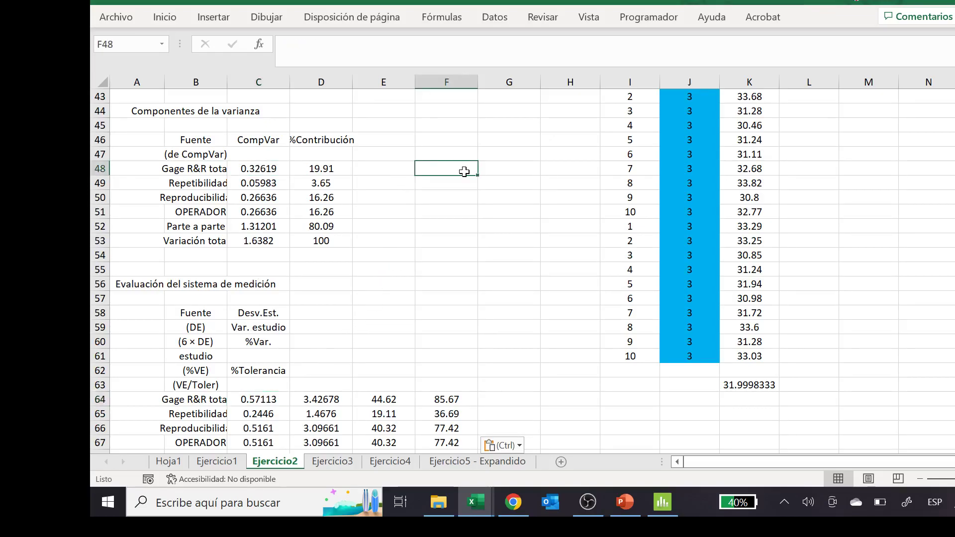
text(+raiz8)
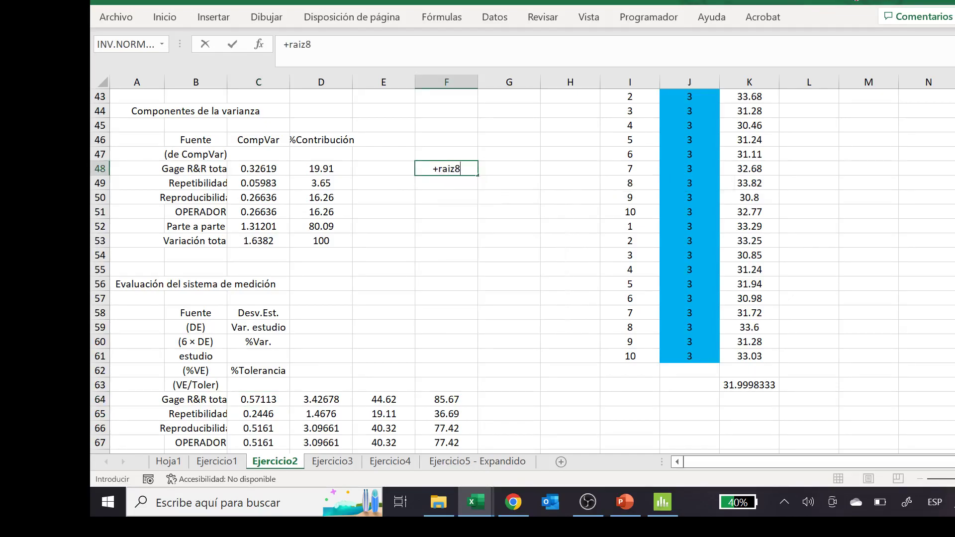
key(BackSpace)
text(()
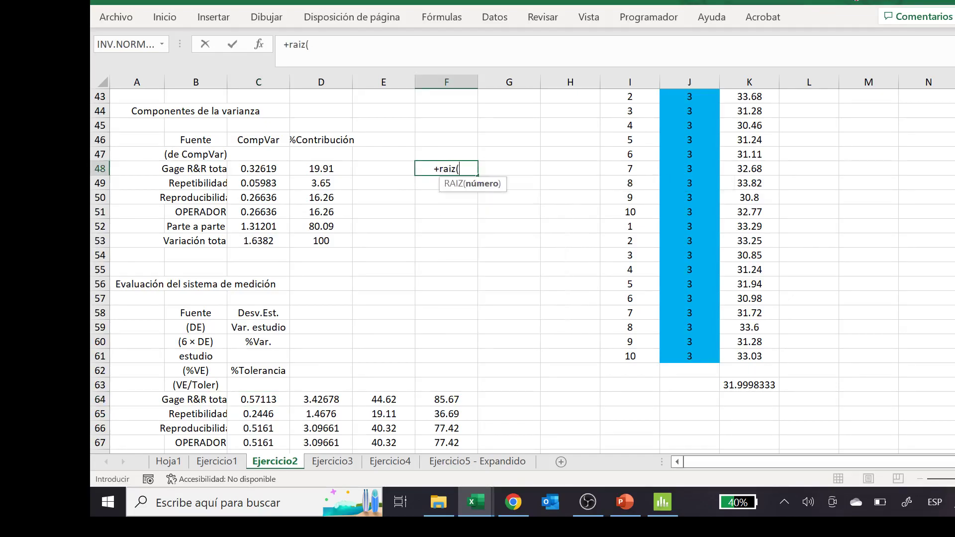
click(258, 169)
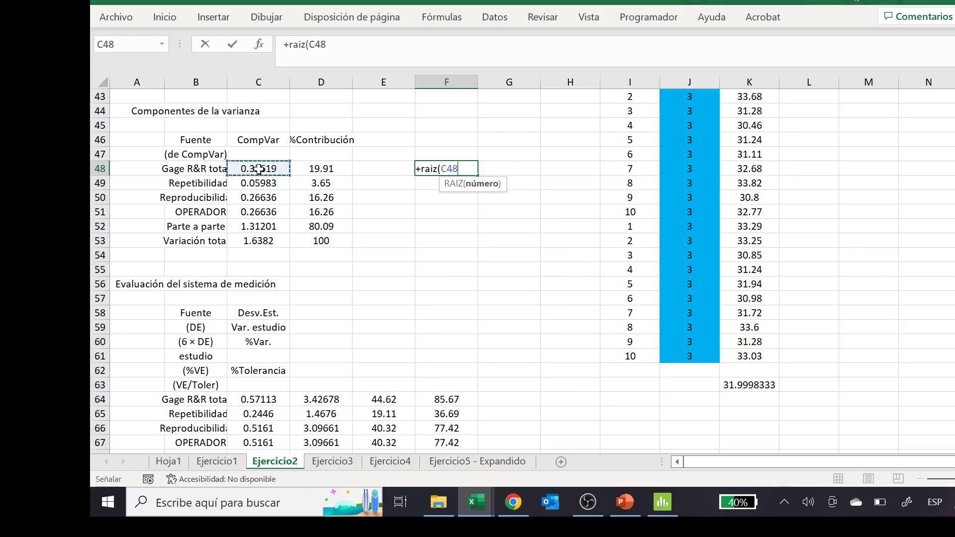
key(Return)
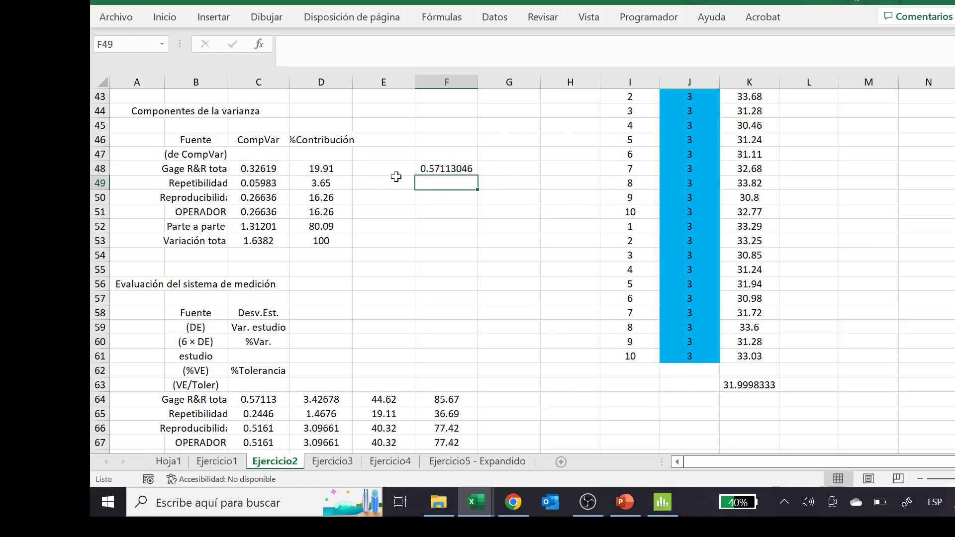
click(438, 170)
drag(481, 176, 473, 247)
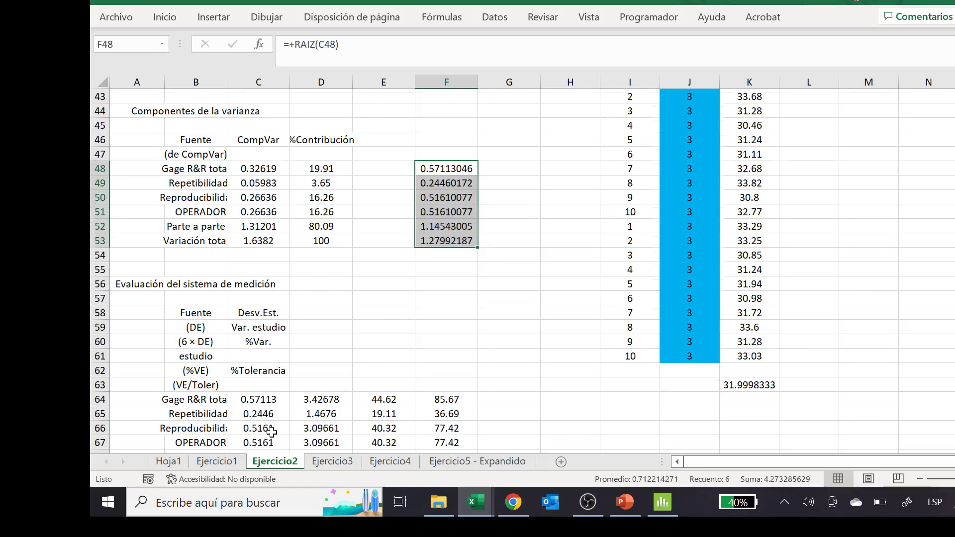
- Compare the Desv.Est. values in C64:C69 with the calculated square roots in F48:F53
scroll(271, 422, down, 1)
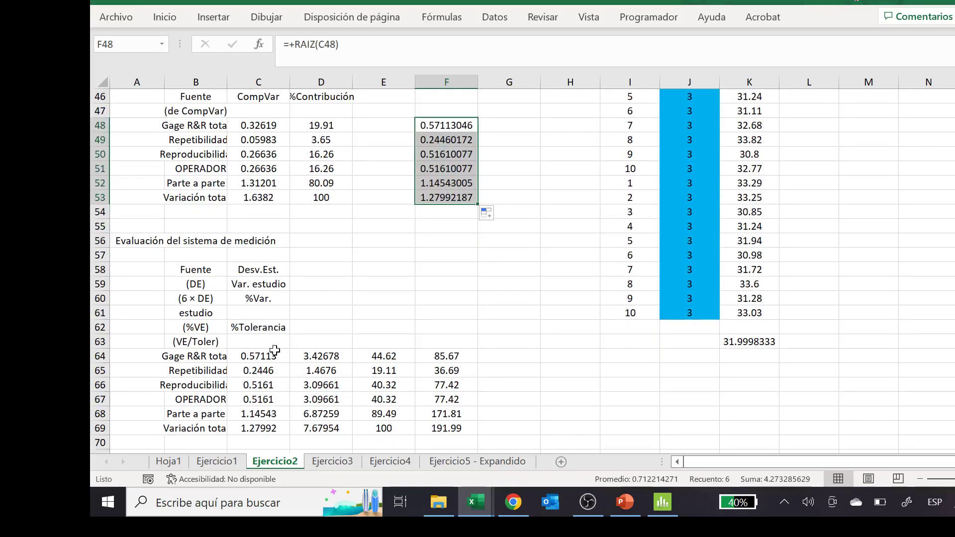
drag(267, 358, 267, 423)
key(ctrl+v)
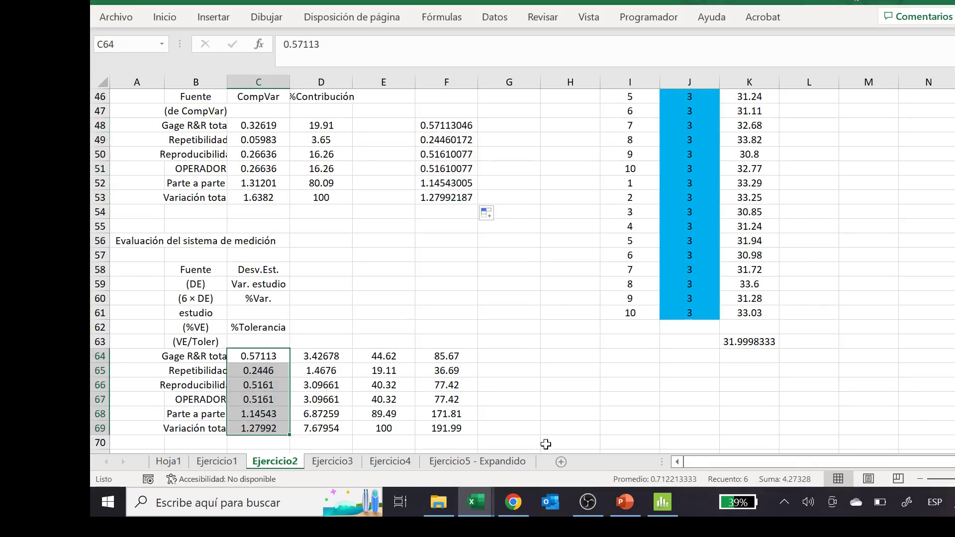
- Switch to Minitab and examine the %Contribución column against the %Var. estudio column and the number of distinct categories in the R&R output
click(662, 501)
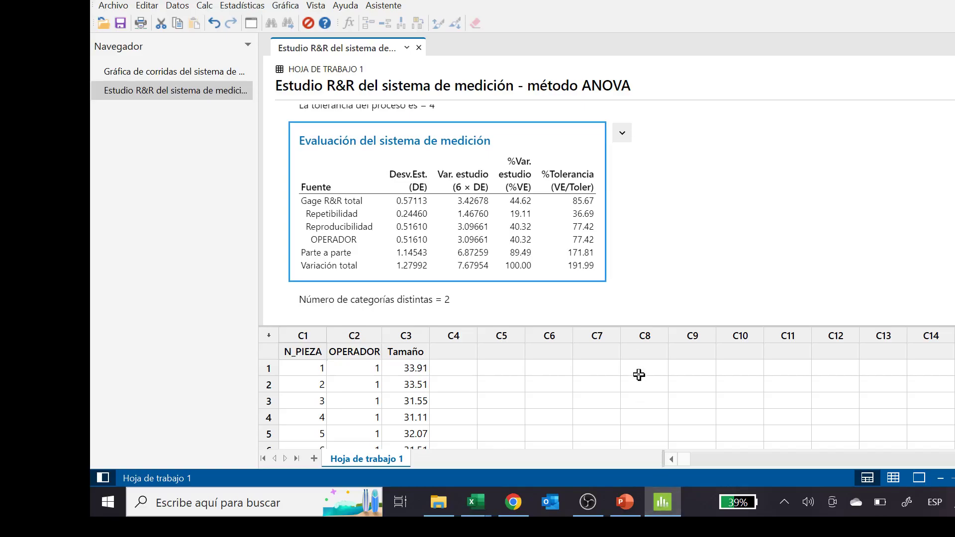
scroll(654, 267, up, 5)
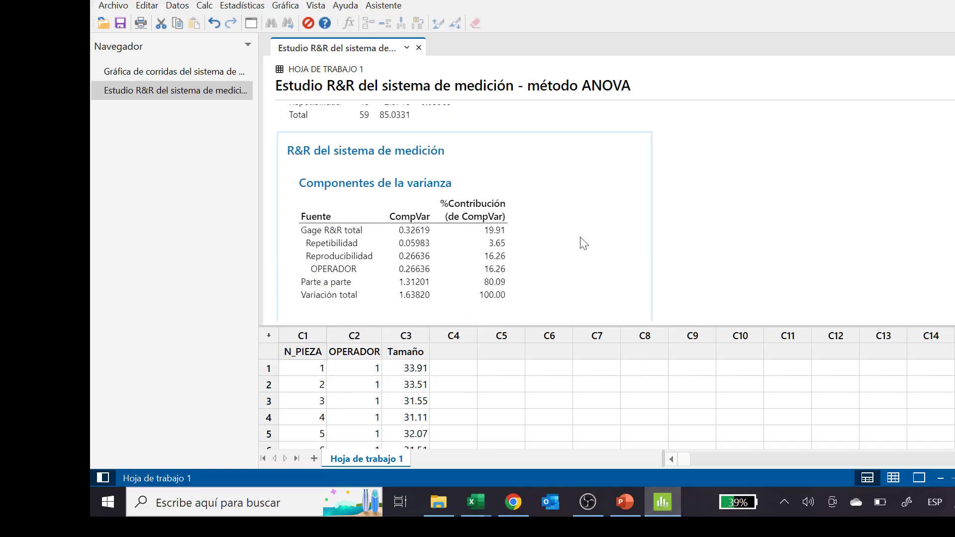
click(500, 170)
scroll(487, 179, down, 3)
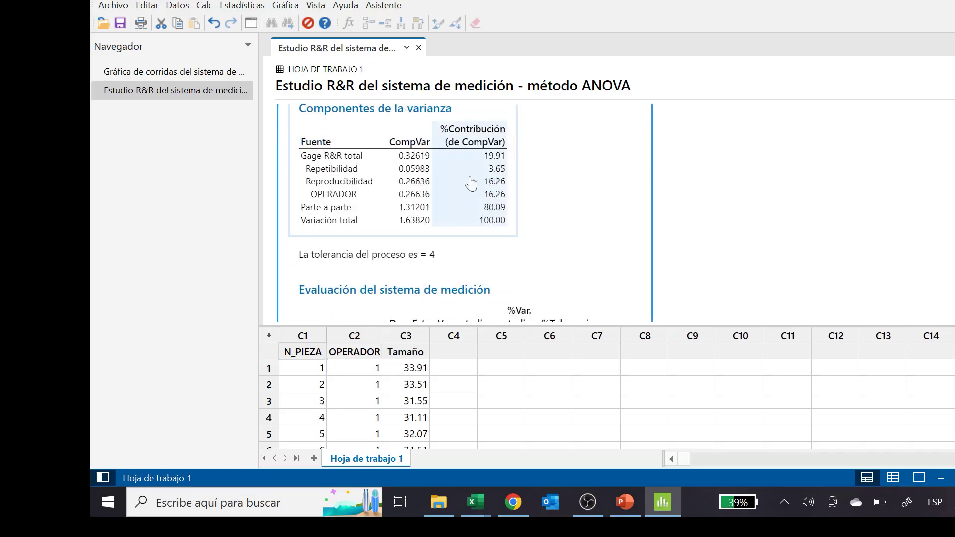
scroll(406, 169, down, 1)
scroll(407, 169, down, 1)
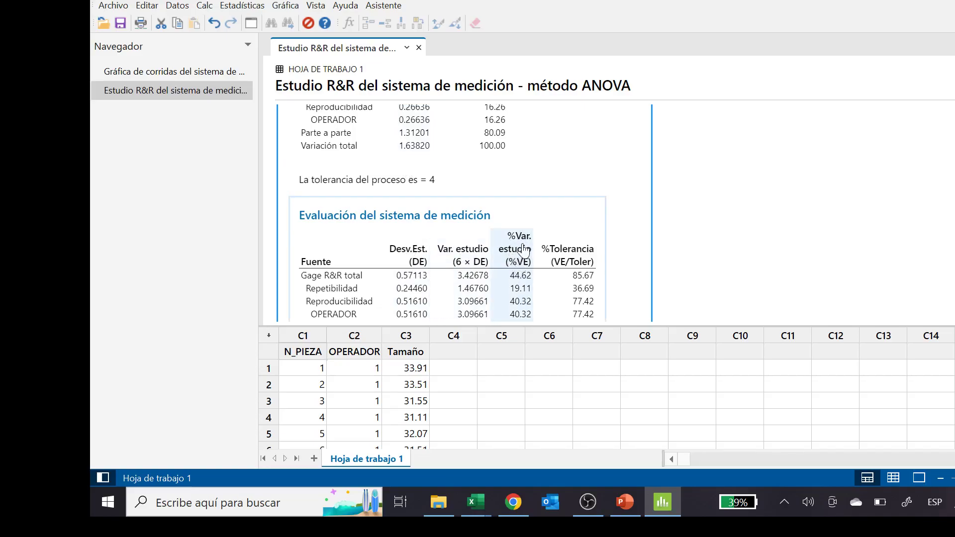
scroll(524, 251, down, 1)
scroll(523, 248, up, 2)
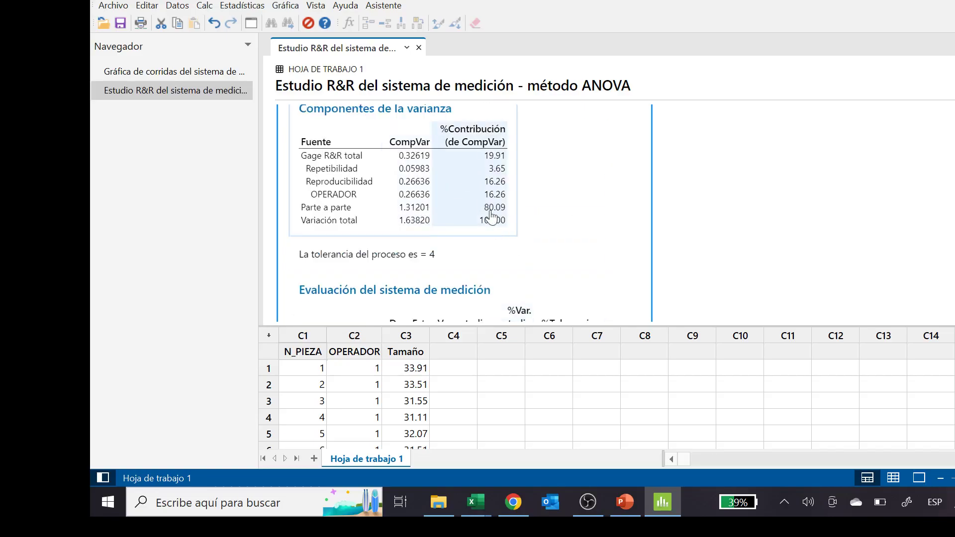
scroll(503, 226, down, 2)
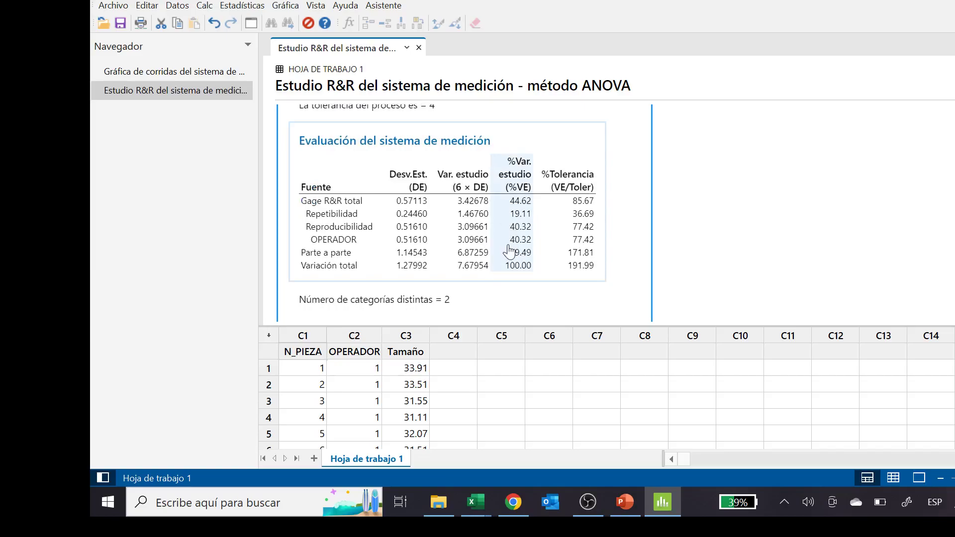
scroll(506, 255, up, 2)
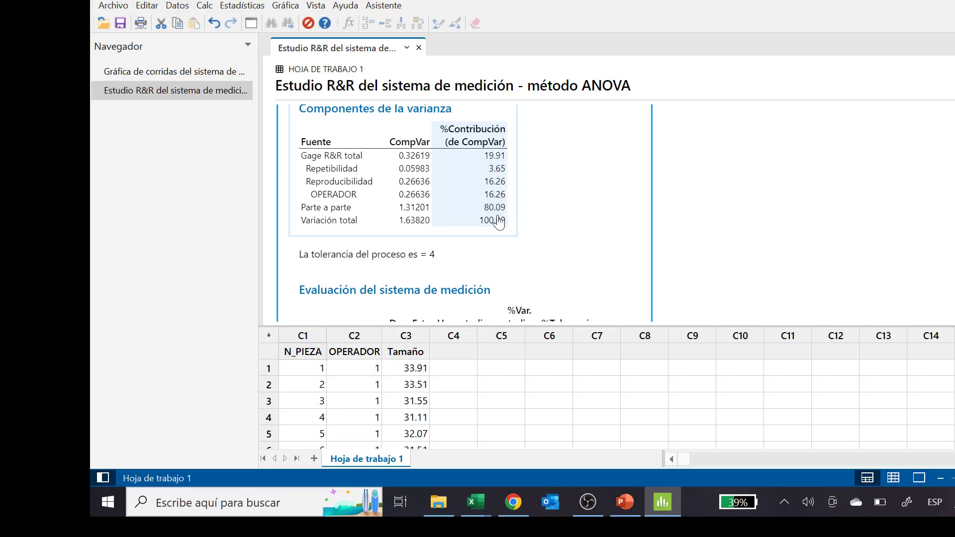
scroll(499, 222, down, 2)
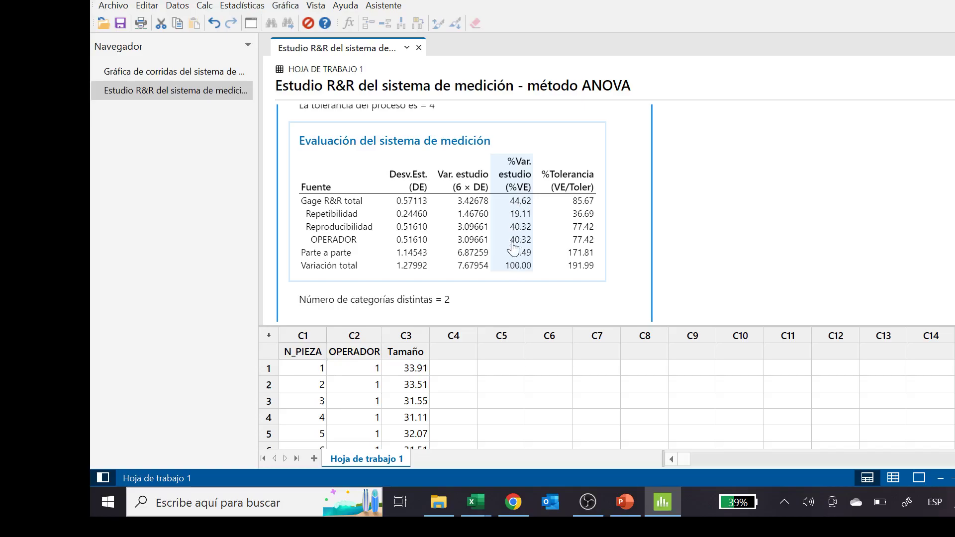
scroll(514, 247, up, 2)
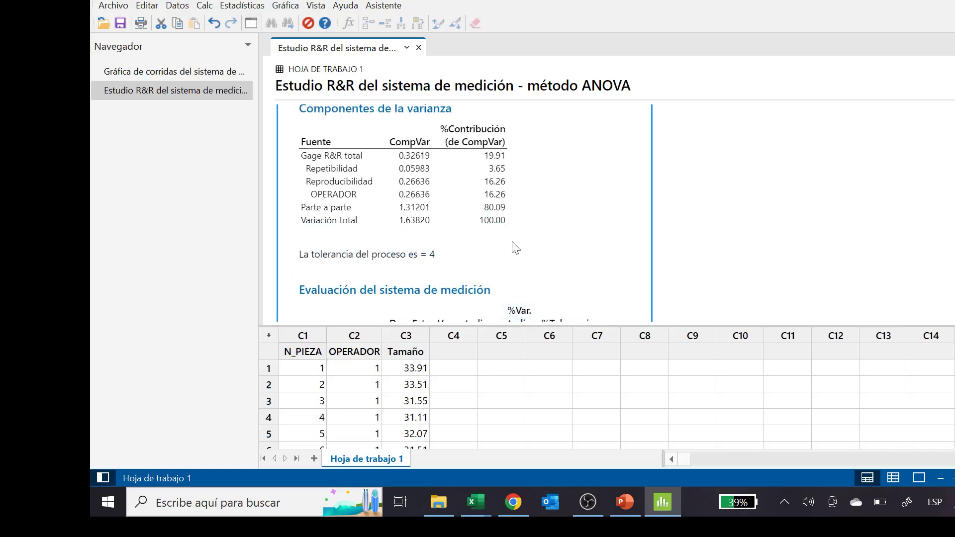
scroll(356, 276, down, 2)
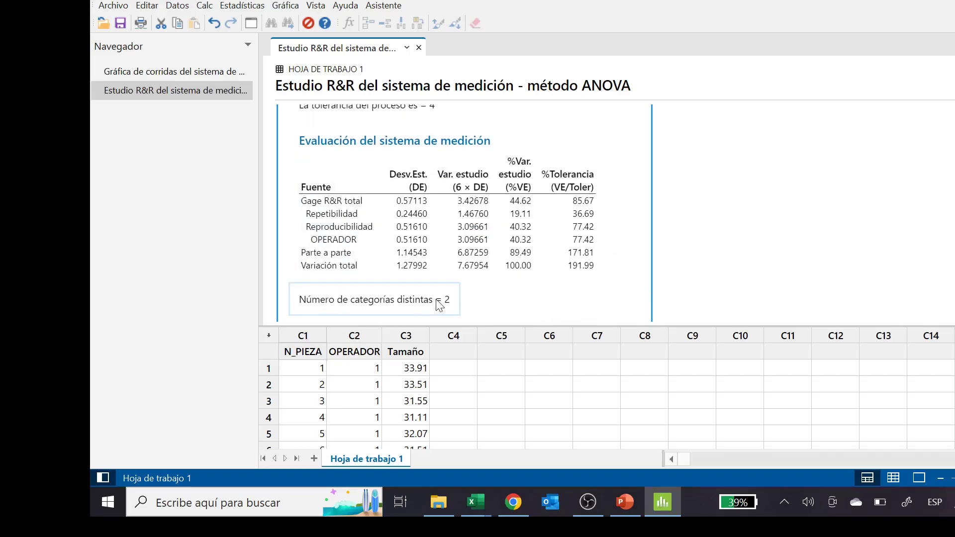
scroll(435, 271, up, 3)
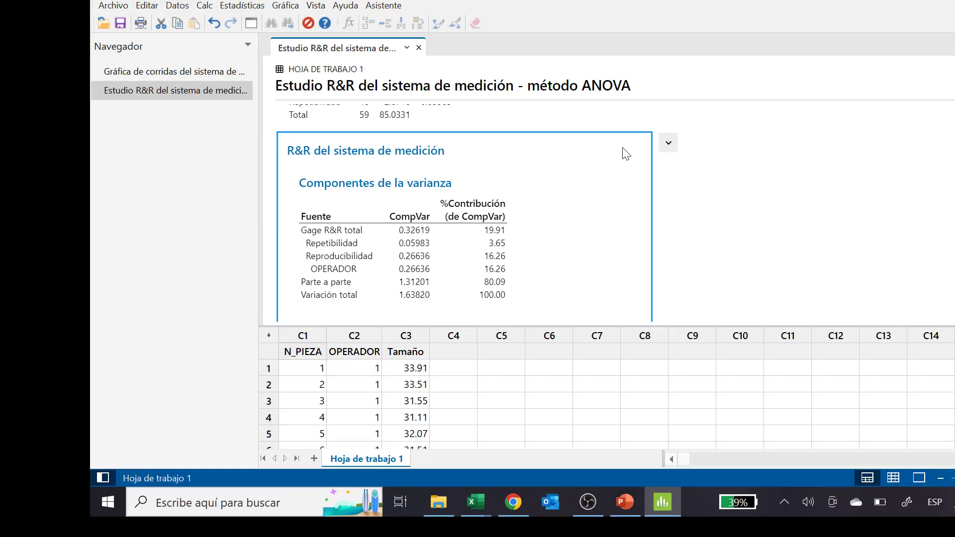
- Switch to the Taller R&R CRUZADO Excel workbook and go to the interpretation tables above the variance components in Ejercicio2
mouse_move(470, 489)
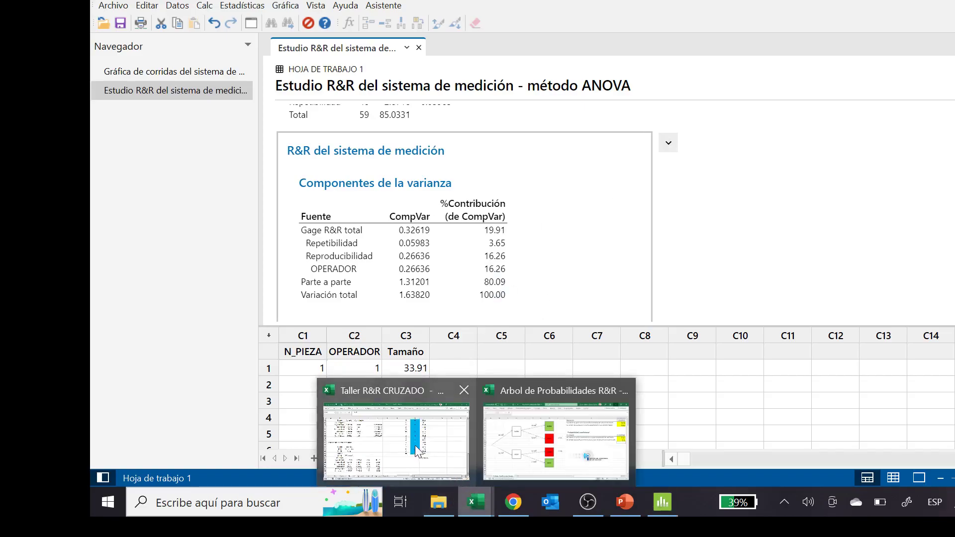
click(414, 446)
scroll(426, 380, up, 6)
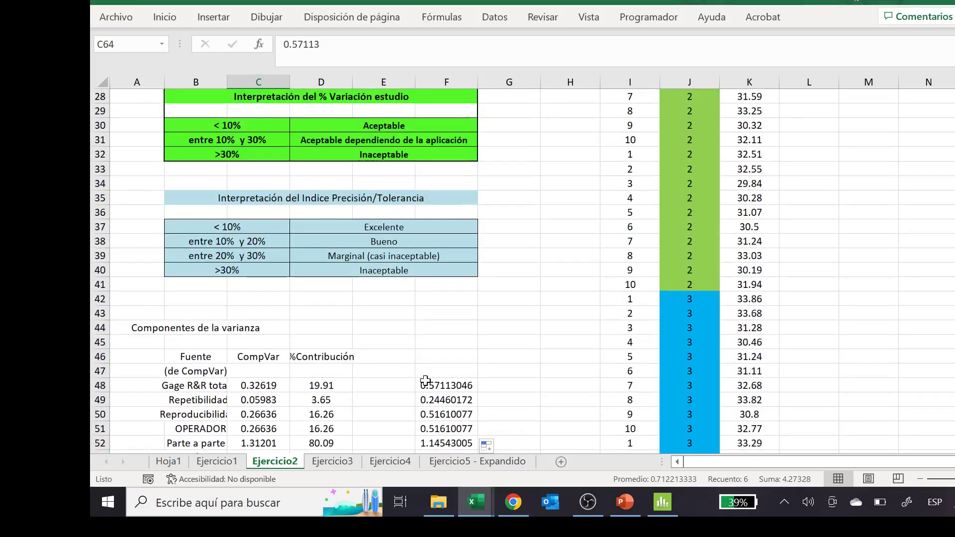
click(585, 79)
drag(599, 82, 781, 84)
drag(810, 96, 929, 95)
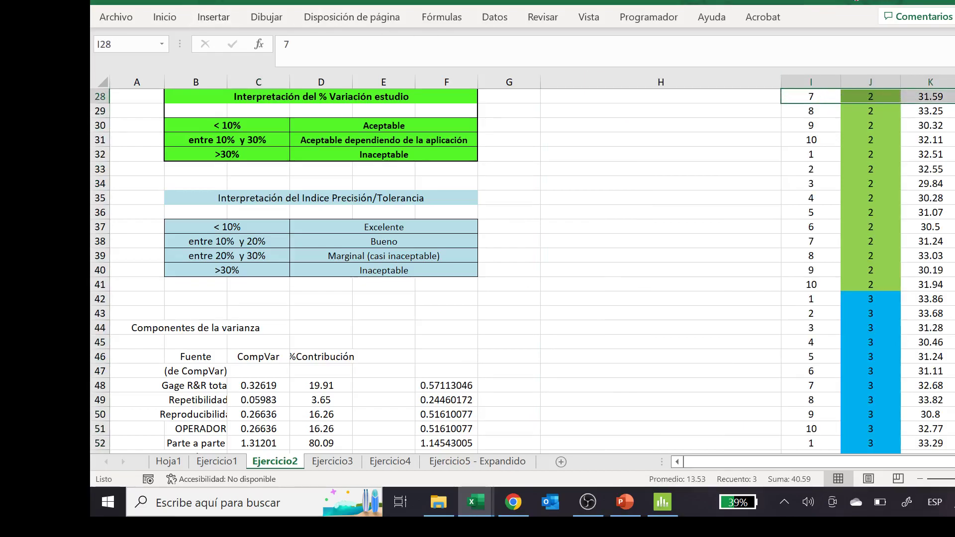
key(ctrl+z)
drag(586, 79, 914, 80)
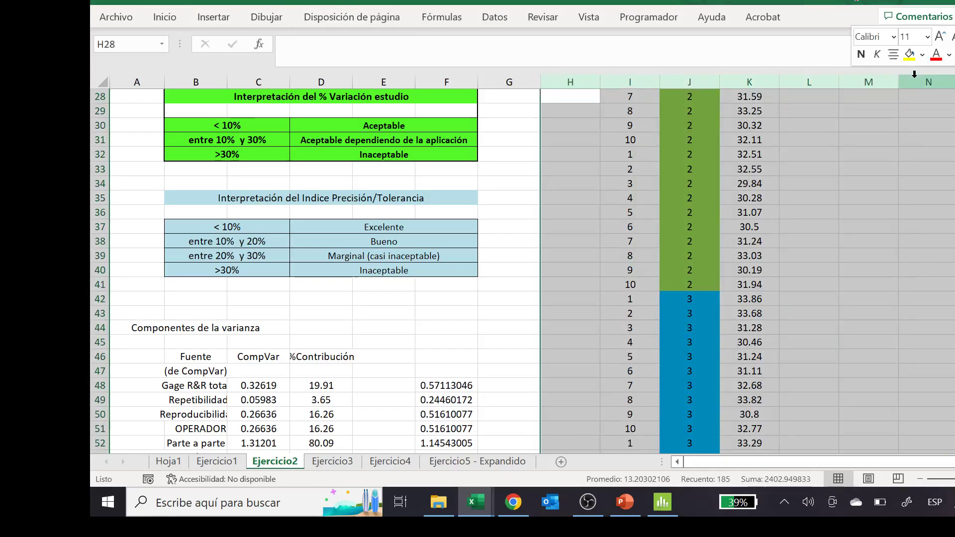
right_click(914, 75)
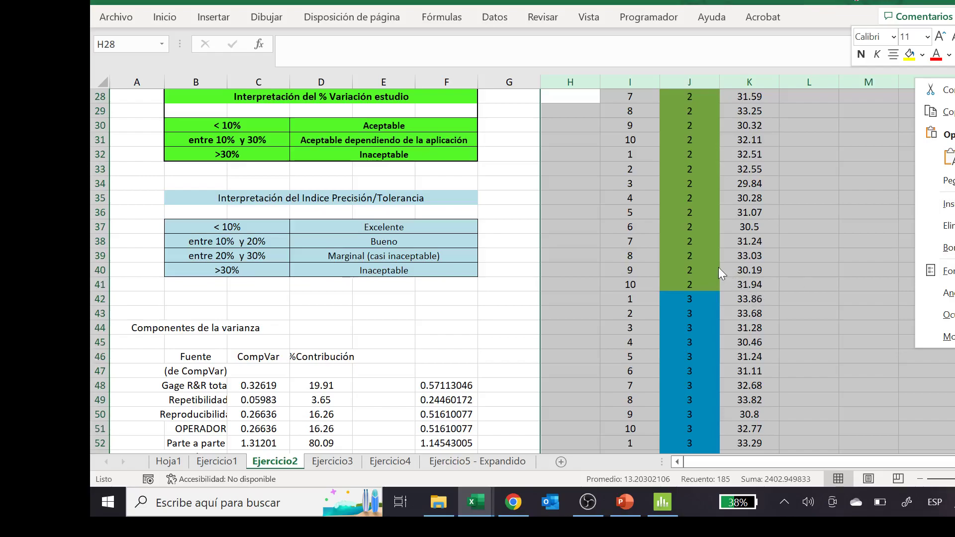
click(766, 291)
click(749, 299)
text(=+F3)
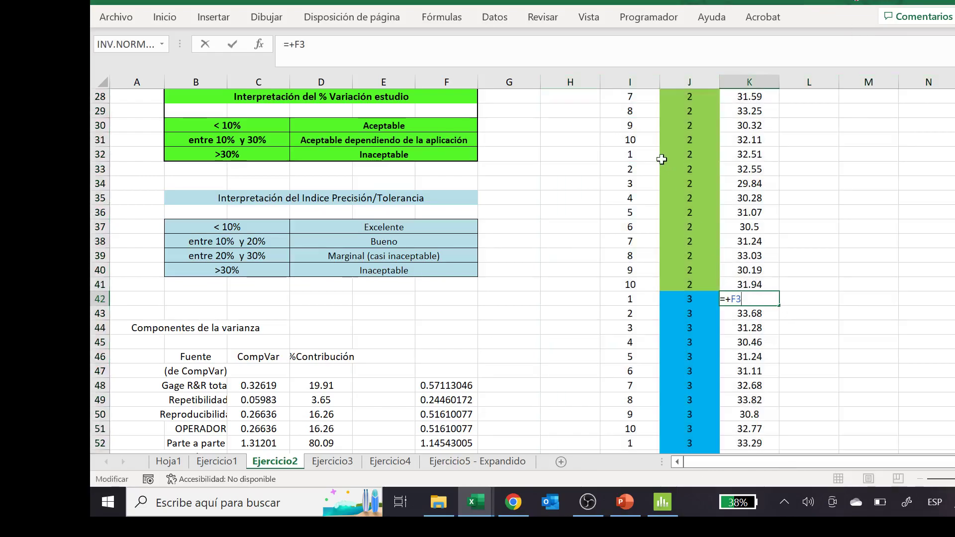
- Insert four columns before column H to move the measurement data away from the results tables
drag(576, 82, 772, 83)
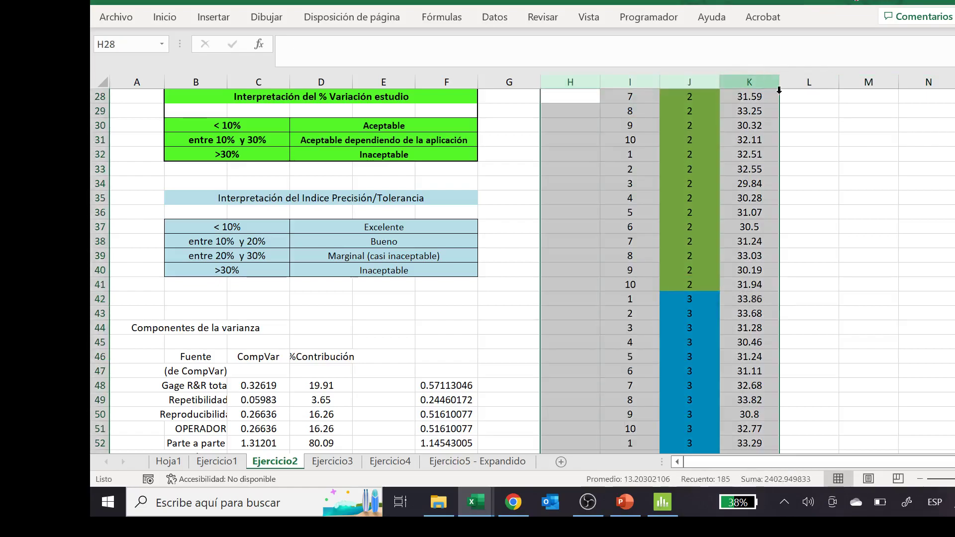
right_click(772, 83)
click(822, 204)
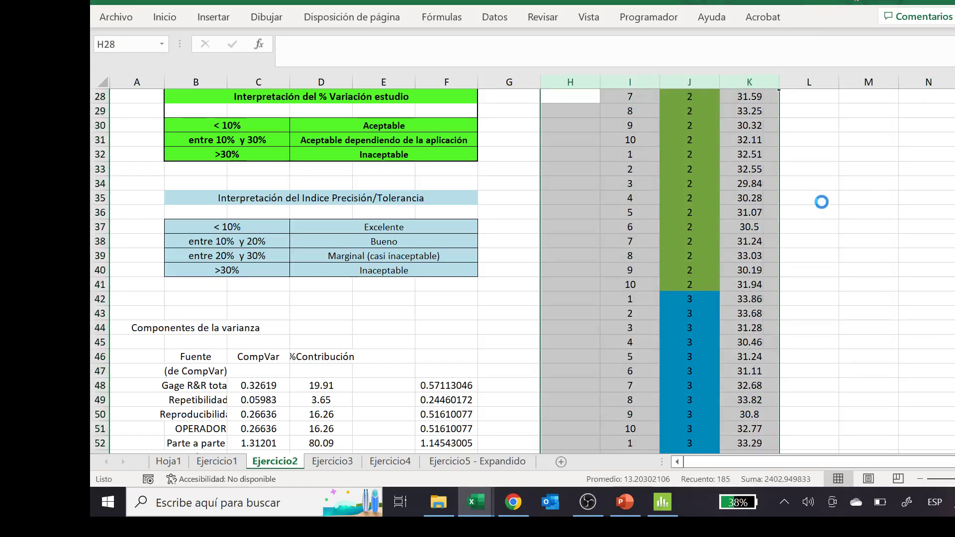
click(758, 219)
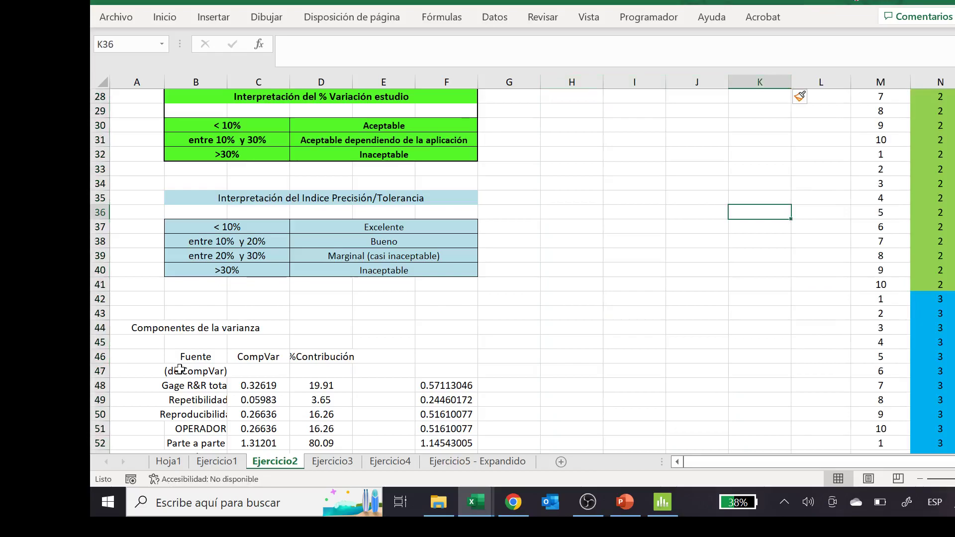
- Copy the Interpretación del % de Contribución table from B21:F25 and paste it at H48, beside the Componentes de la varianza table
scroll(179, 369, down, 4)
drag(179, 370, 318, 226)
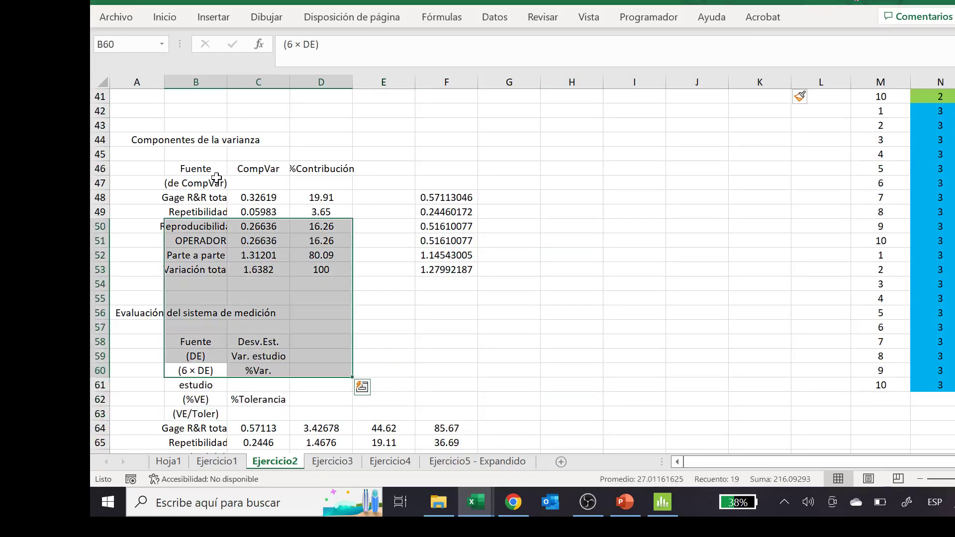
click(321, 241)
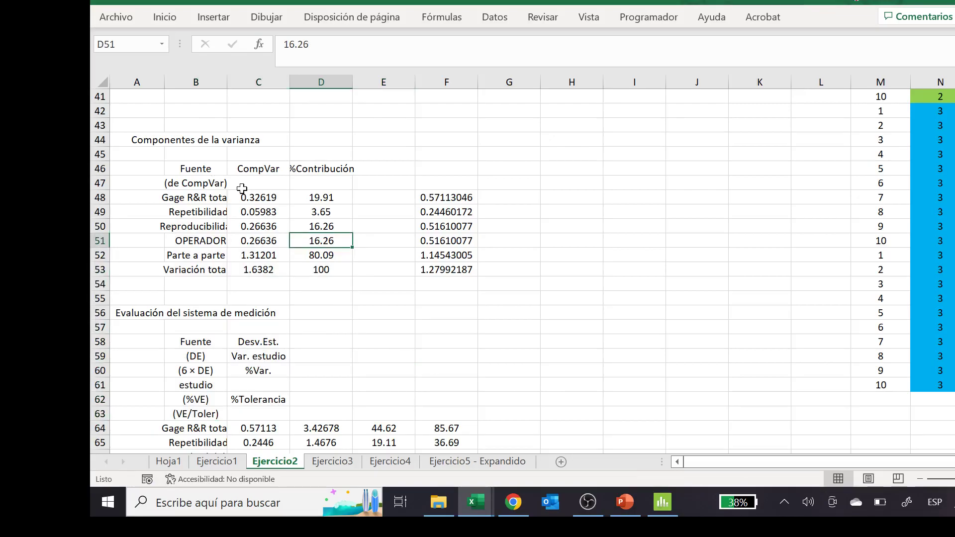
scroll(305, 208, up, 3)
scroll(305, 207, up, 3)
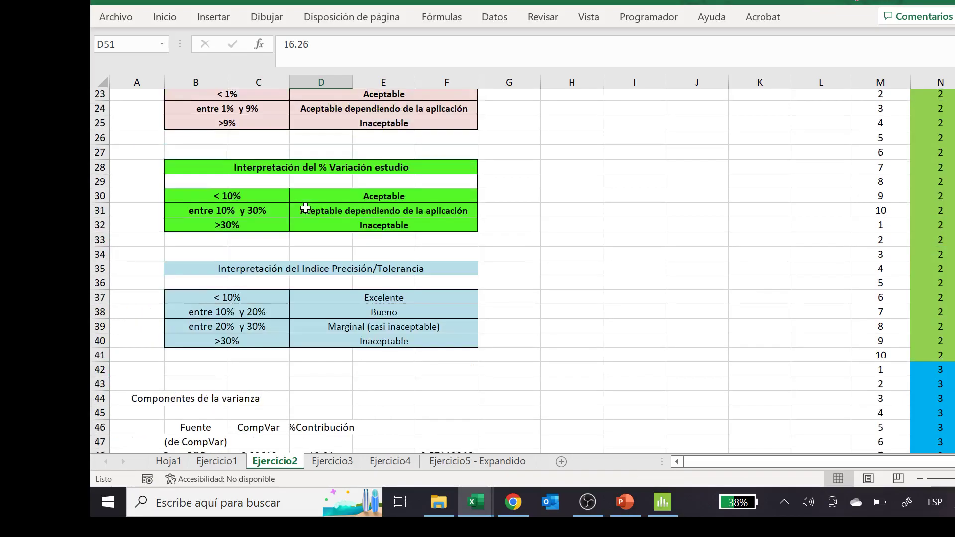
scroll(306, 208, up, 1)
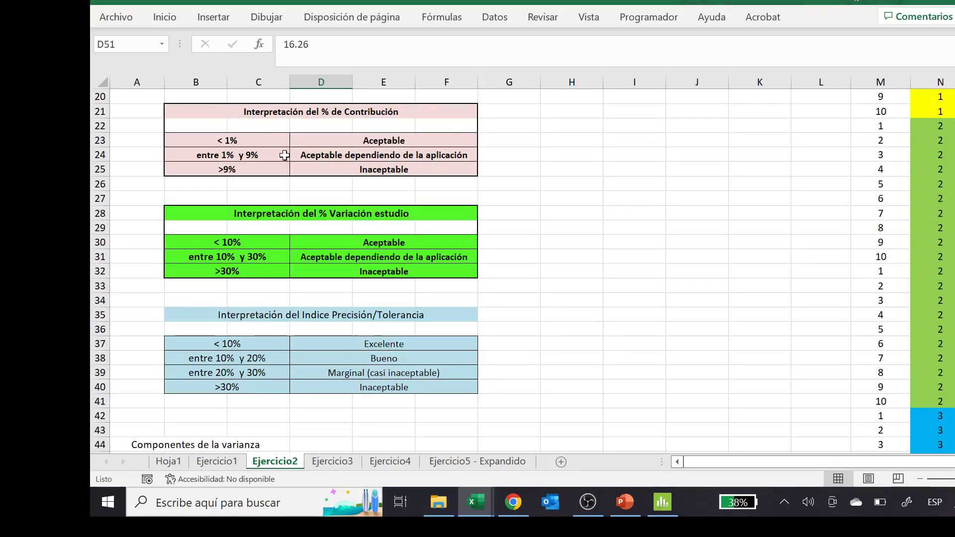
drag(217, 116, 233, 169)
right_click(233, 169)
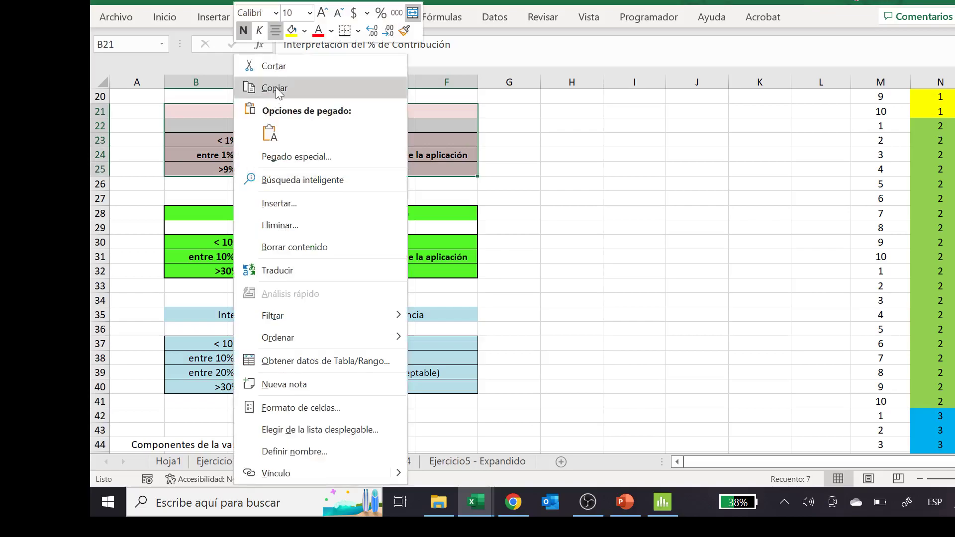
click(281, 84)
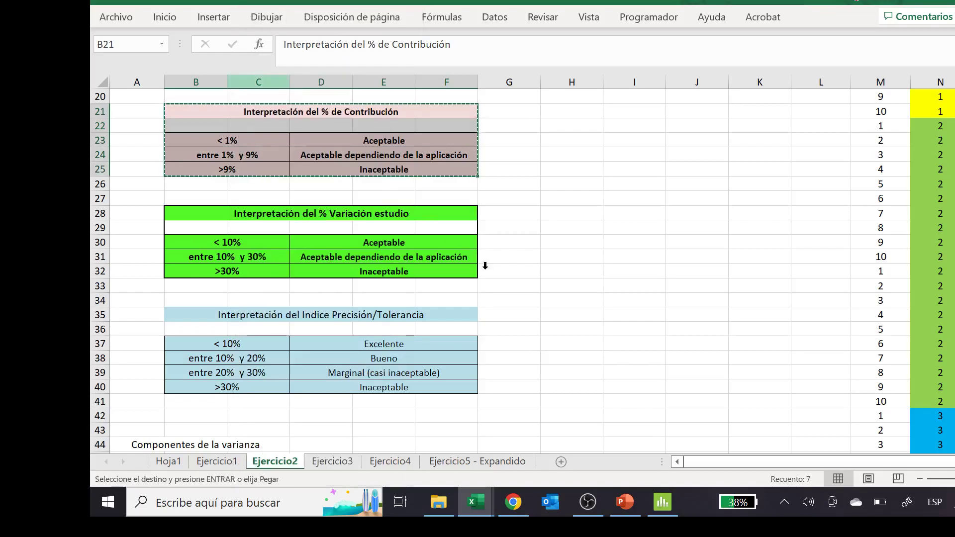
scroll(507, 313, down, 3)
click(571, 368)
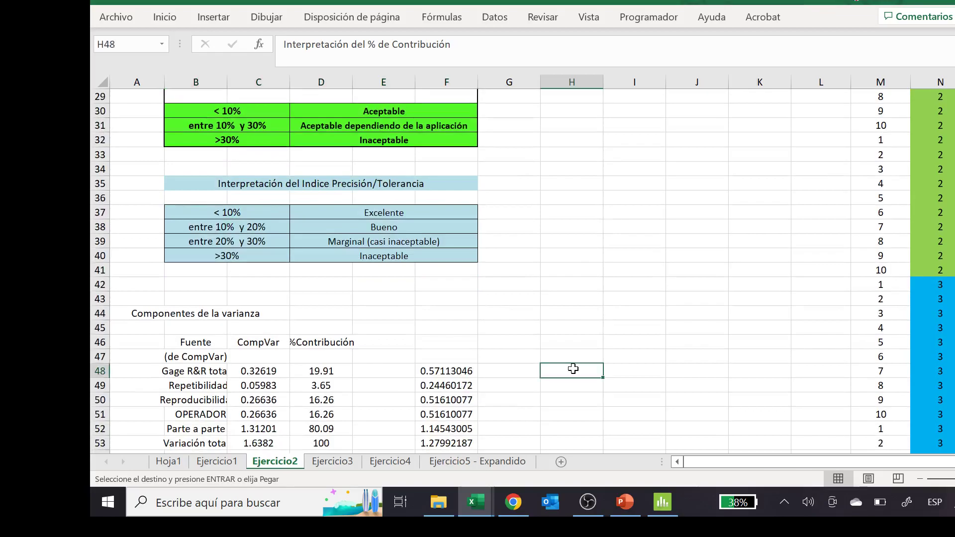
key(Return)
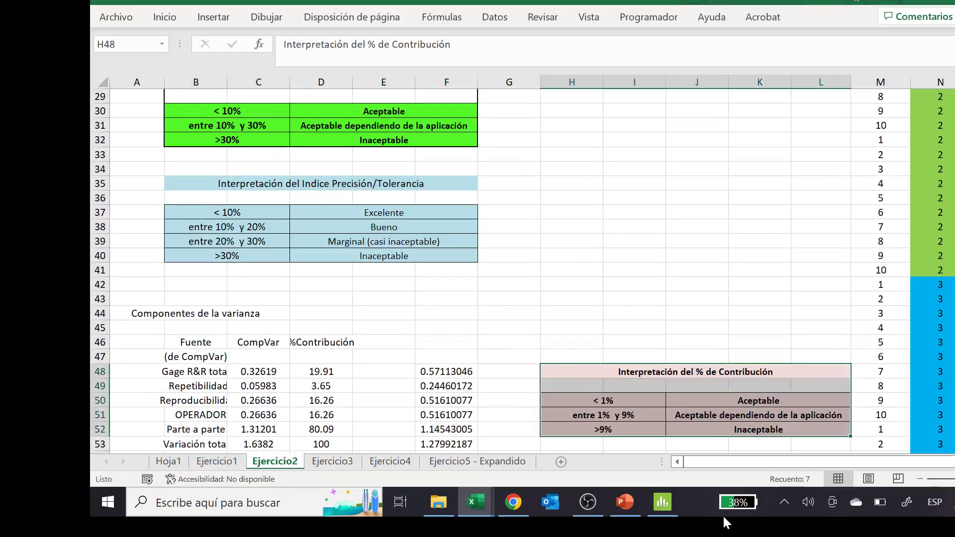
- Compare the %Contribución values with the copied interpretation criteria, checking the Componentes de la varianza table in Minitab before returning to Excel
scroll(516, 275, down, 1)
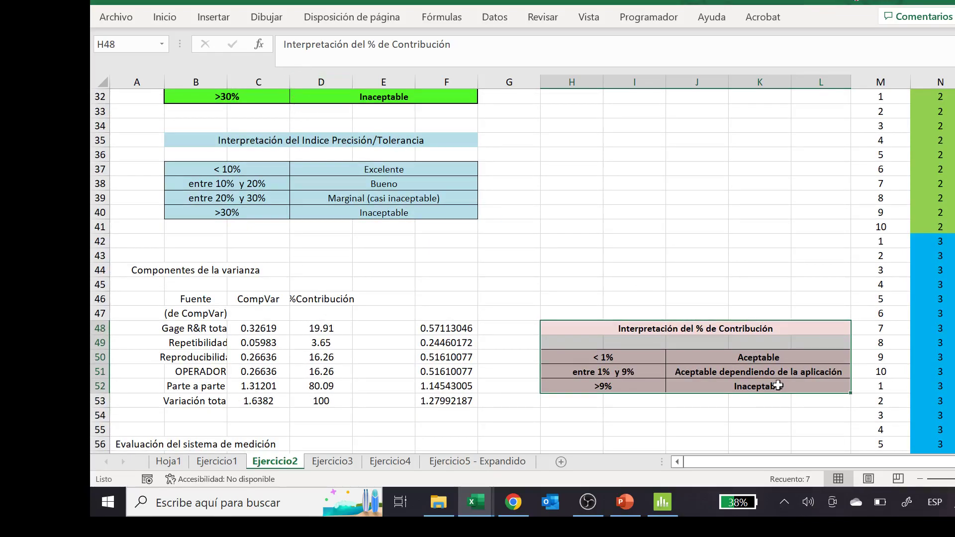
click(717, 326)
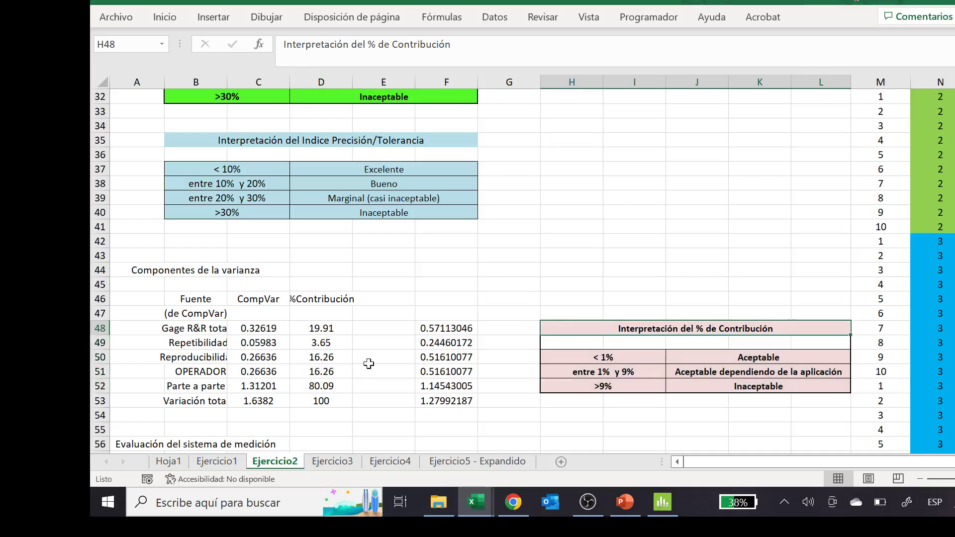
click(331, 301)
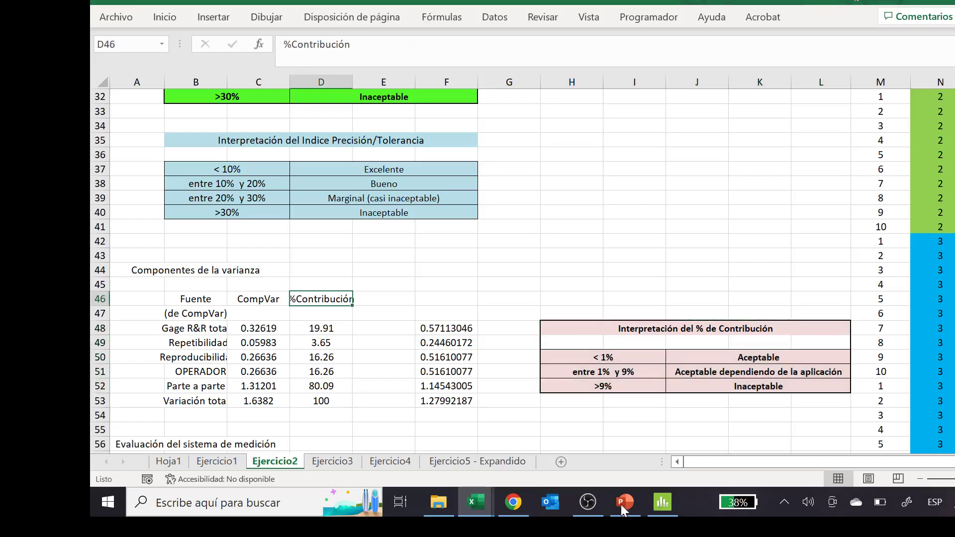
click(662, 502)
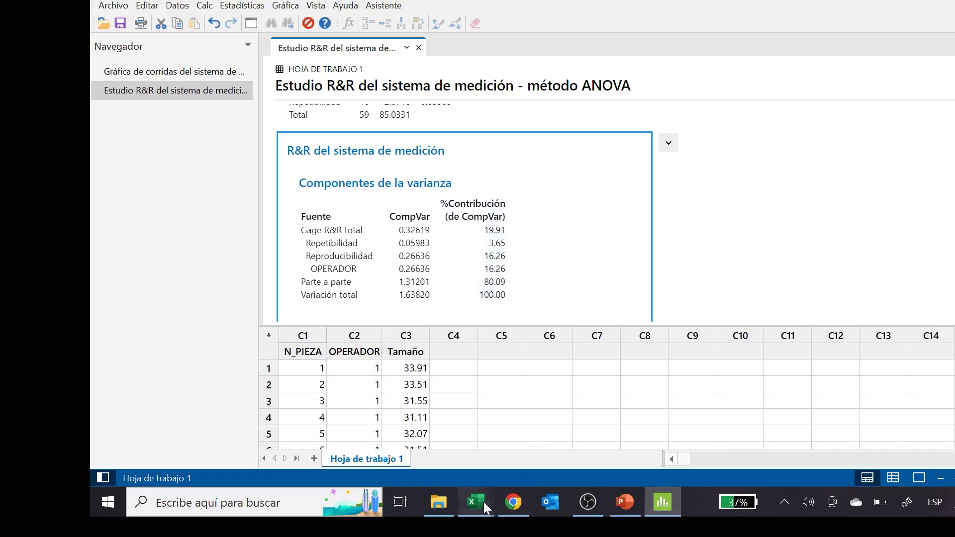
mouse_move(478, 502)
click(430, 450)
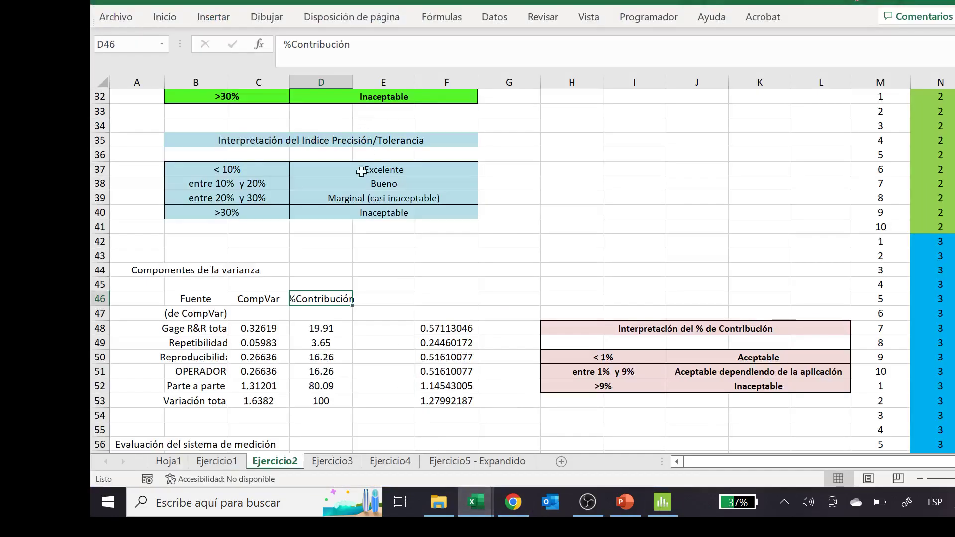
- Widen column B to fit the source names and highlight the Gage R&R total %Contribución value in D48 in yellow
click(329, 271)
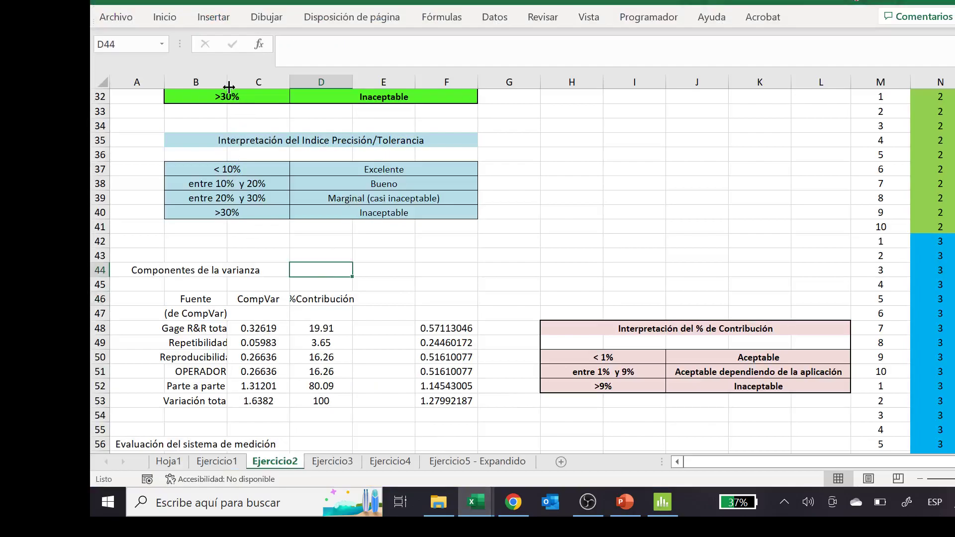
drag(227, 83, 258, 89)
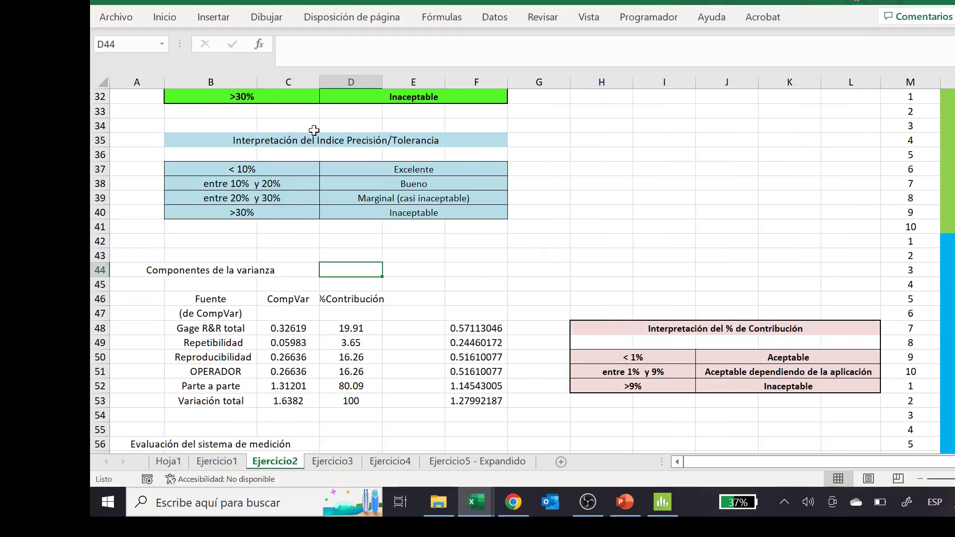
click(241, 327)
click(340, 330)
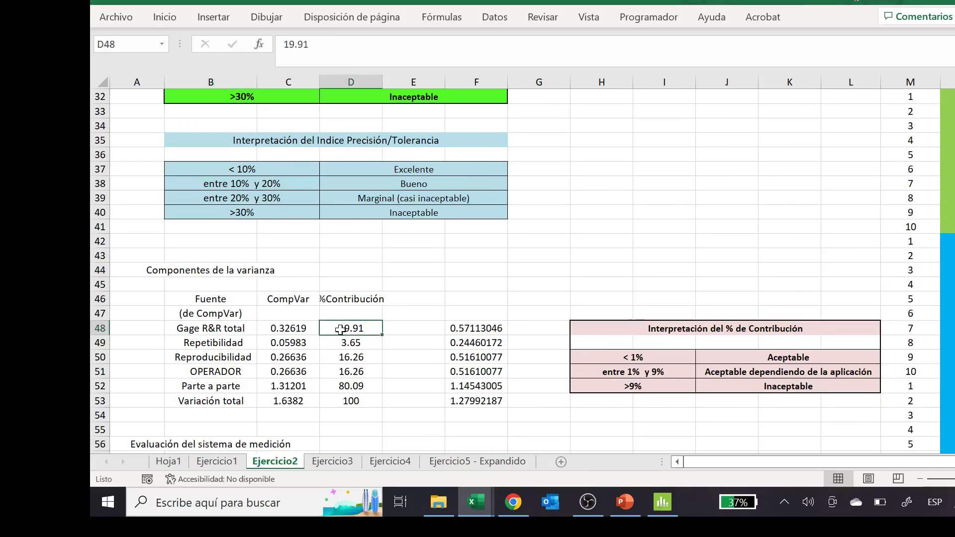
click(223, 19)
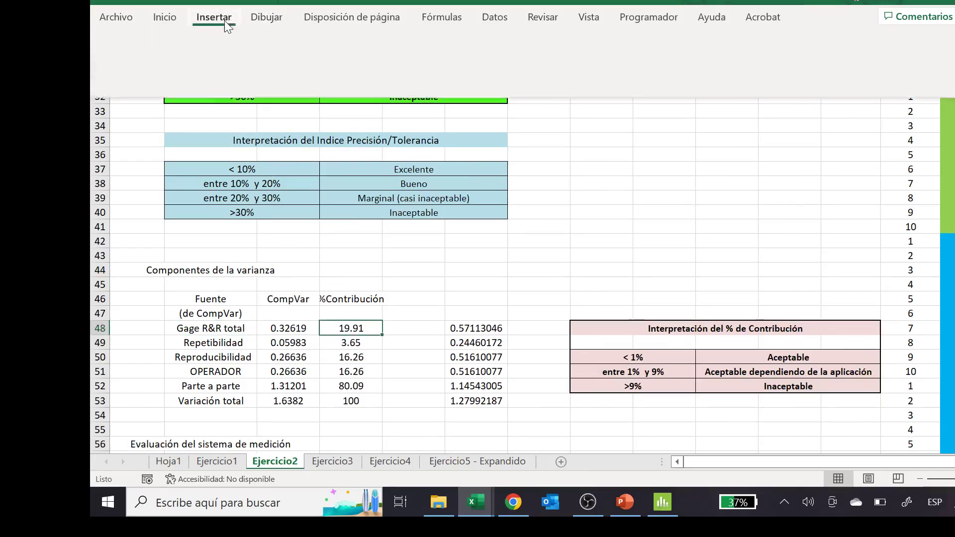
click(172, 22)
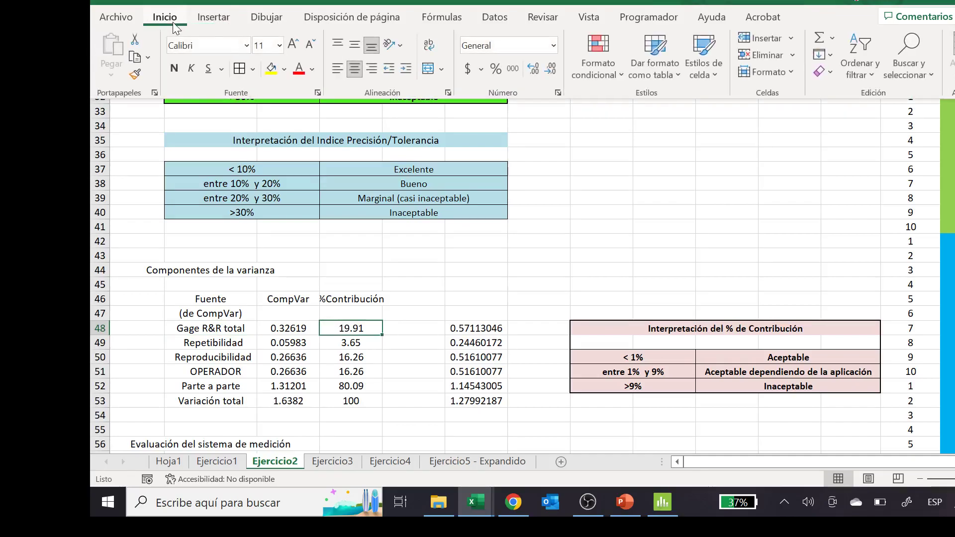
click(271, 69)
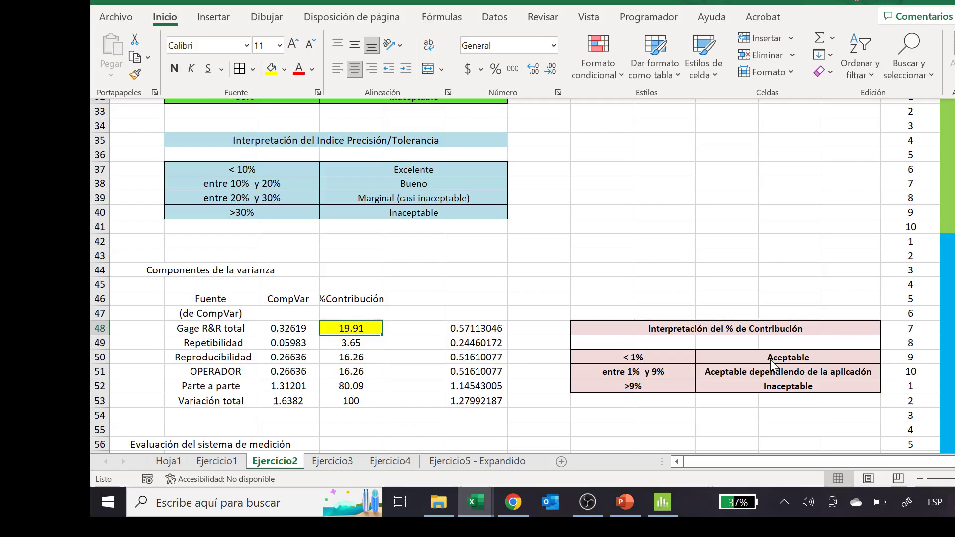
click(618, 392)
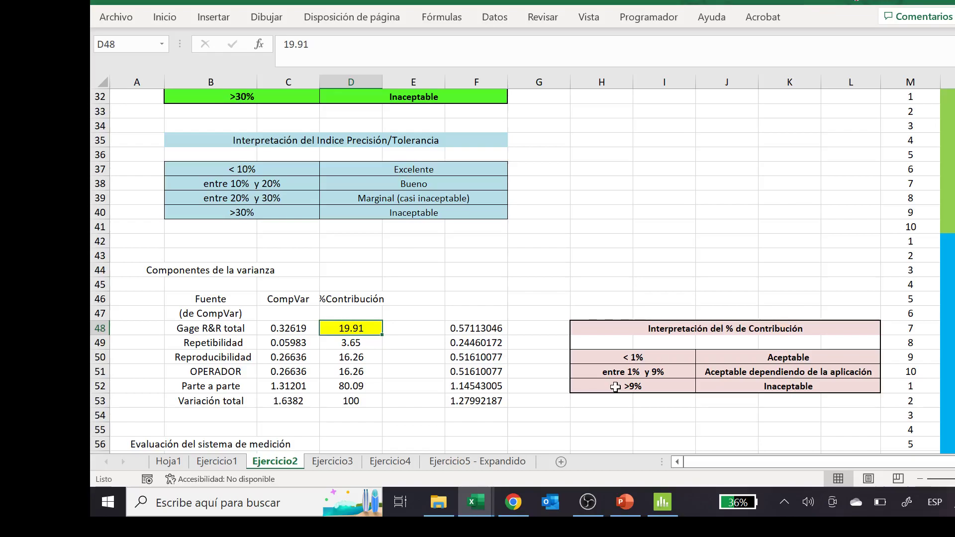
- Copy the Interpretación del % Variación estudio table from B28:F32 and paste it at H64, beside the Evaluación del sistema de medición table
scroll(454, 243, up, 3)
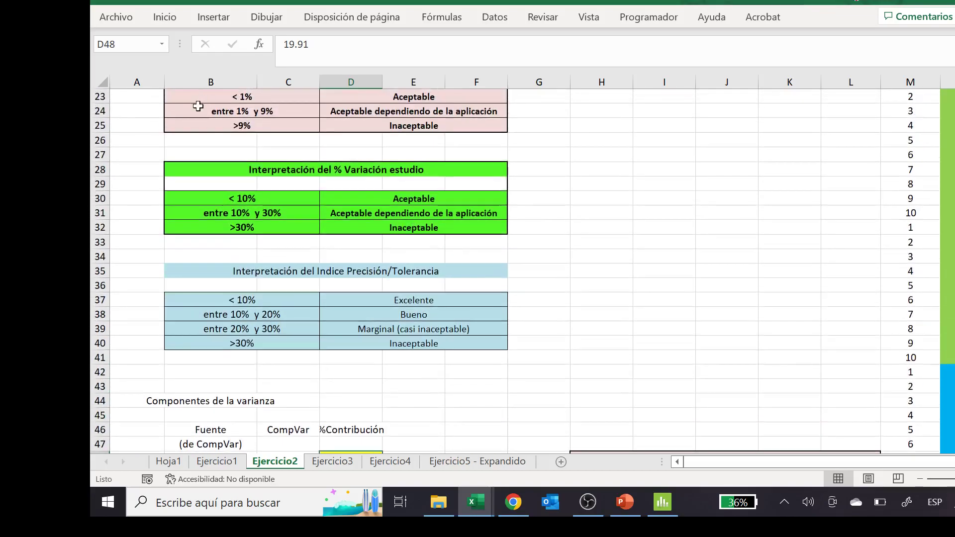
drag(221, 172, 239, 225)
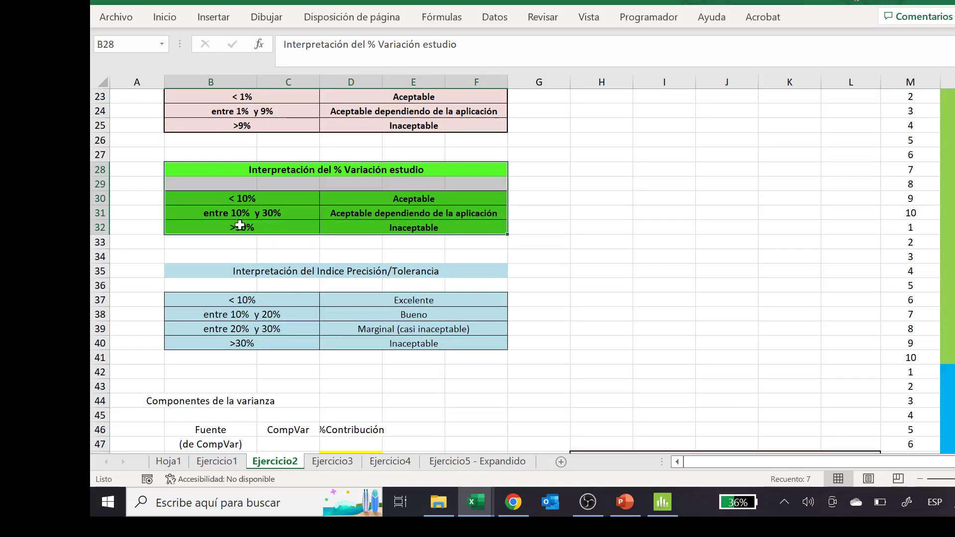
right_click(240, 224)
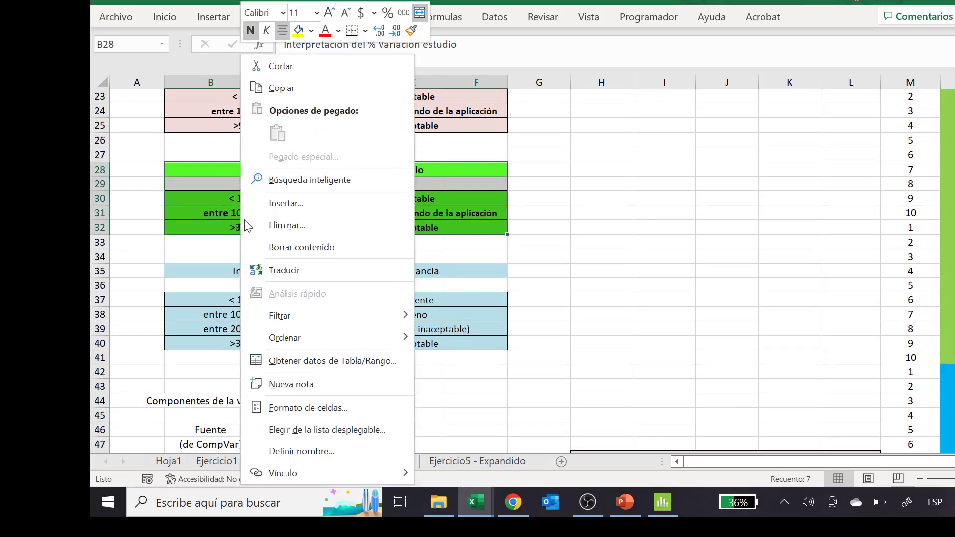
click(284, 90)
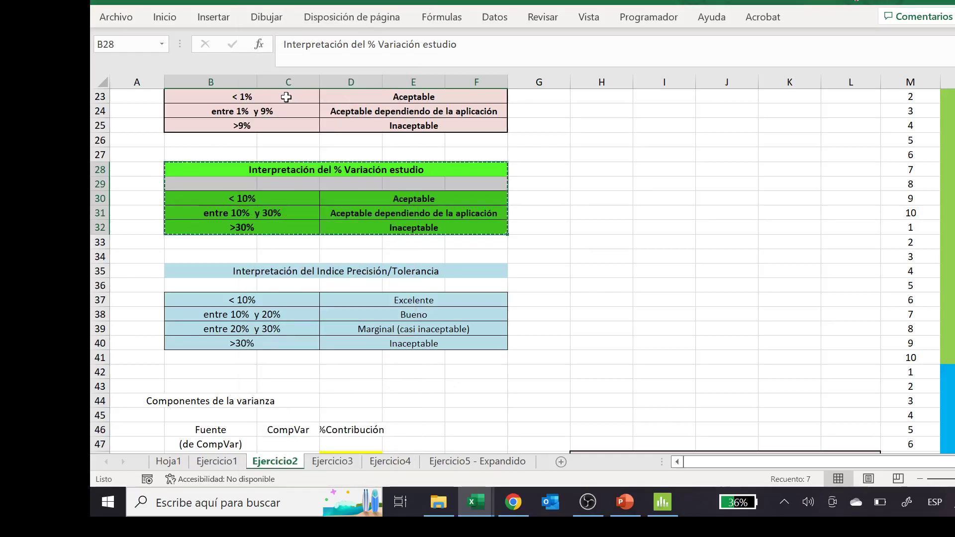
scroll(458, 385, down, 5)
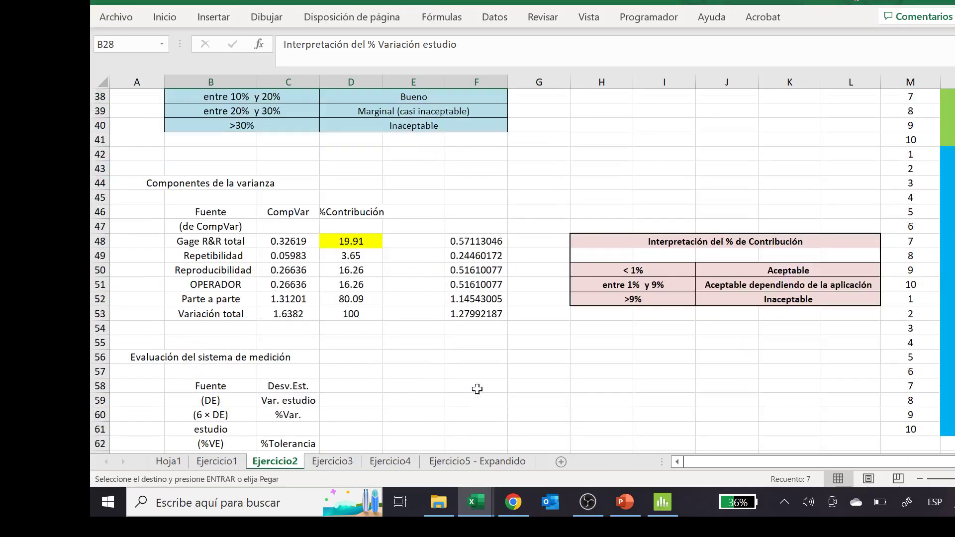
scroll(486, 388, down, 3)
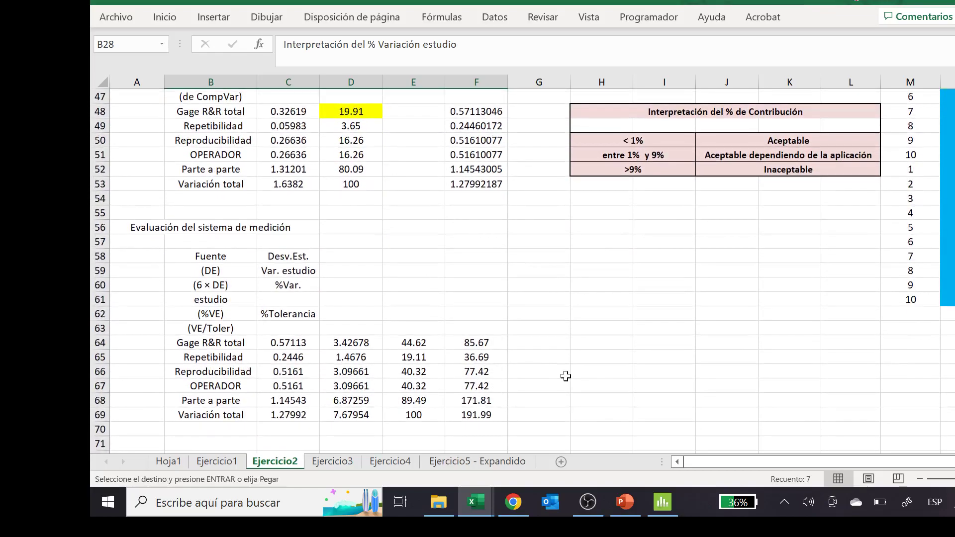
click(591, 343)
right_click(591, 343)
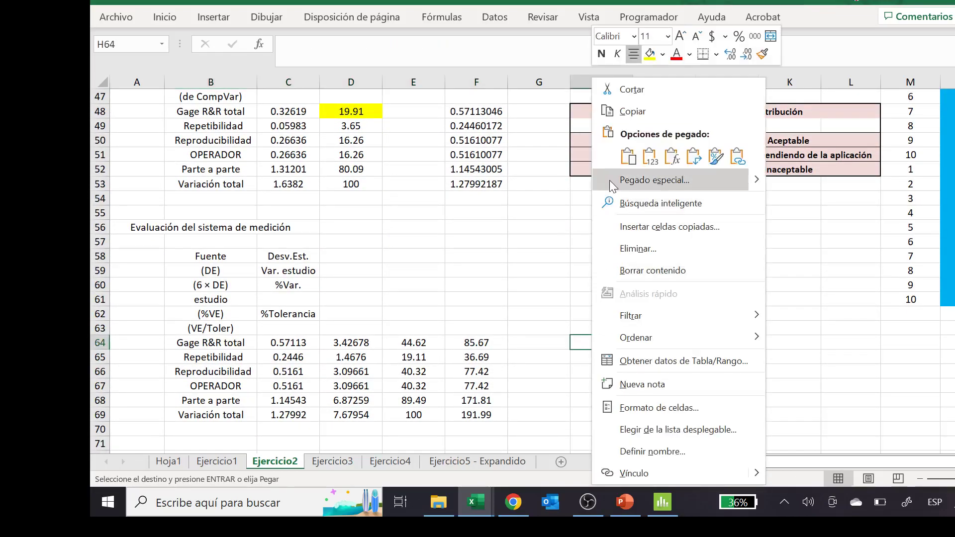
click(625, 156)
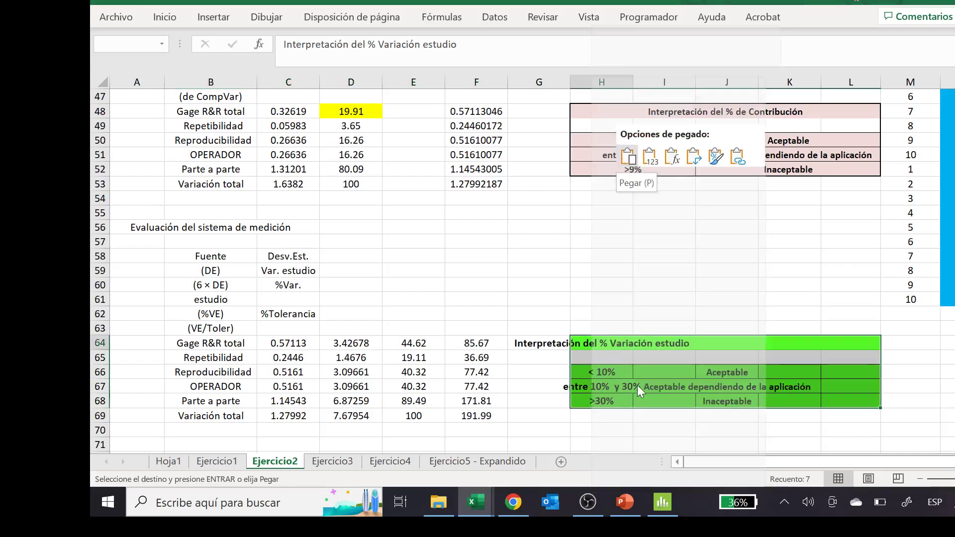
click(627, 156)
click(620, 286)
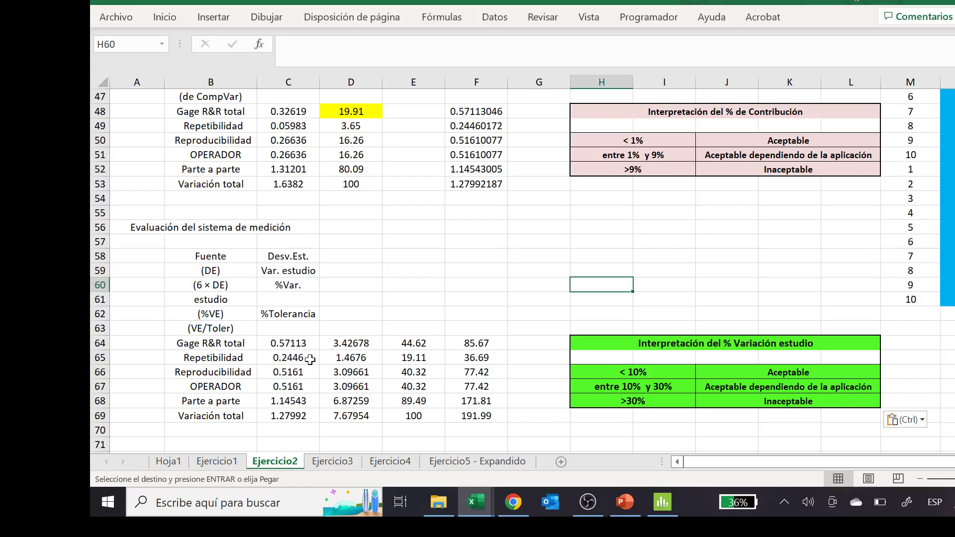
- Check the Evaluación del sistema de medición table in Minitab, and return to the Taller R&R CRUZADO workbook in Excel
click(650, 499)
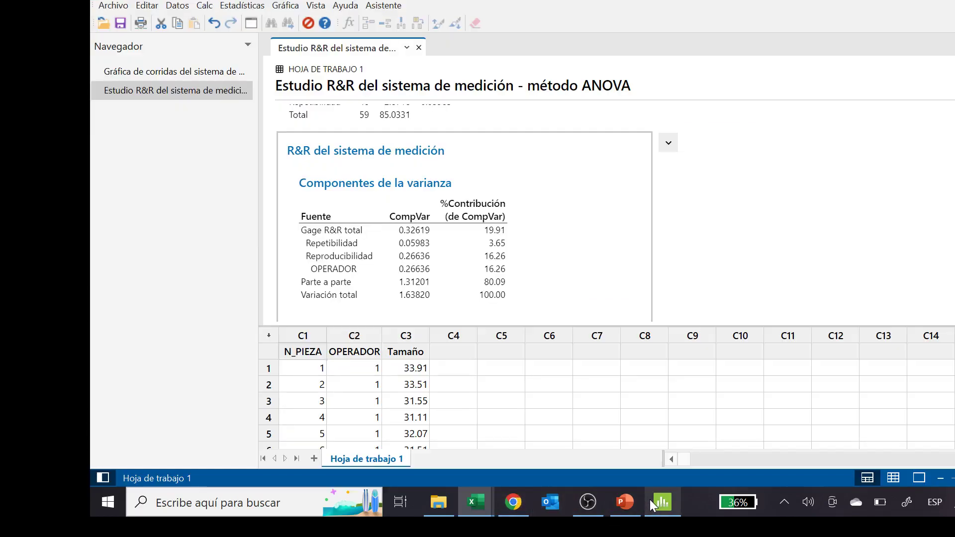
scroll(503, 268, down, 5)
scroll(504, 269, down, 3)
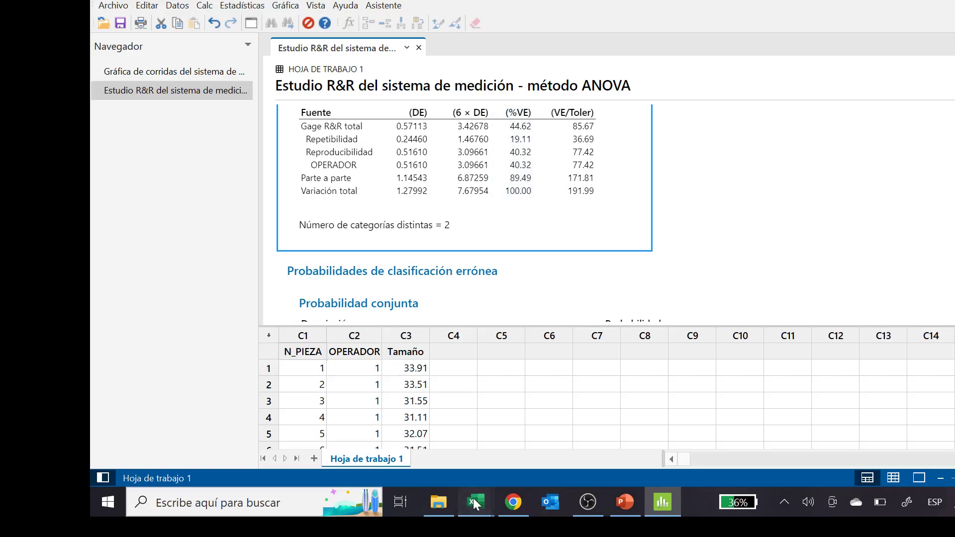
mouse_move(473, 497)
click(450, 464)
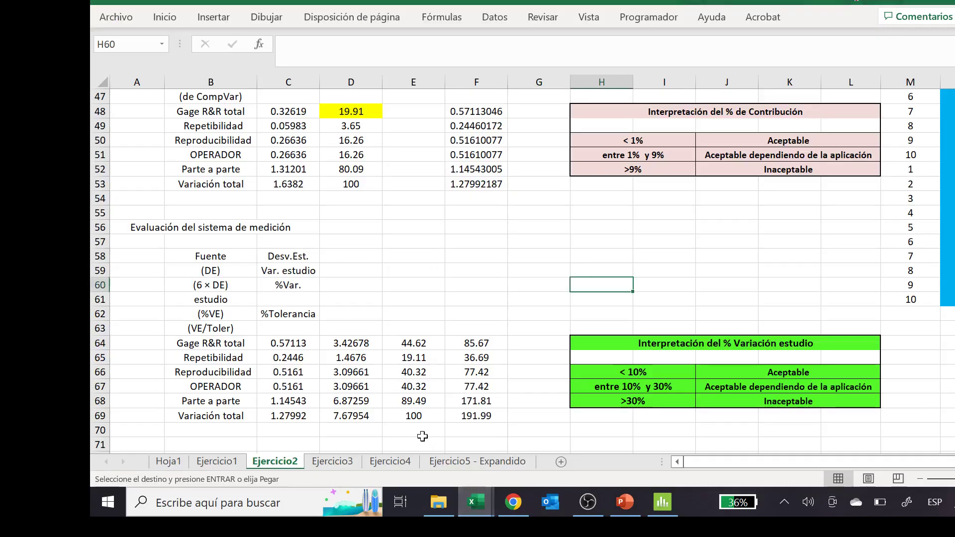
- Compare the Gage R&R total %Var. estudio value in E64 with the >30% criterion and highlight that cell in yellow
click(430, 344)
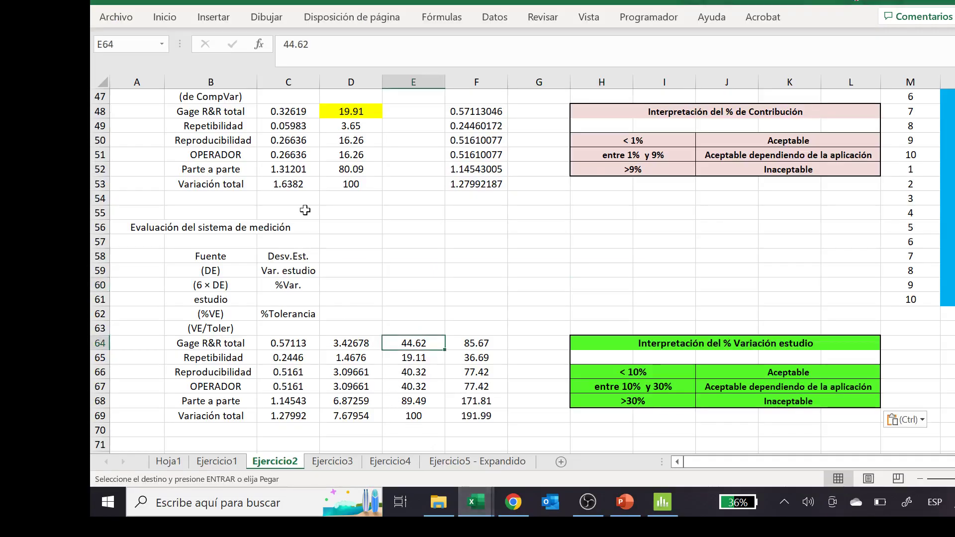
click(215, 17)
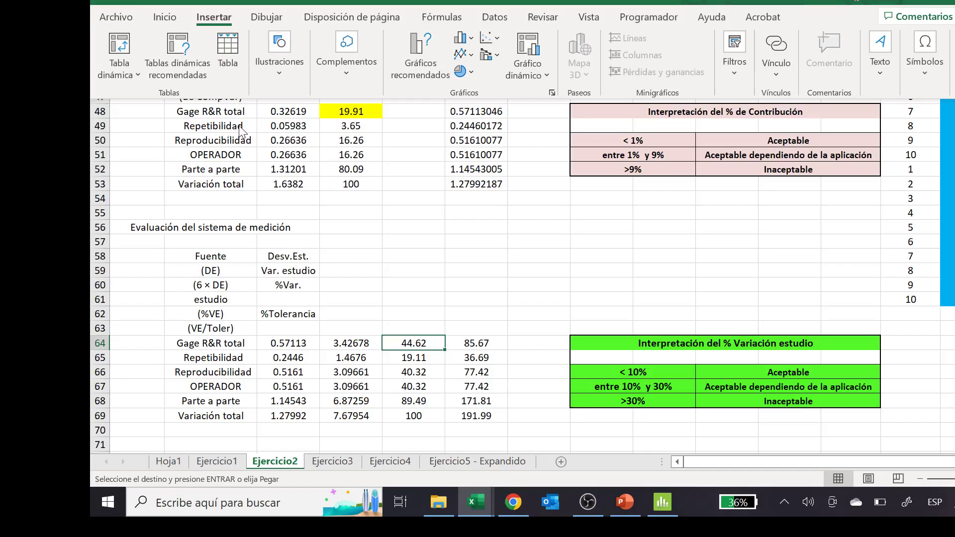
click(174, 21)
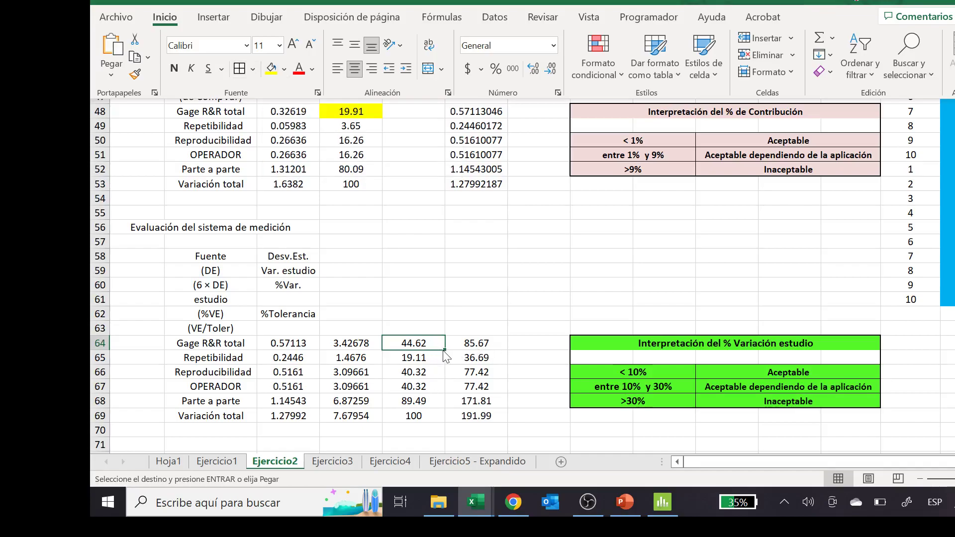
key(ctrl+v)
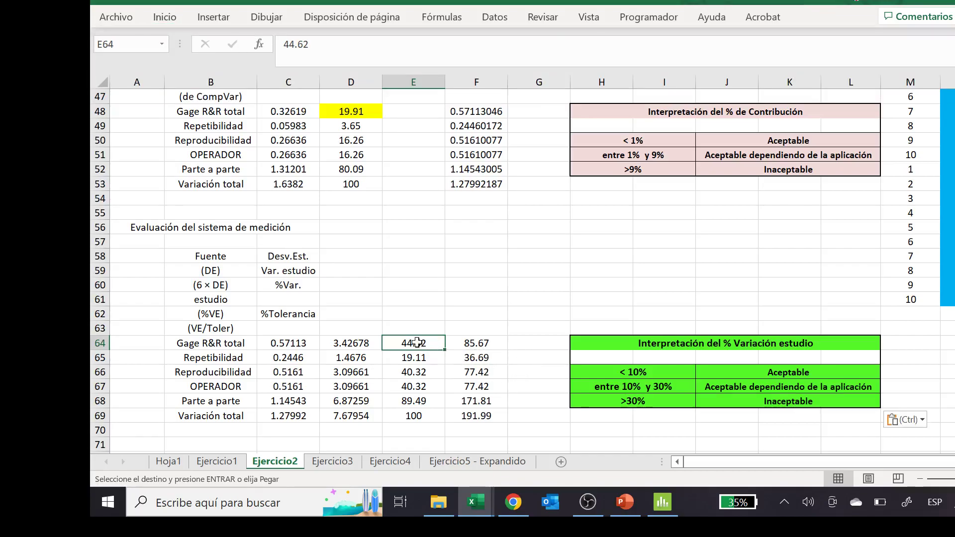
click(638, 398)
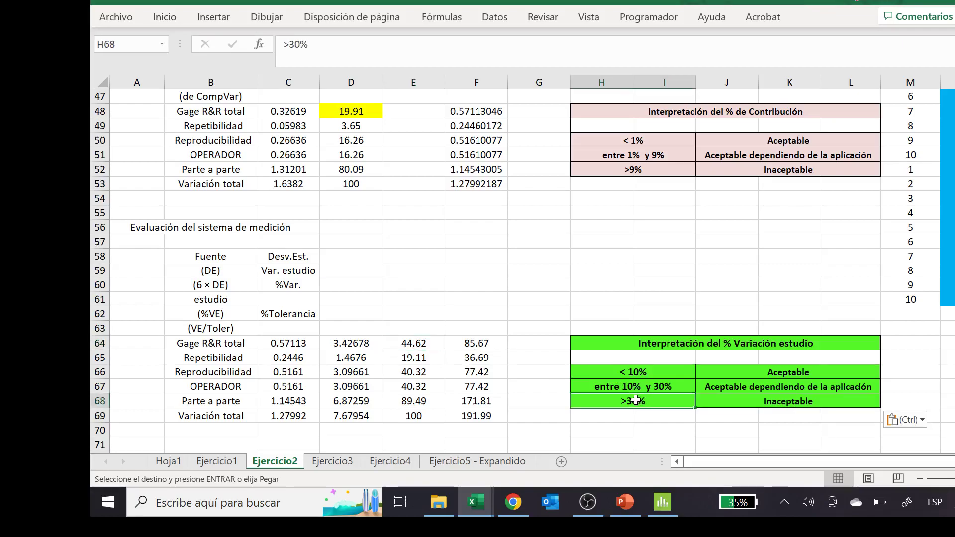
click(423, 338)
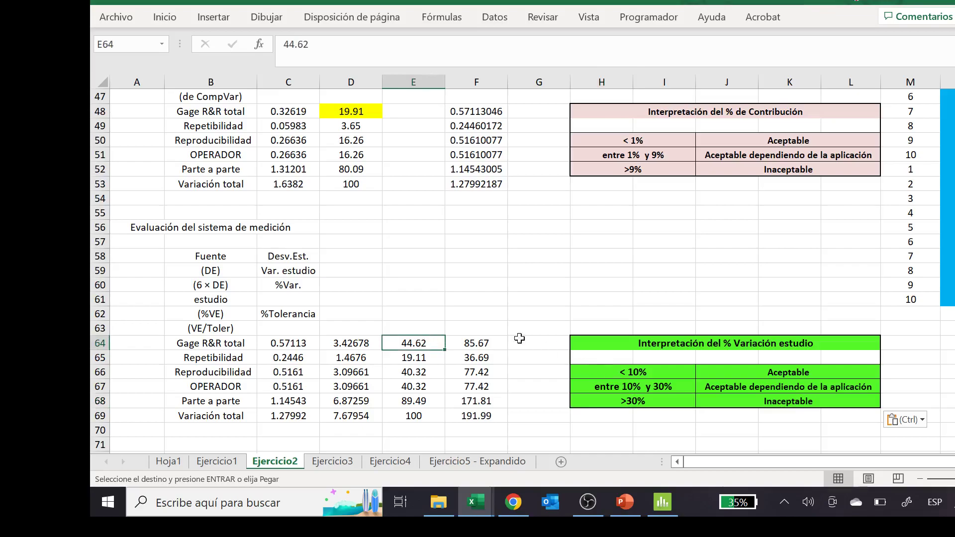
click(221, 18)
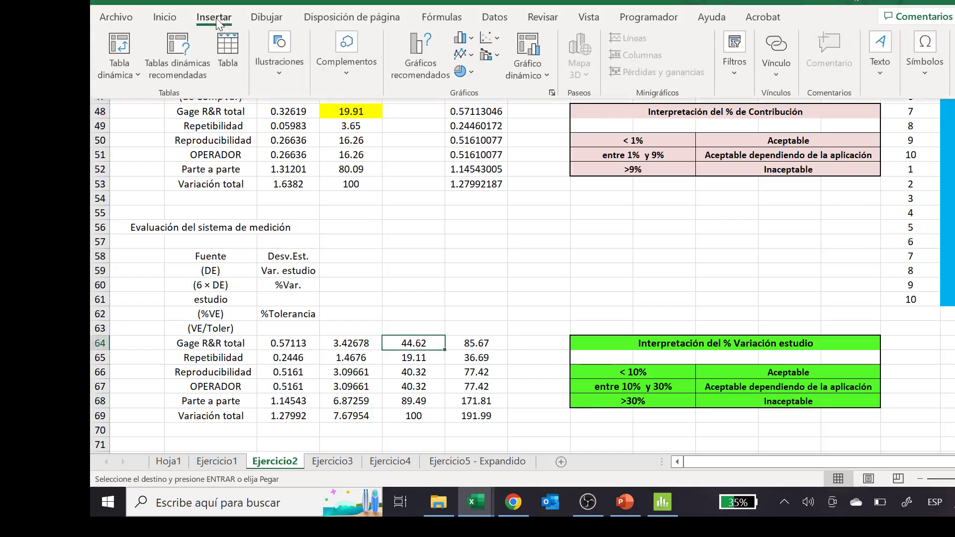
click(166, 17)
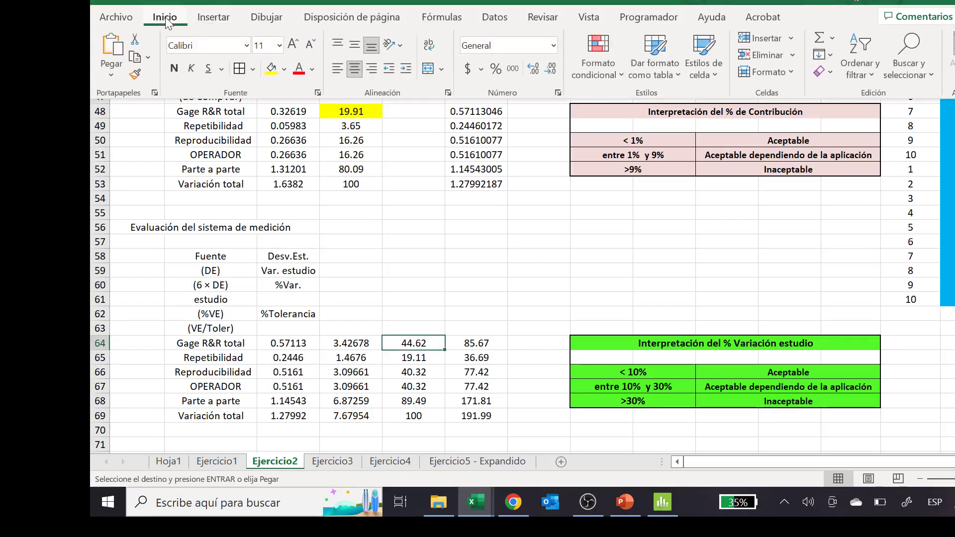
click(271, 69)
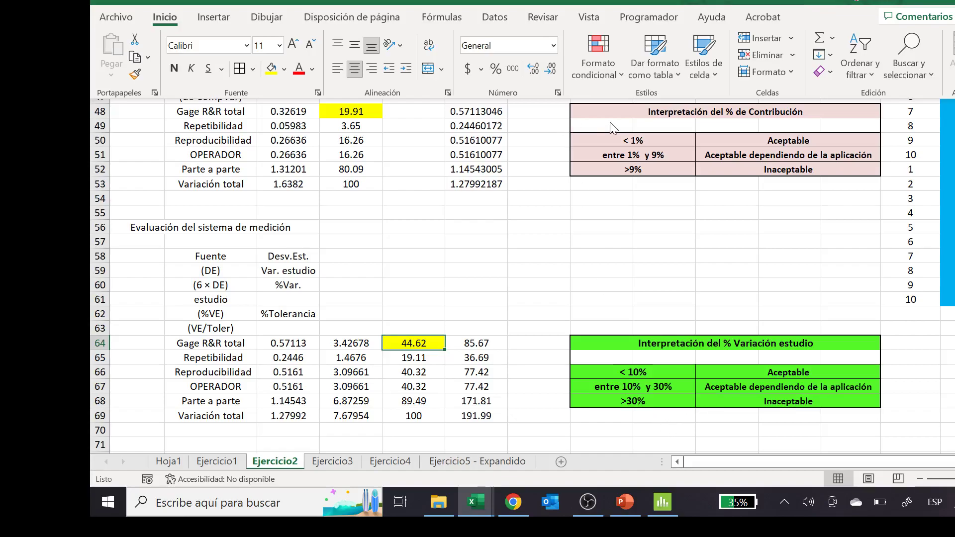
- Review the highlighted values, examine %Tolerancia and Número de categorías distintas in Minitab, and return to the Taller R&R CRUZADO workbook in Excel
scroll(445, 182, up, 1)
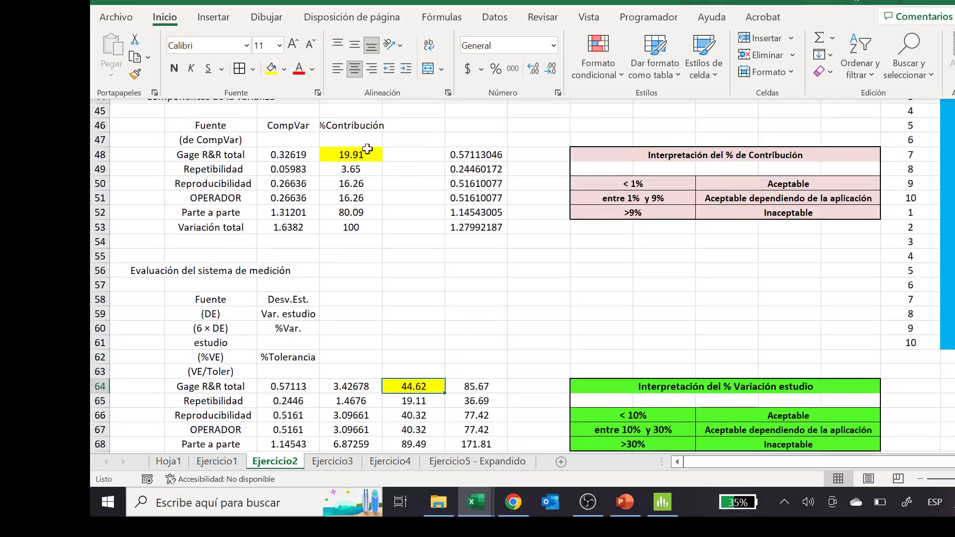
scroll(400, 258, down, 1)
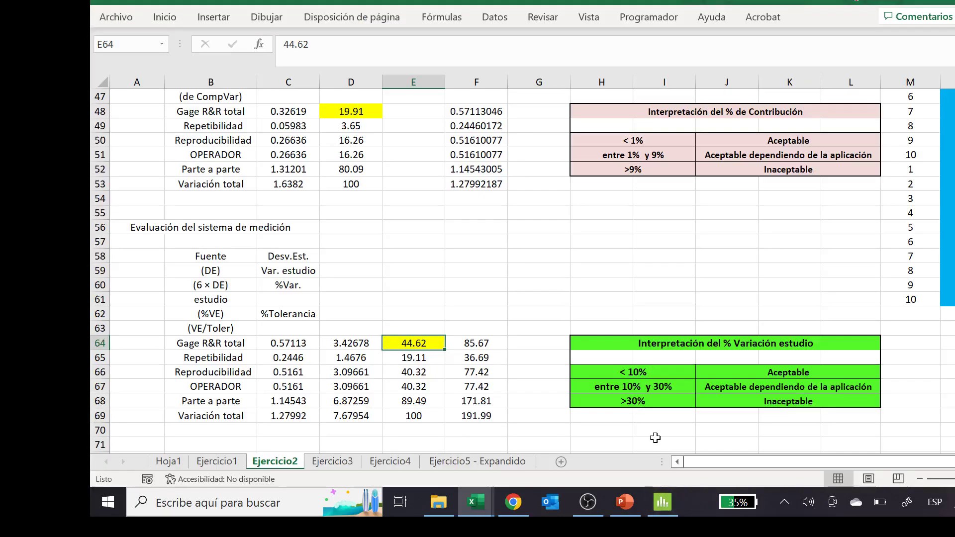
click(663, 498)
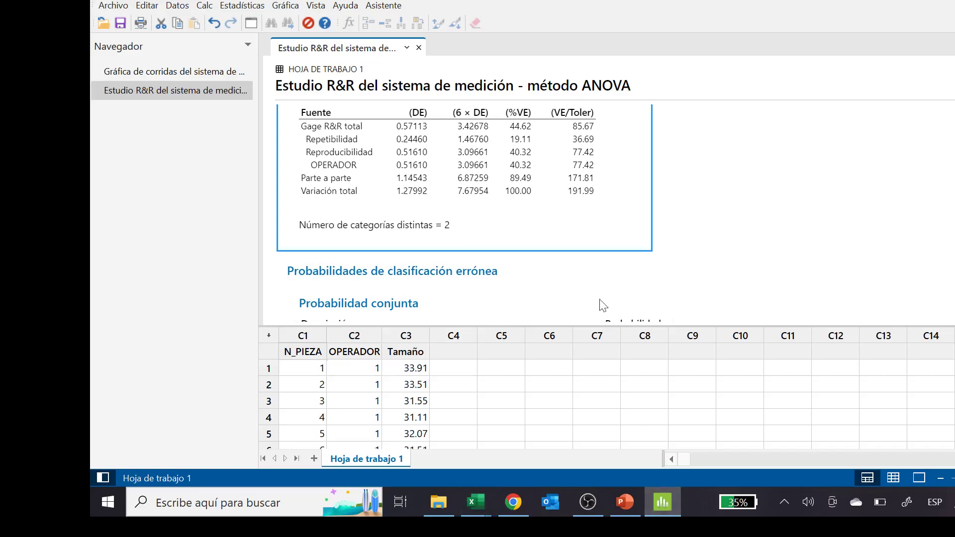
scroll(607, 195, up, 2)
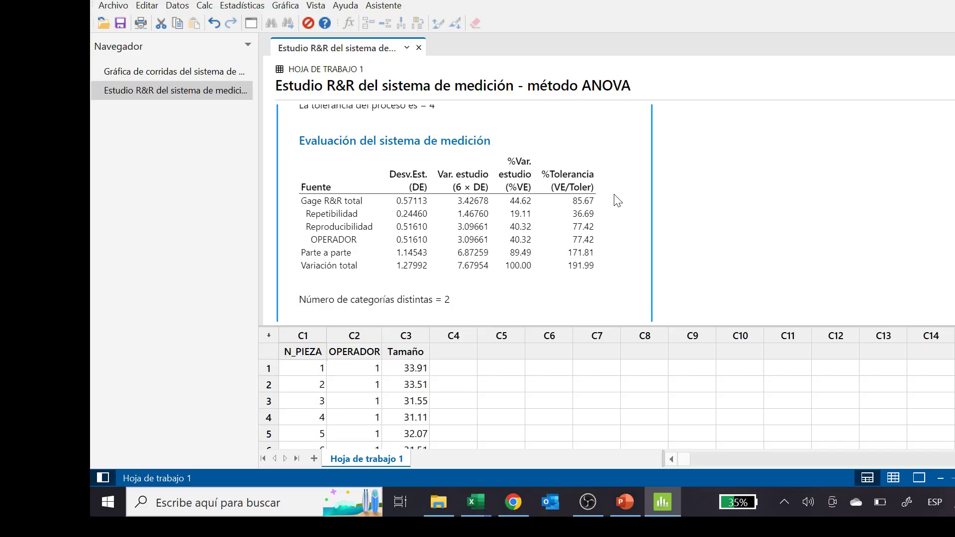
scroll(617, 200, down, 3)
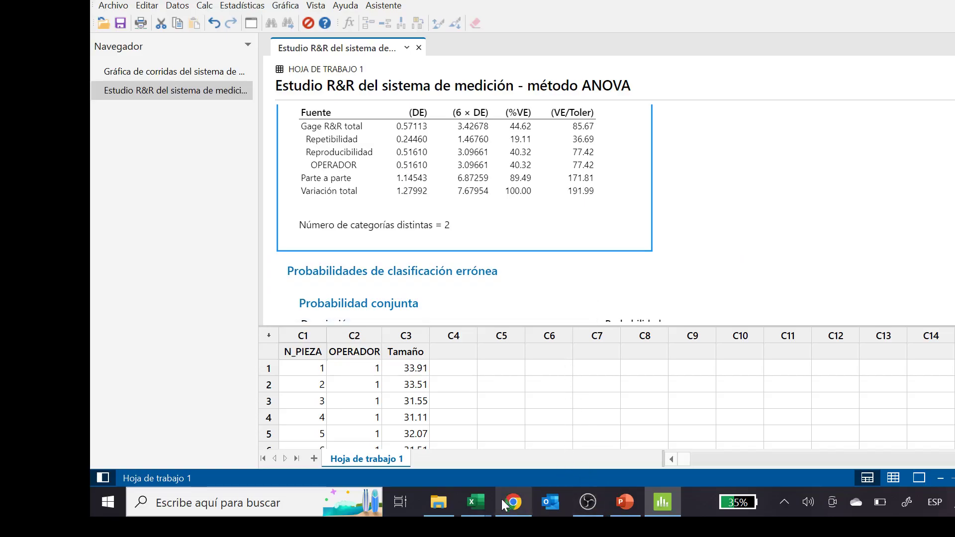
mouse_move(488, 502)
mouse_move(440, 445)
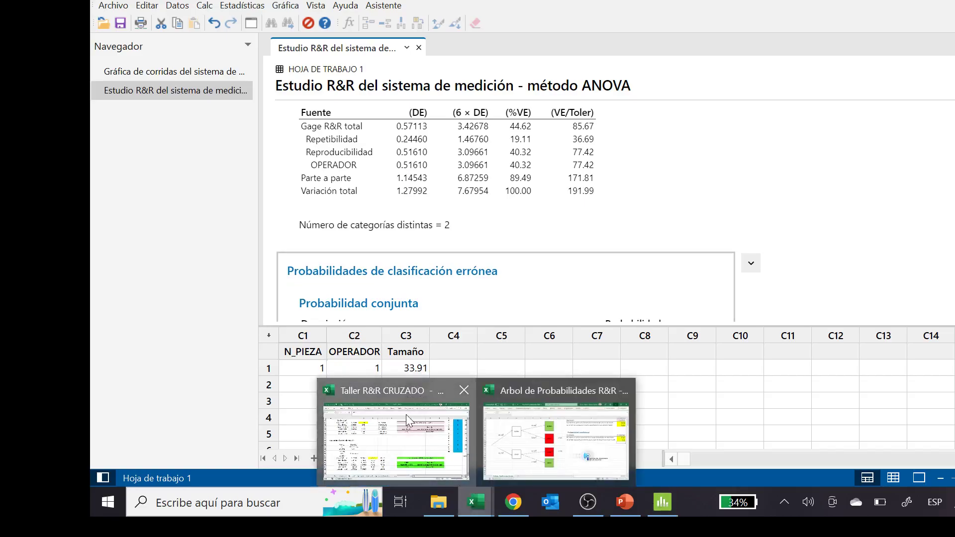
click(406, 414)
click(476, 298)
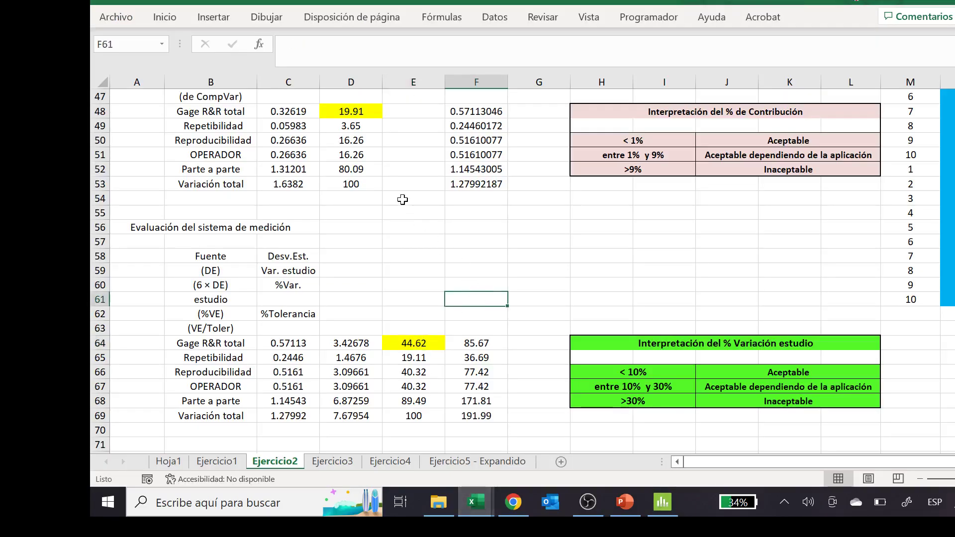
- Recheck the highlighted Gage R&R total values, examine %Tolerancia in Minitab's Evaluación del sistema de medición table, and return to the Ejercicio2 sheet in Excel
click(360, 111)
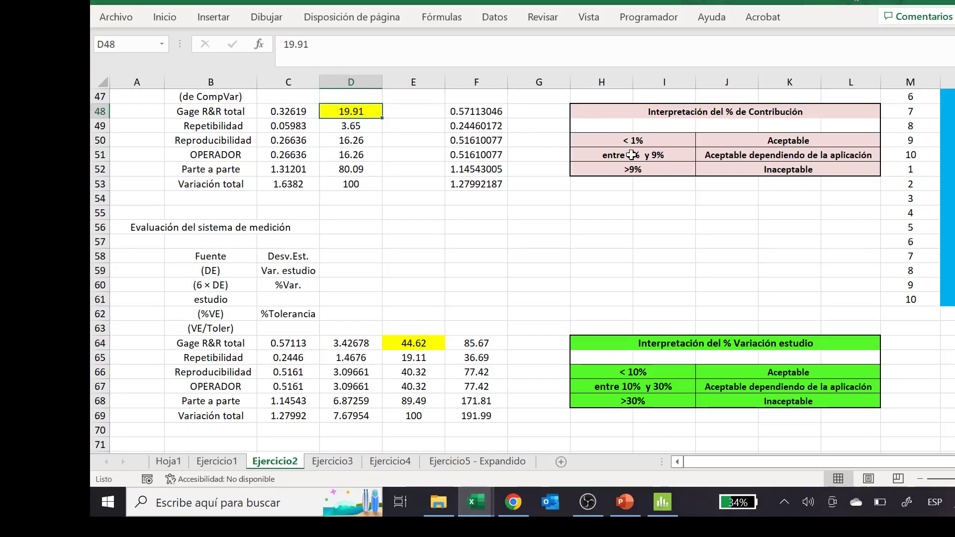
click(411, 343)
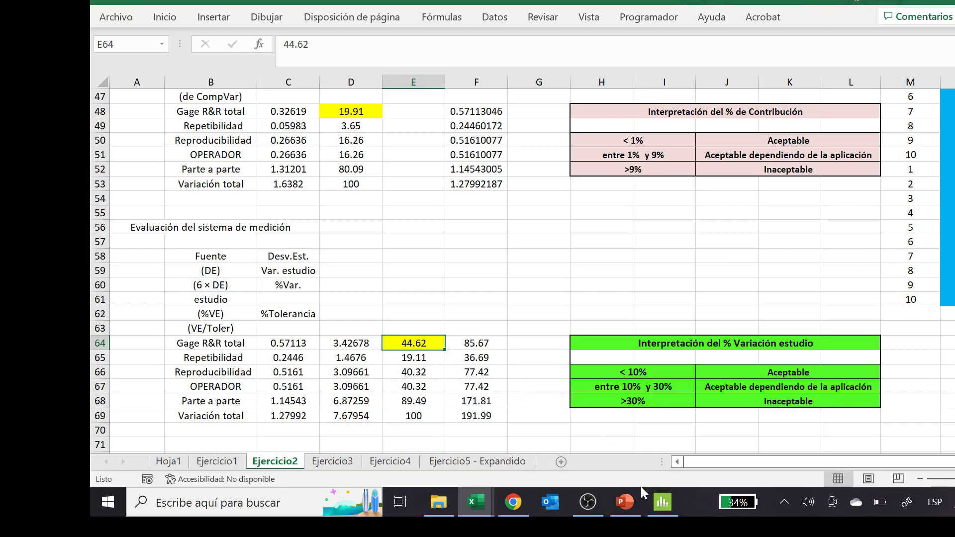
mouse_move(667, 496)
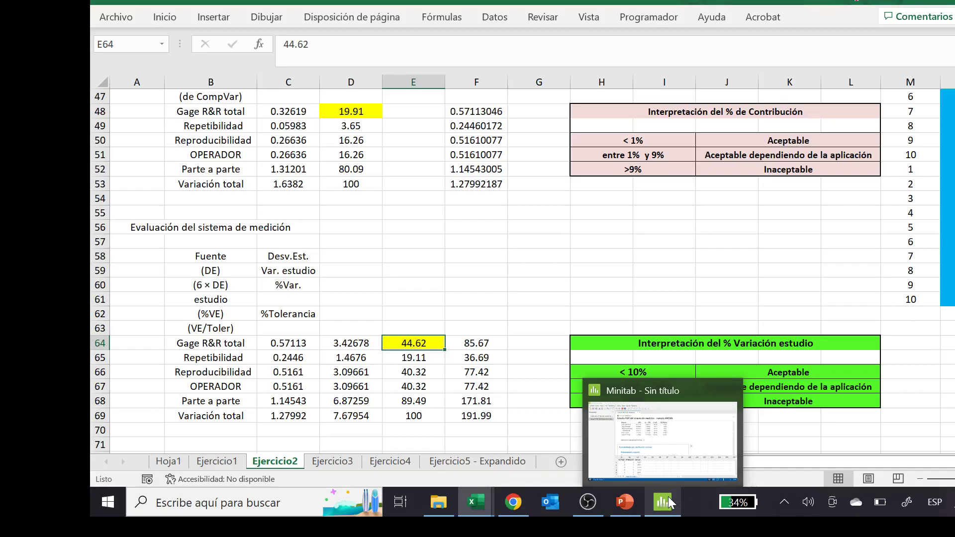
click(667, 497)
scroll(636, 239, down, 3)
scroll(635, 238, down, 2)
scroll(633, 239, up, 10)
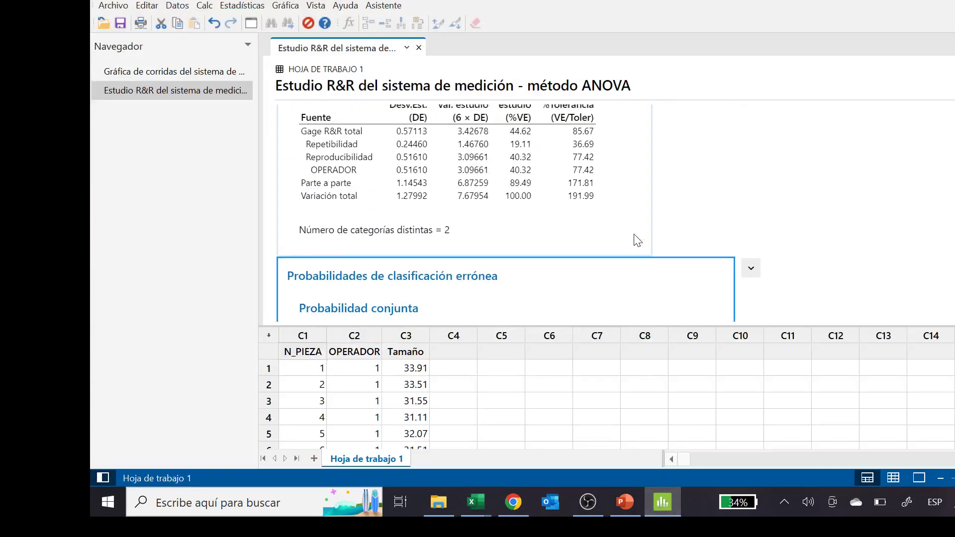
click(581, 215)
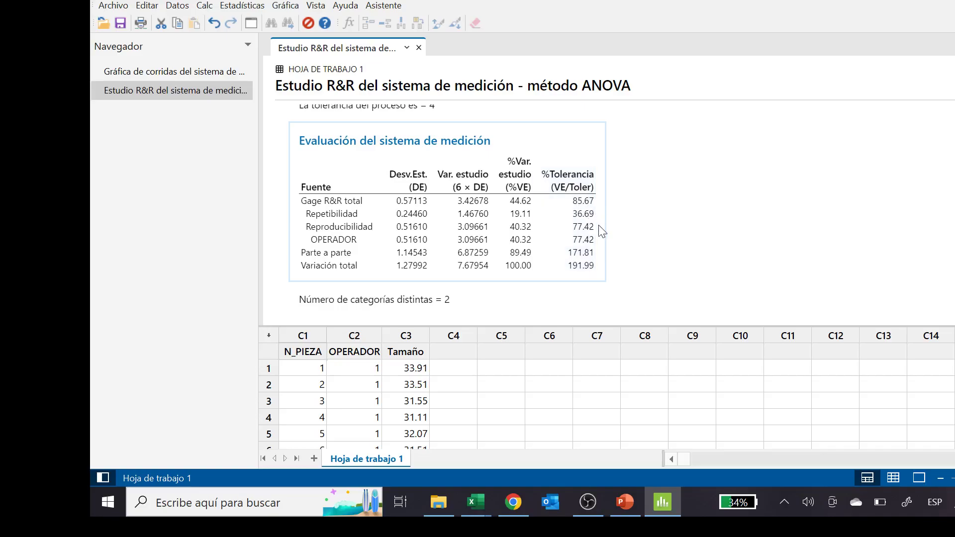
mouse_move(577, 505)
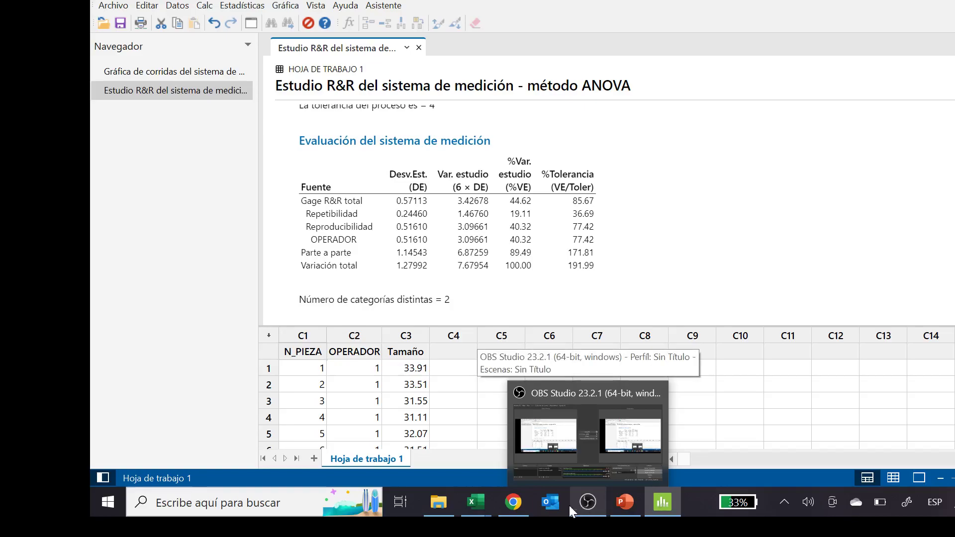
mouse_move(485, 500)
click(427, 438)
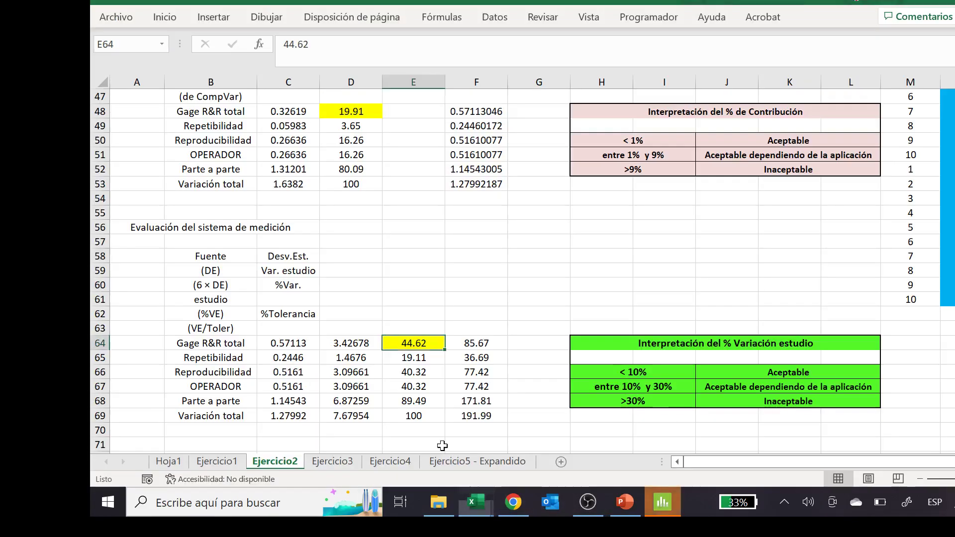
- Copy the Interpretación del Indice Precisión/Tolerancia table from B35:F40 and paste it at H71, below the Interpretación del % Variación estudio table
scroll(500, 227, up, 3)
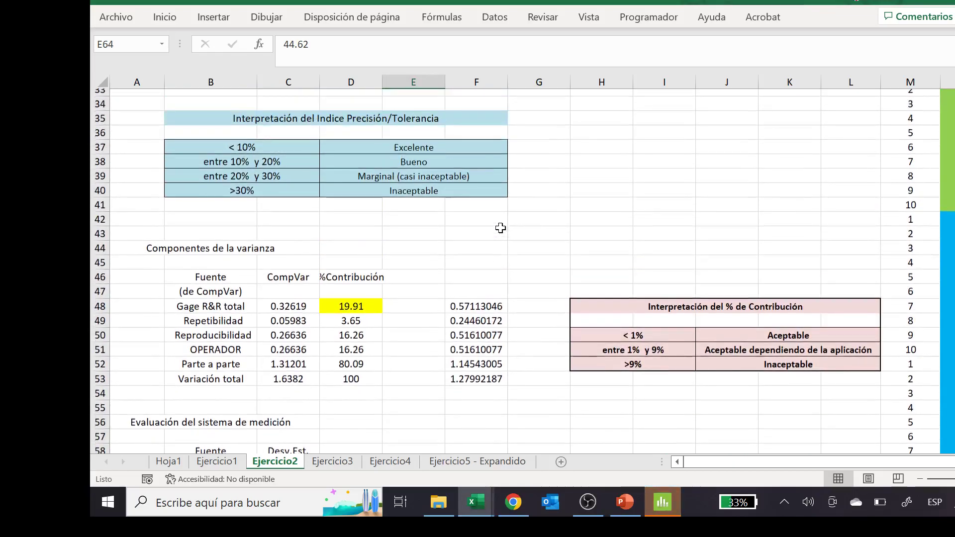
drag(224, 140, 253, 207)
right_click(253, 208)
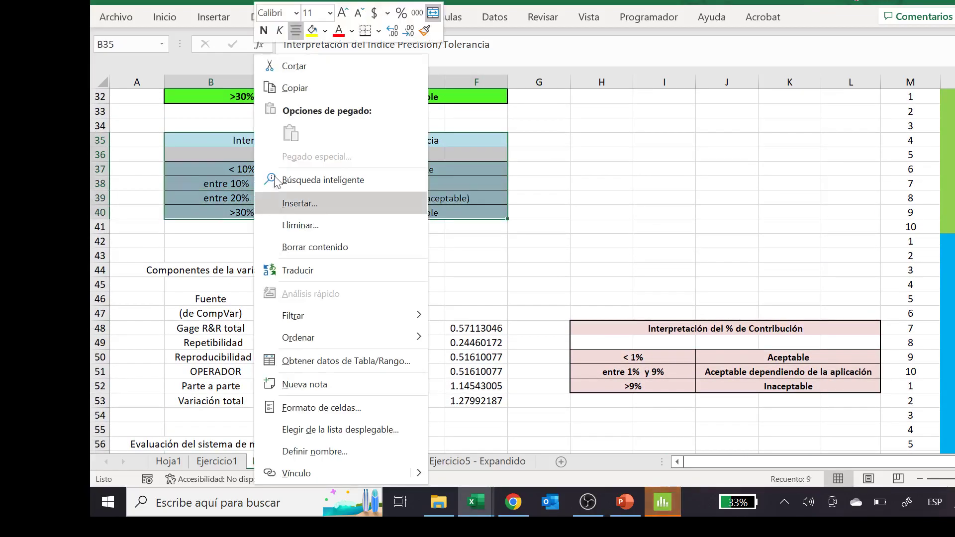
click(312, 91)
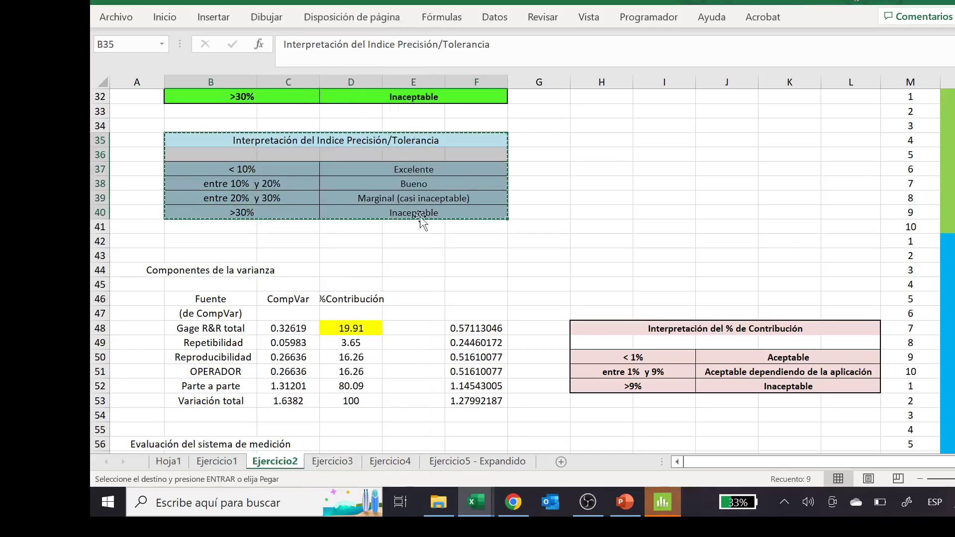
scroll(504, 343, down, 5)
scroll(504, 343, down, 2)
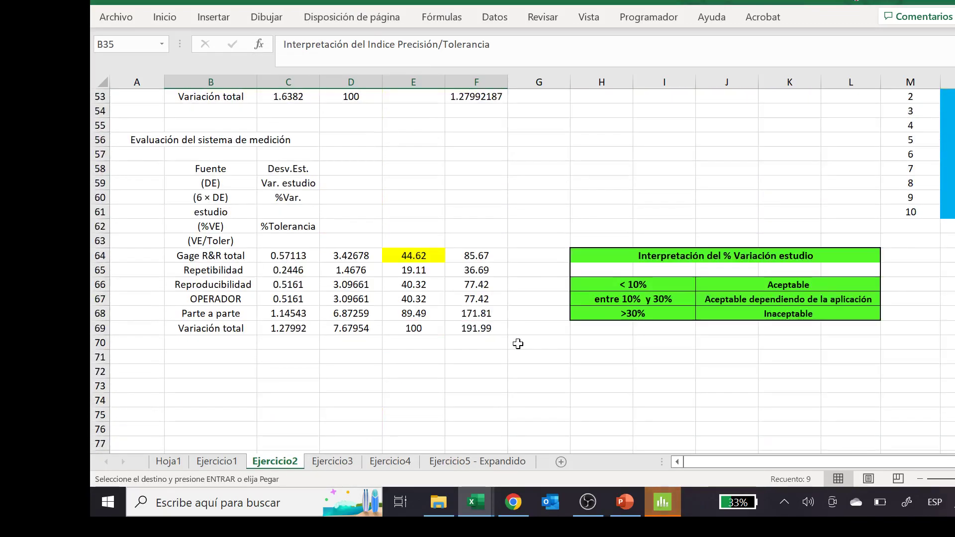
click(592, 357)
right_click(592, 357)
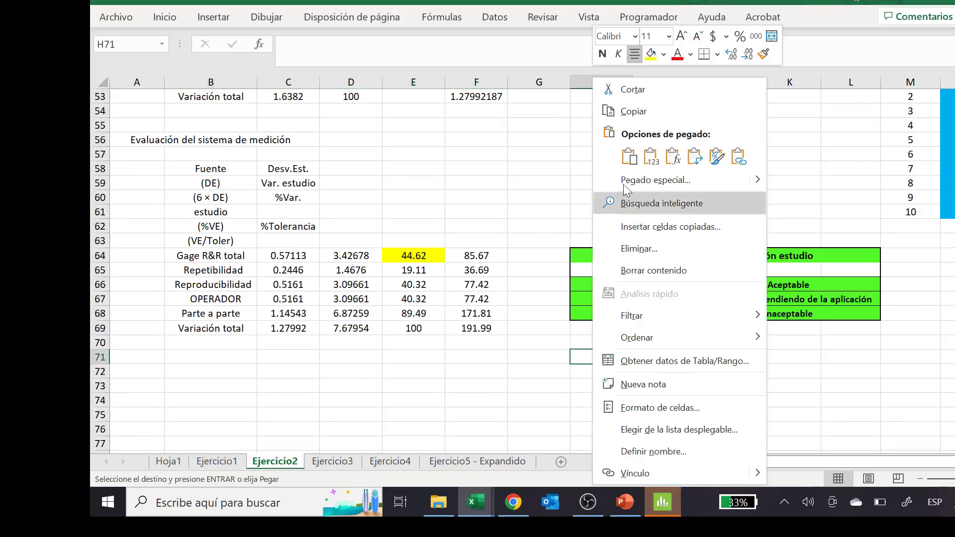
click(627, 157)
- Highlight the Gage R&R total %Tolerancia value in F64 in yellow
click(485, 254)
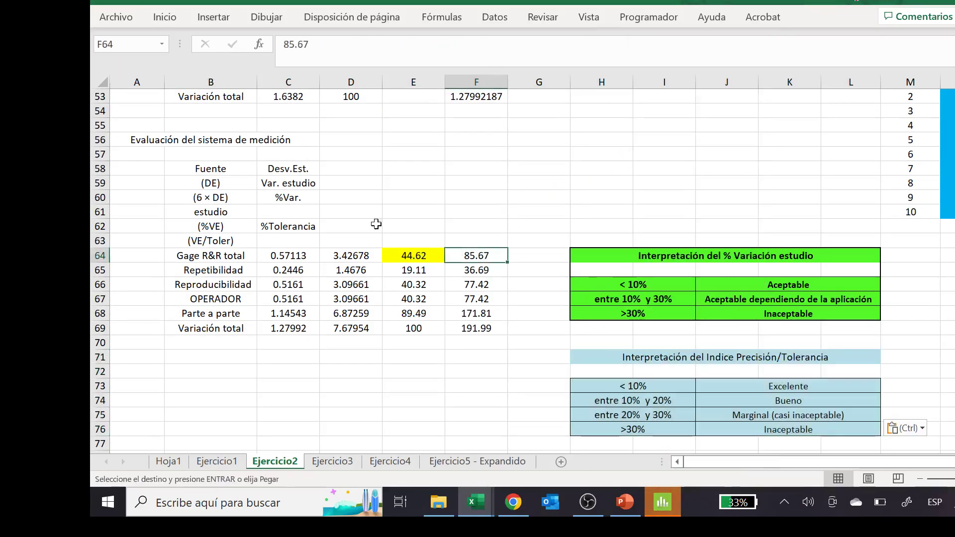
click(170, 23)
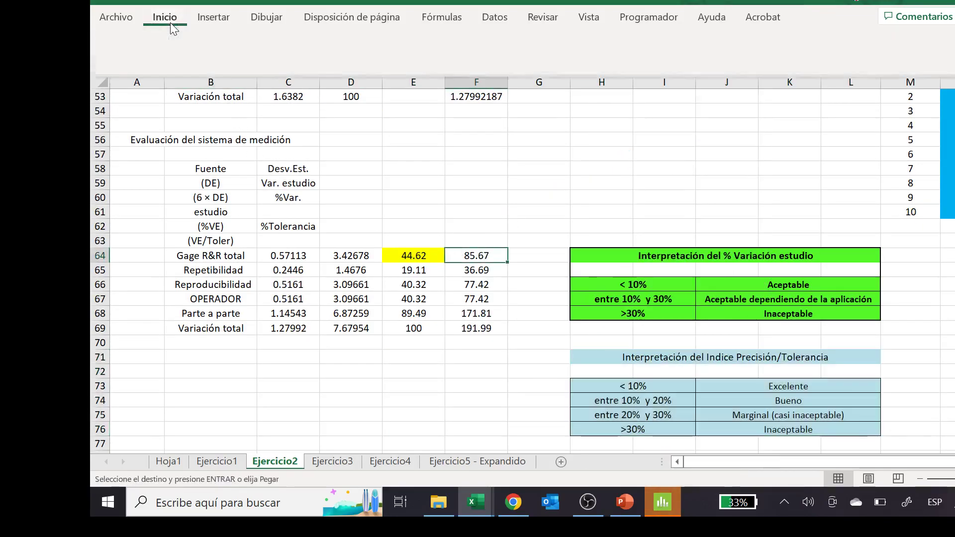
click(268, 69)
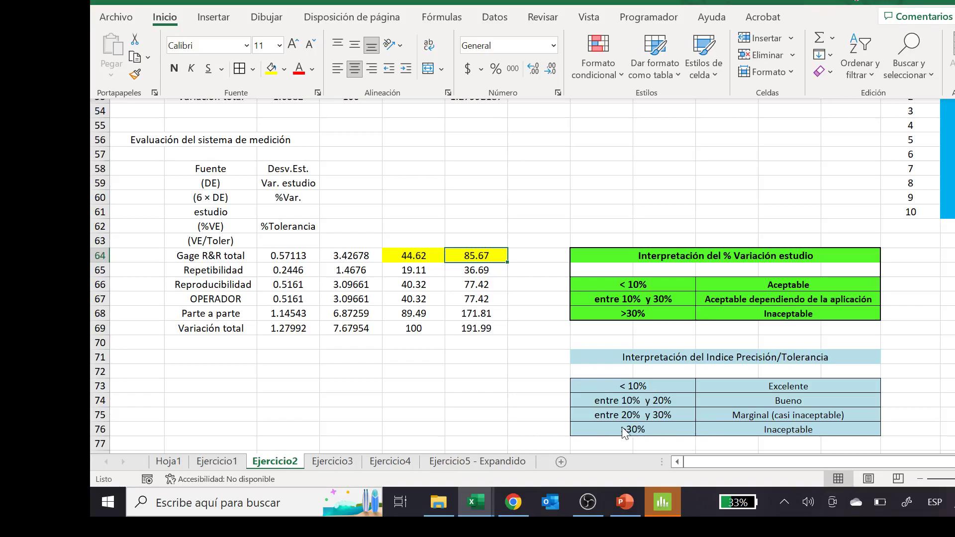
key(Escape)
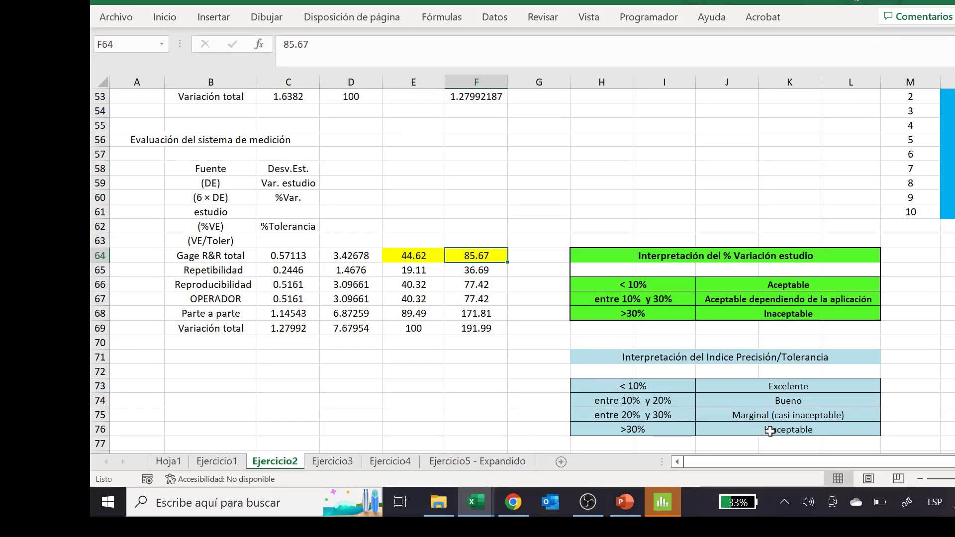
- Compare the Gage R&R total %Tolerancia value in F64 with the Indice Precisión/Tolerancia criteria, including the "entre 10% y 20%" Bueno row
click(608, 400)
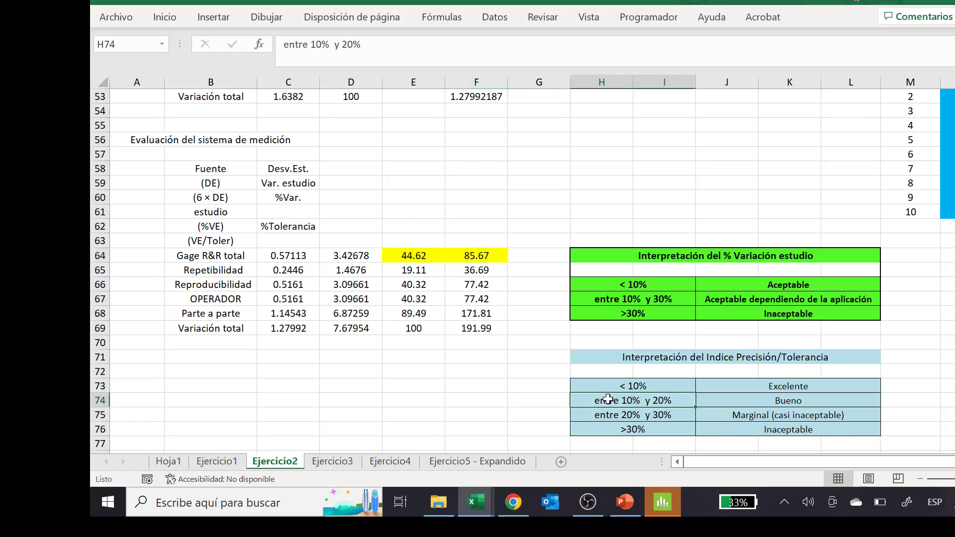
drag(608, 399, 782, 401)
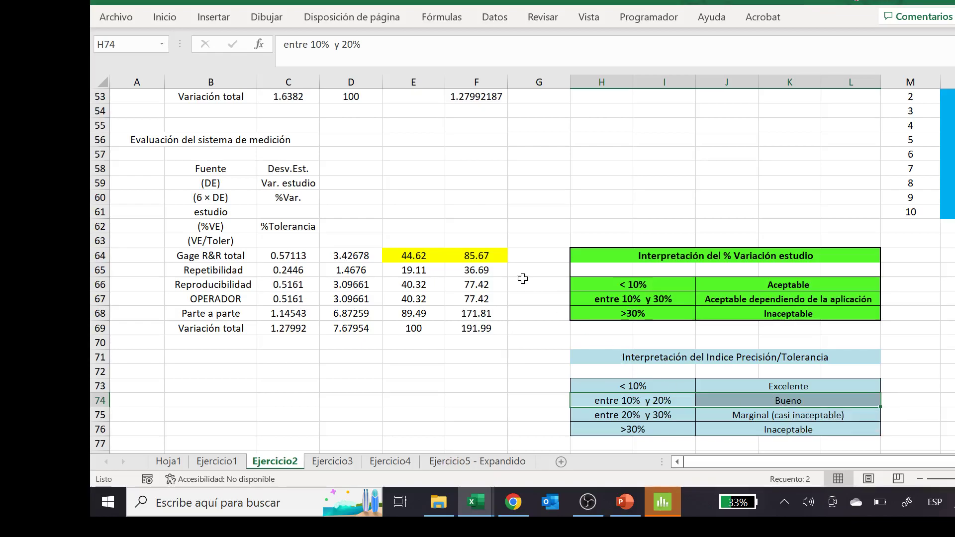
click(459, 254)
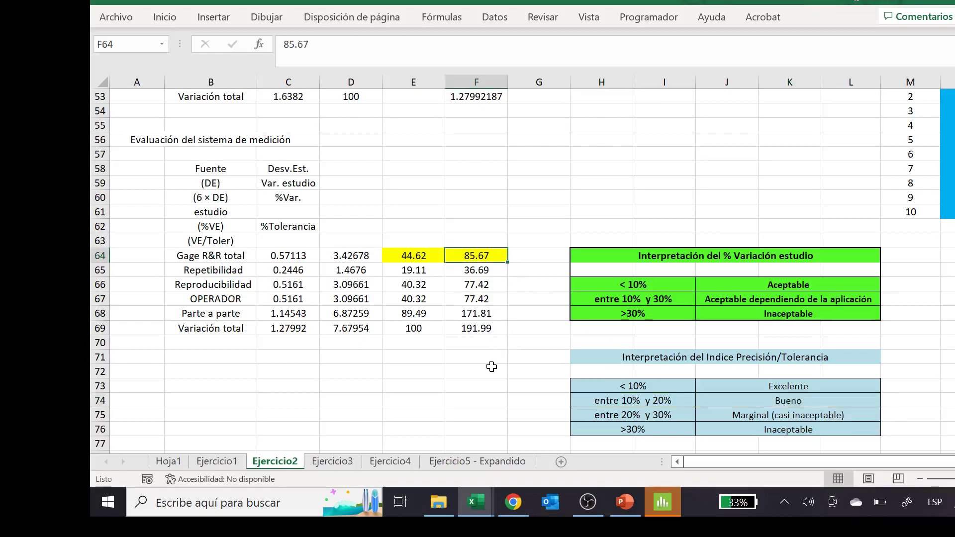
click(469, 370)
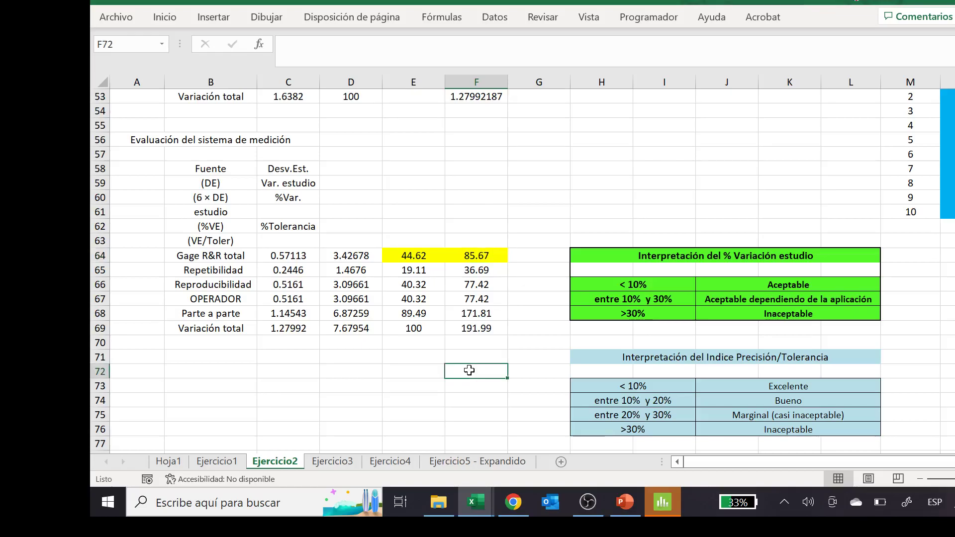
text(+)
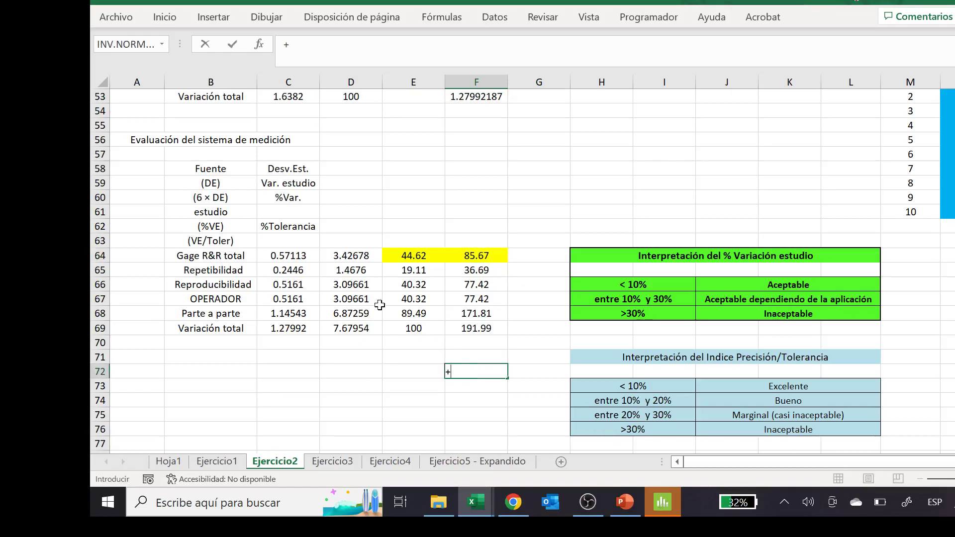
key(Escape)
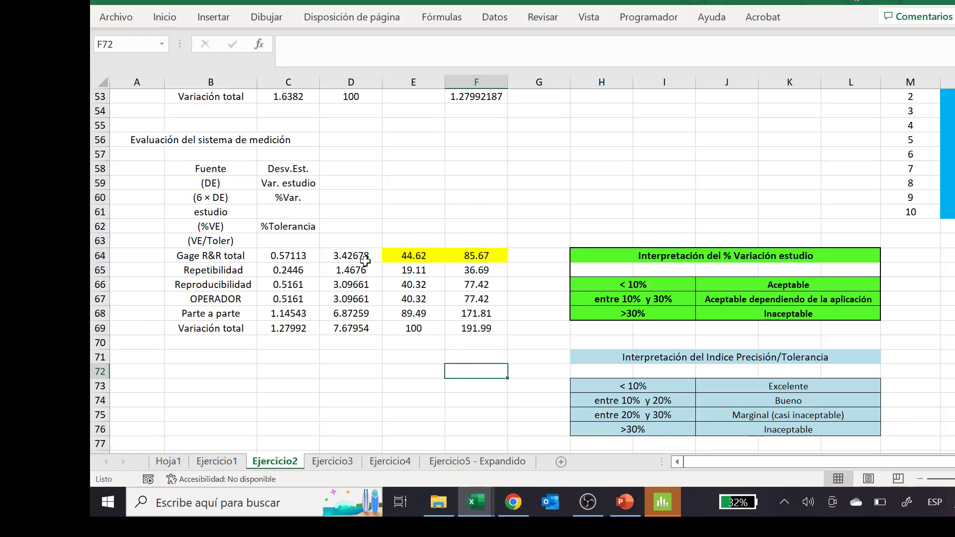
- Calculate the Gage R&R total study variation in D63 as C64*6, and check the formula against the value in D64
click(365, 260)
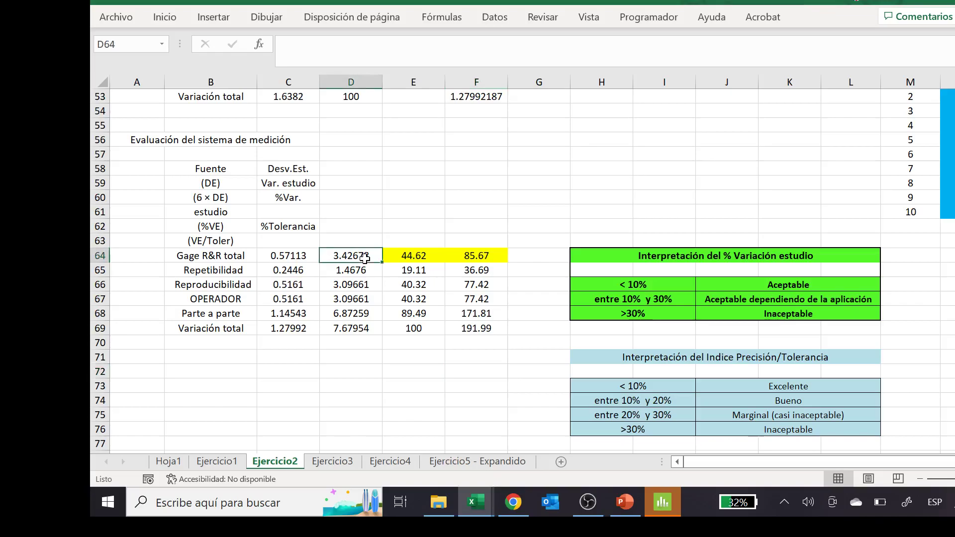
click(281, 257)
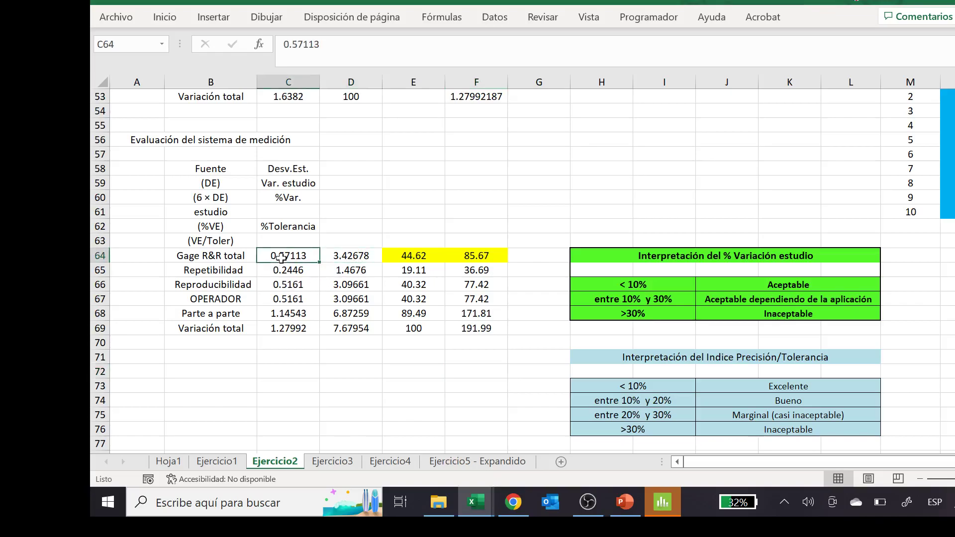
click(340, 253)
click(354, 242)
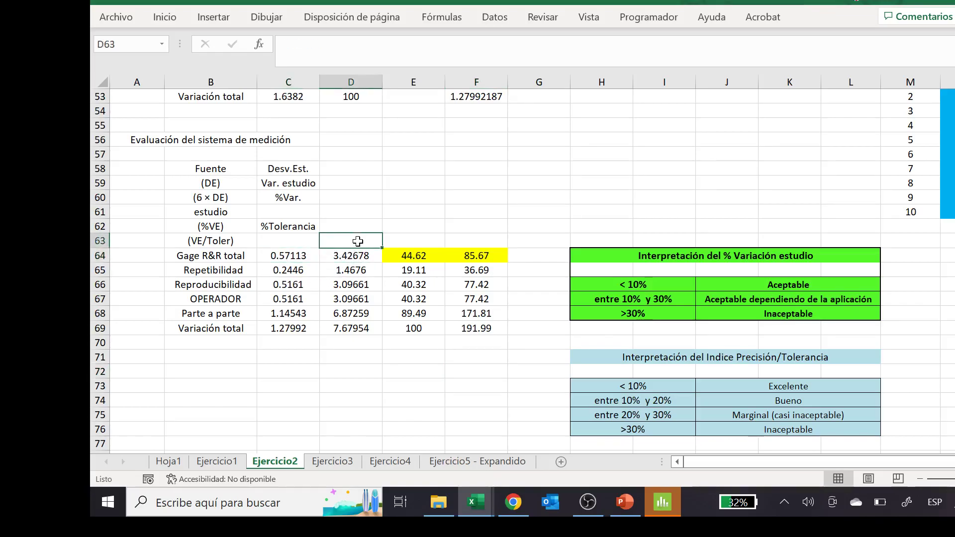
text(+)
key(Down)
key(Left)
text(*)
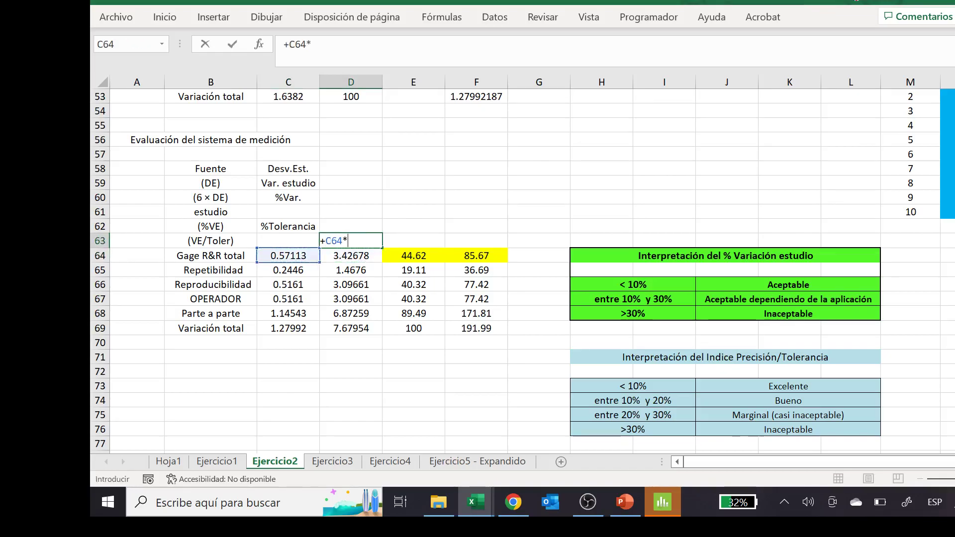
text(6)
key(Return)
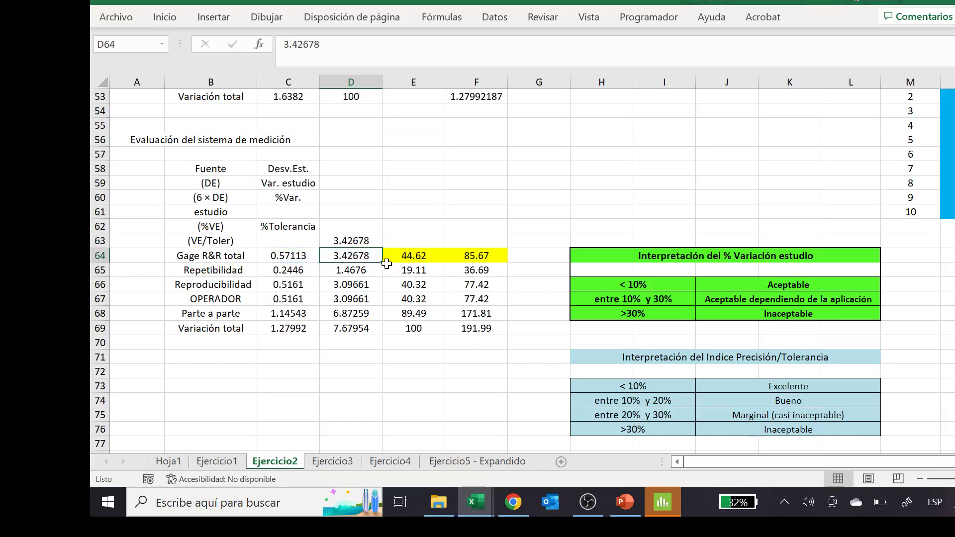
double_click(366, 241)
key(Escape)
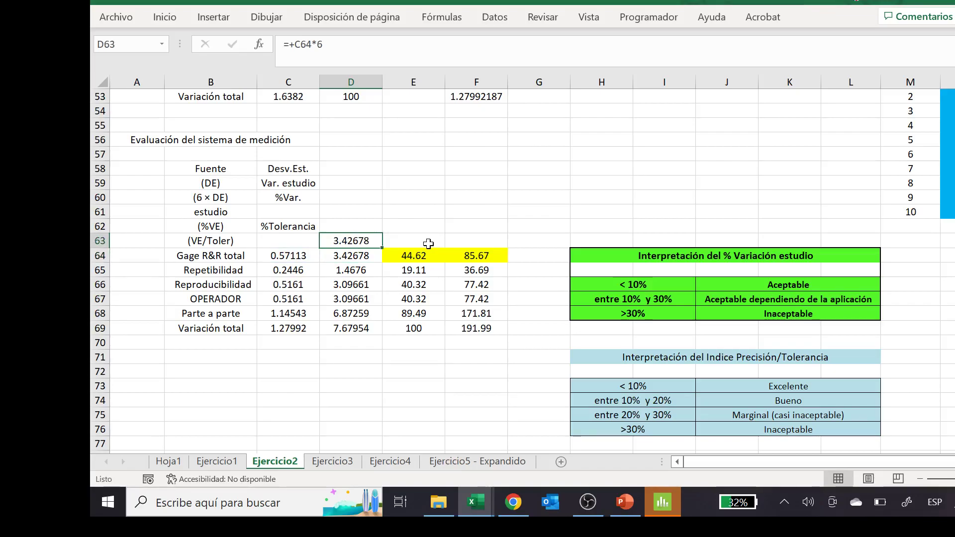
- Calculate the process tolerance in E63 by subtracting the LIE in D18 from the LSE in D17
click(429, 244)
text(+)
key(Up)
key(Up)
key(Up)
key(Up)
key(Up)
key(Up)
key(Up)
key(Up)
key(Up)
key(Up)
key(Up)
key(Up)
key(Up)
key(Up)
key(Up)
key(Up)
key(Up)
key(Up)
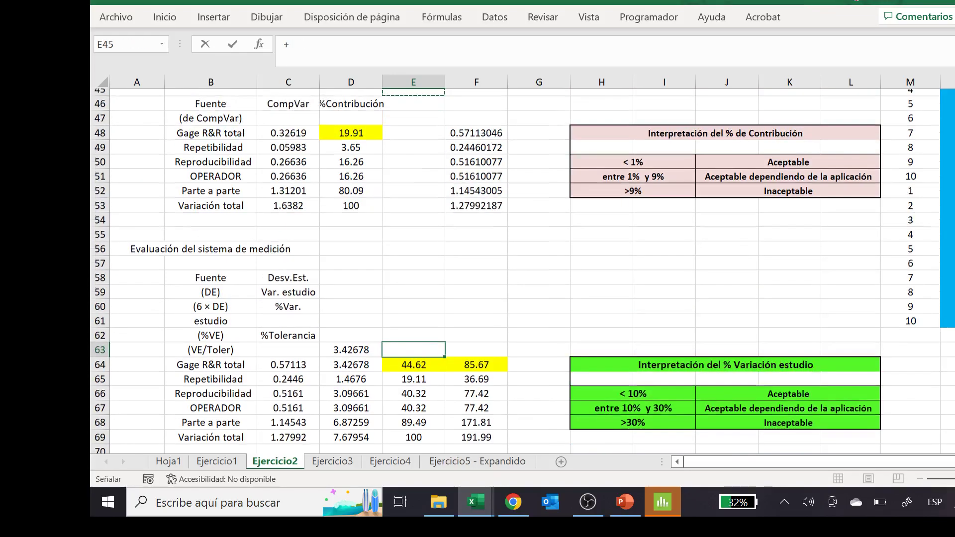
key(Up)
key(Up)
key(Up)
key(Up)
key(Up)
key(Up)
key(Up)
key(Up)
key(Up)
key(Up)
key(Up)
key(Up)
key(Up)
key(Up)
key(Up)
key(Up)
key(Up)
key(Up)
key(Up)
key(Up)
key(Up)
key(Up)
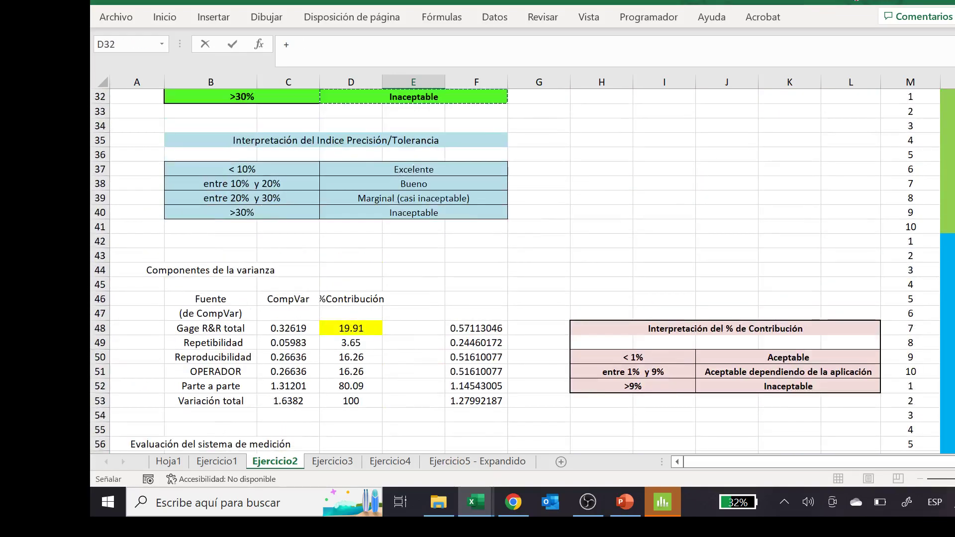
key(Up)
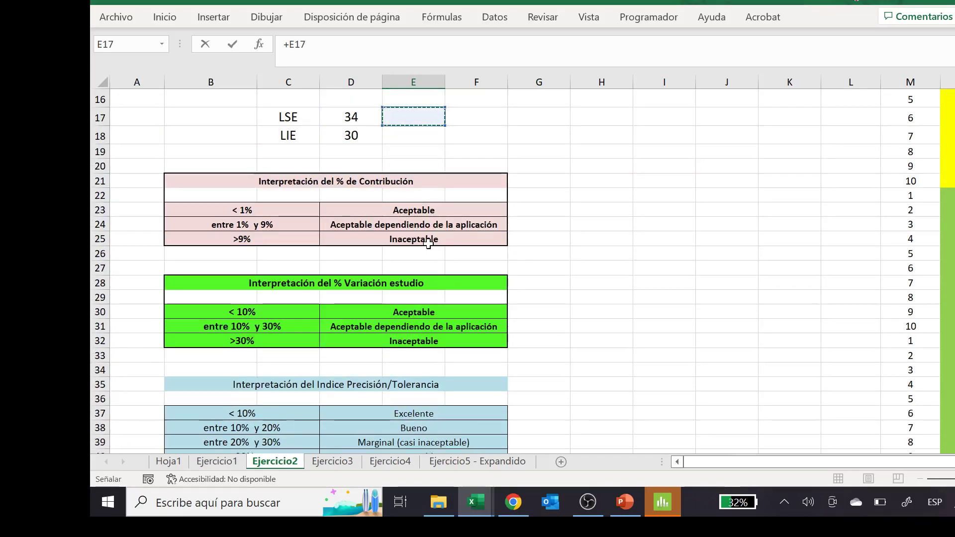
key(Left)
text(-)
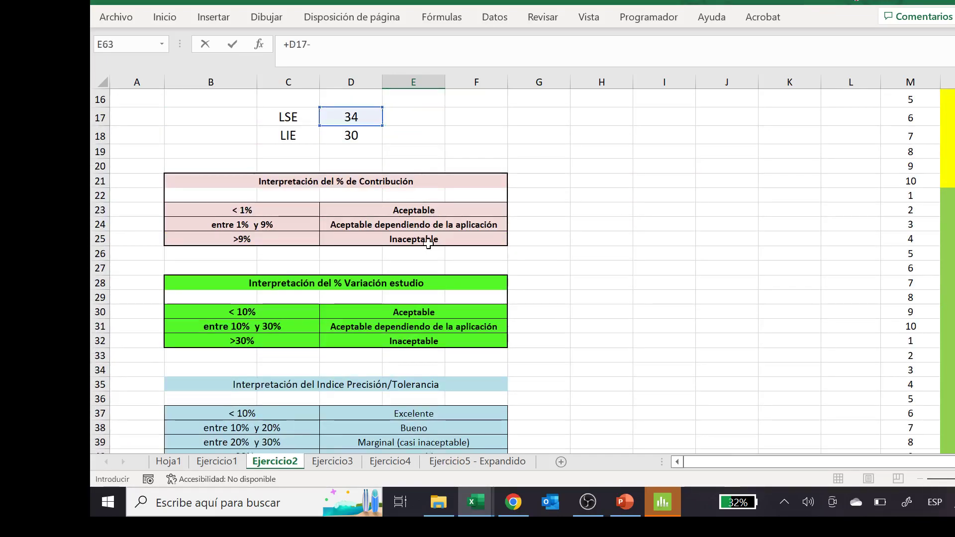
click(358, 136)
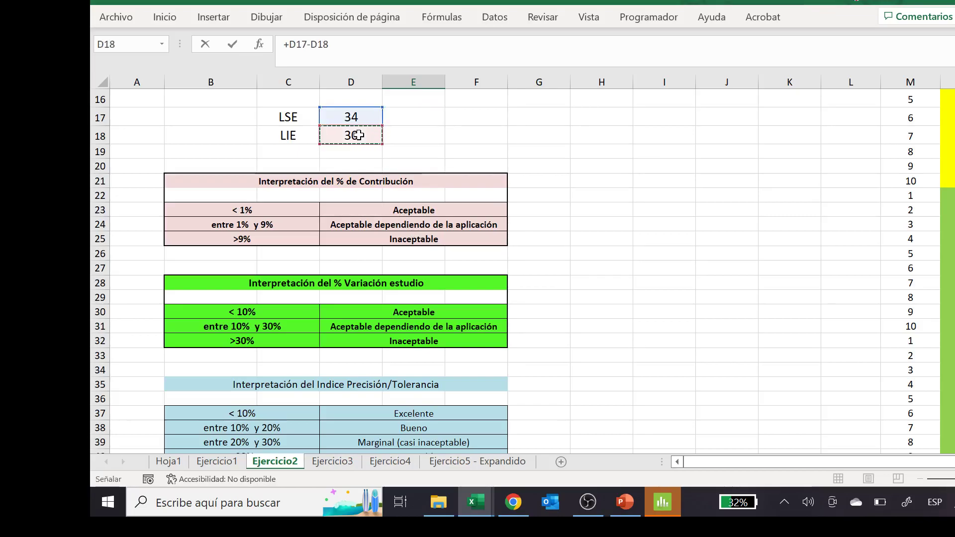
key(Return)
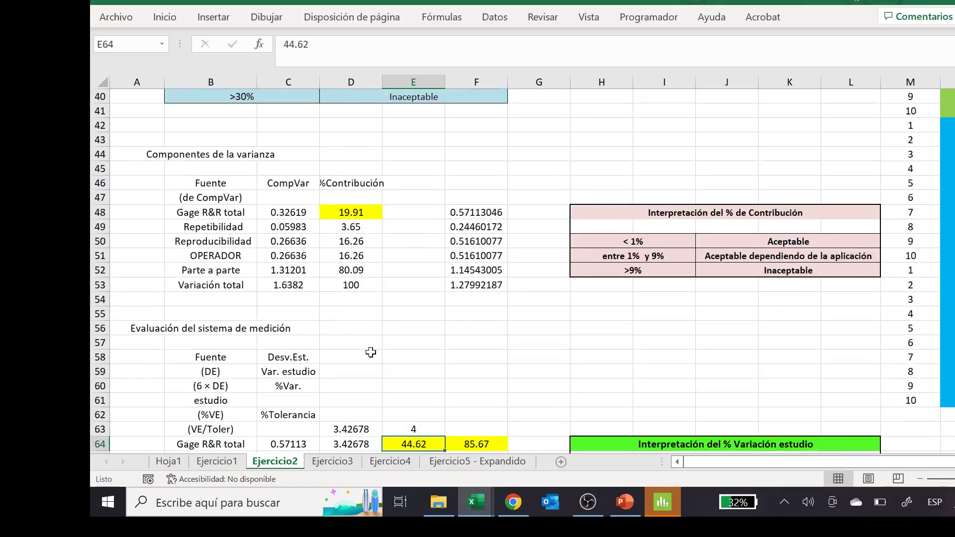
- Calculate the Gage R&R total precision/tolerance ratio in F63 as D63/E63
scroll(398, 366, down, 1)
click(485, 386)
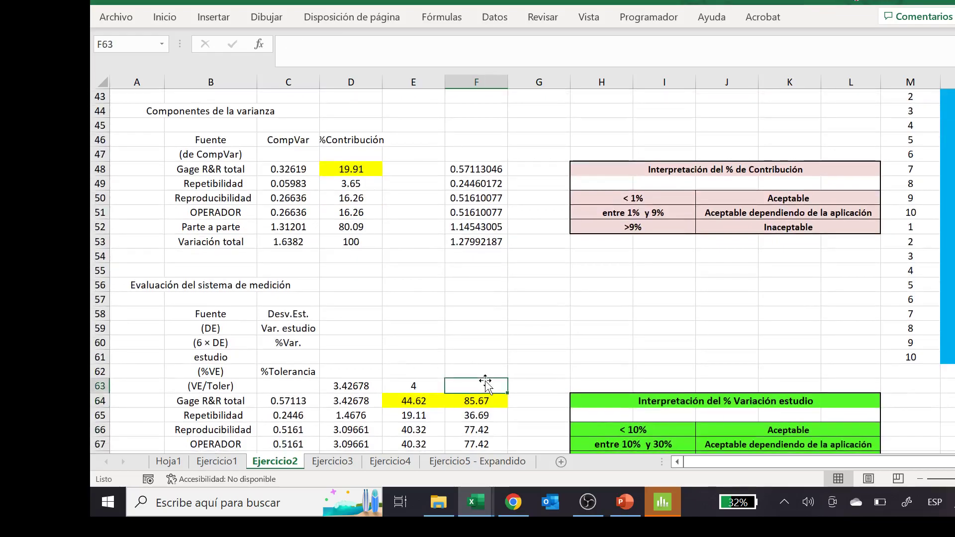
text(+)
key(Left)
key(Left)
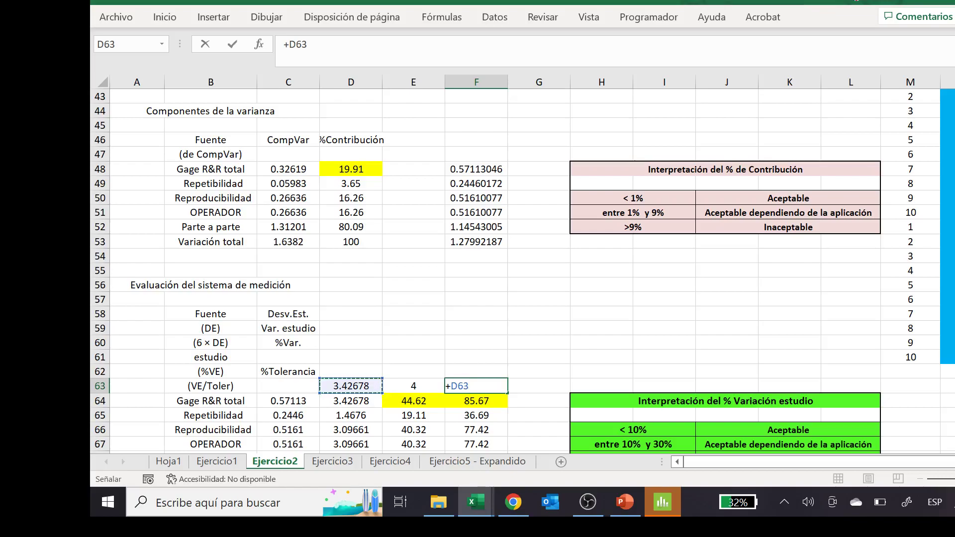
text(/)
click(421, 387)
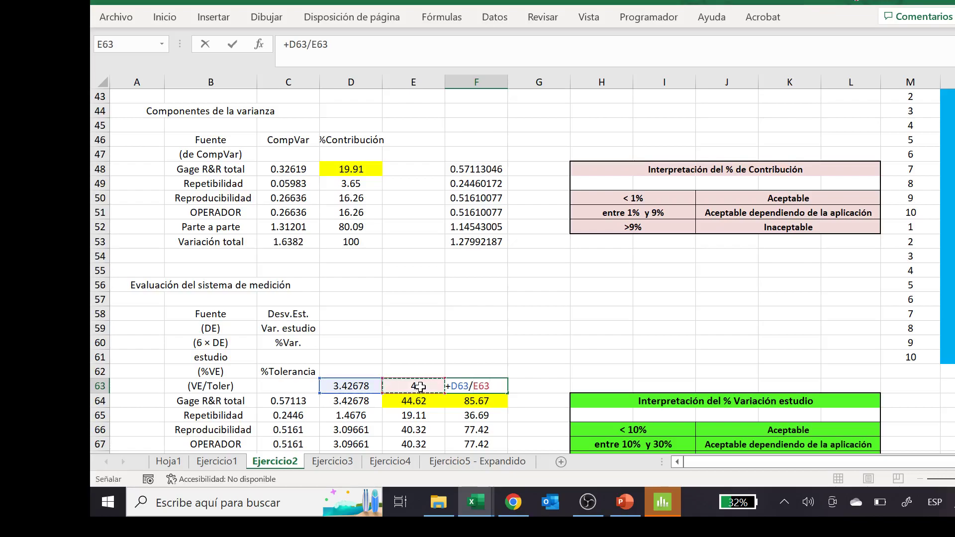
key(ctrl+Return)
key(Return)
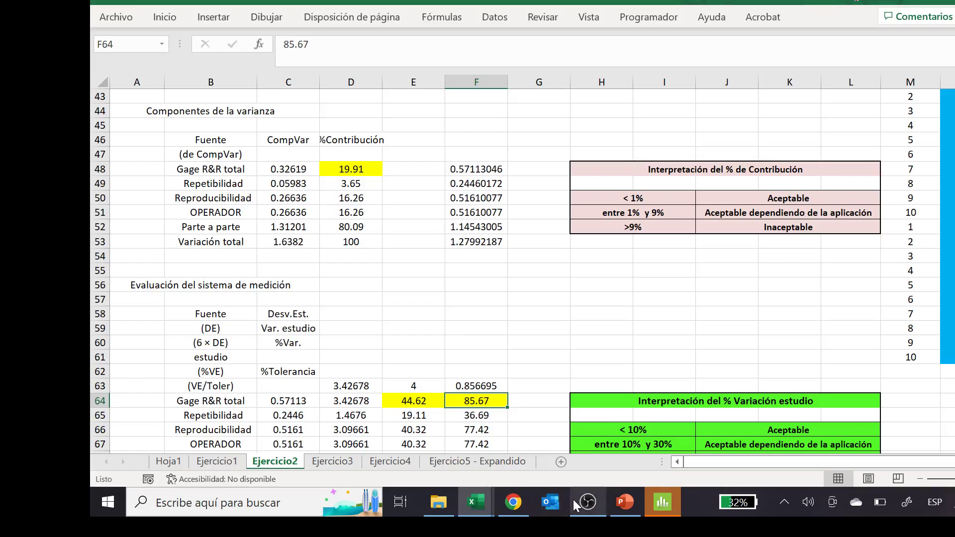
- Compare the Gage R&R results in Minitab's Evaluación del sistema de medición table with the % Variación estudio and Indice Precisión/Tolerancia criteria in Excel
mouse_move(483, 500)
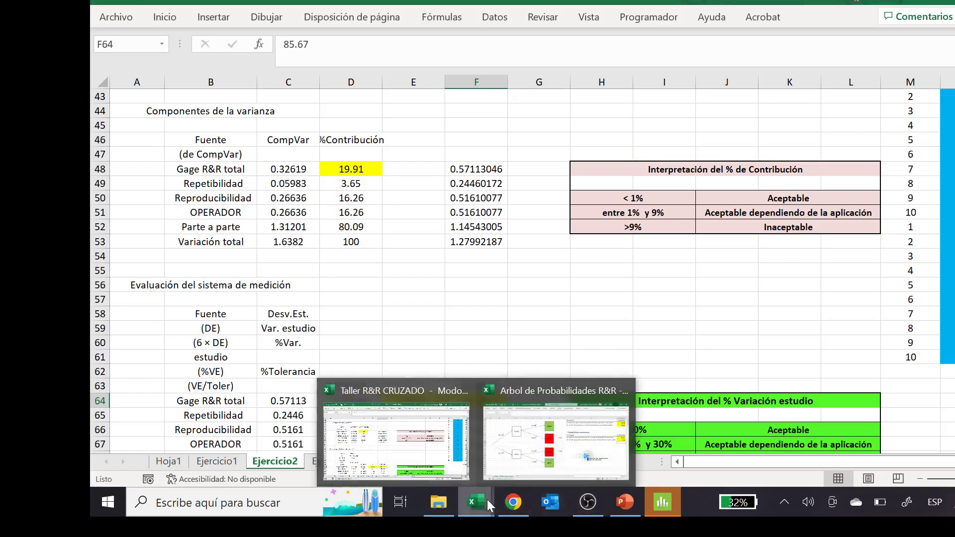
click(410, 432)
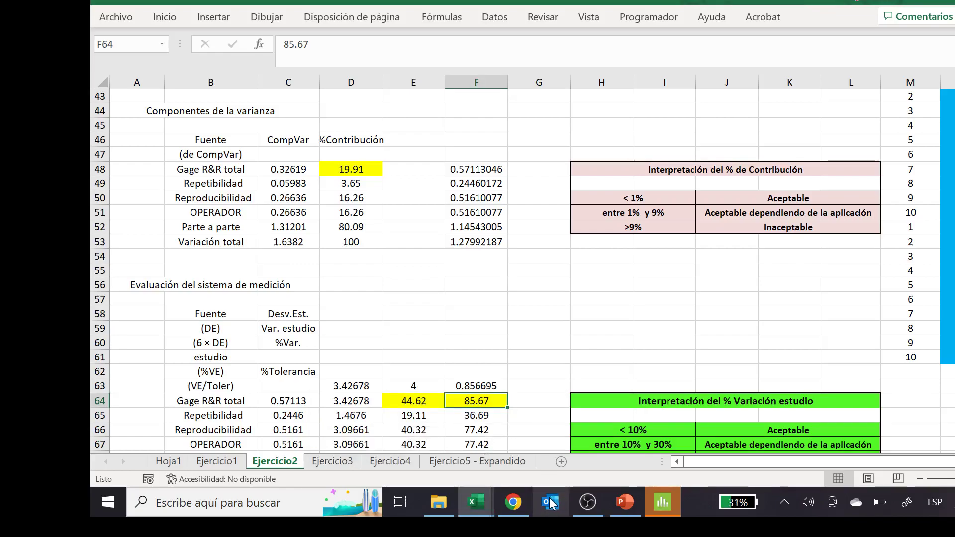
click(654, 499)
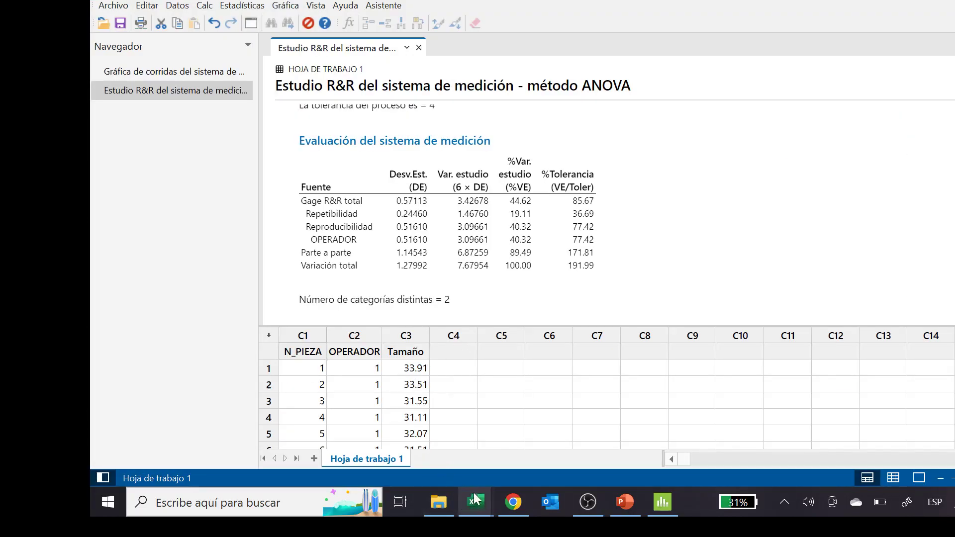
mouse_move(474, 498)
click(434, 443)
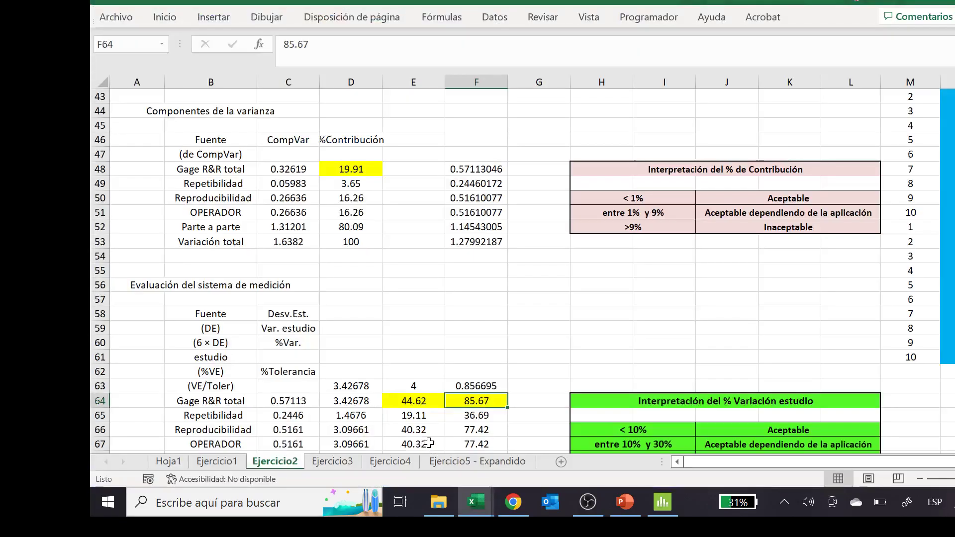
scroll(540, 305, down, 1)
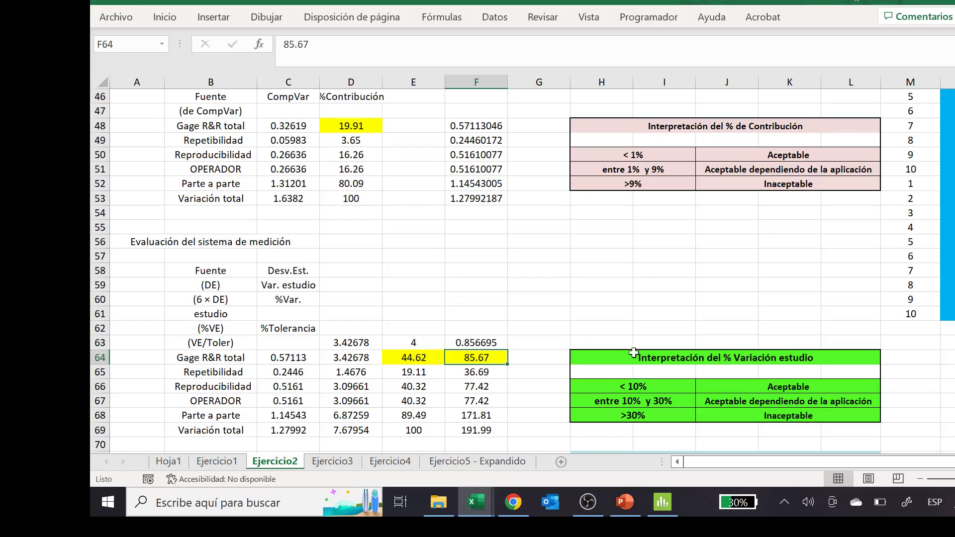
scroll(691, 360, down, 1)
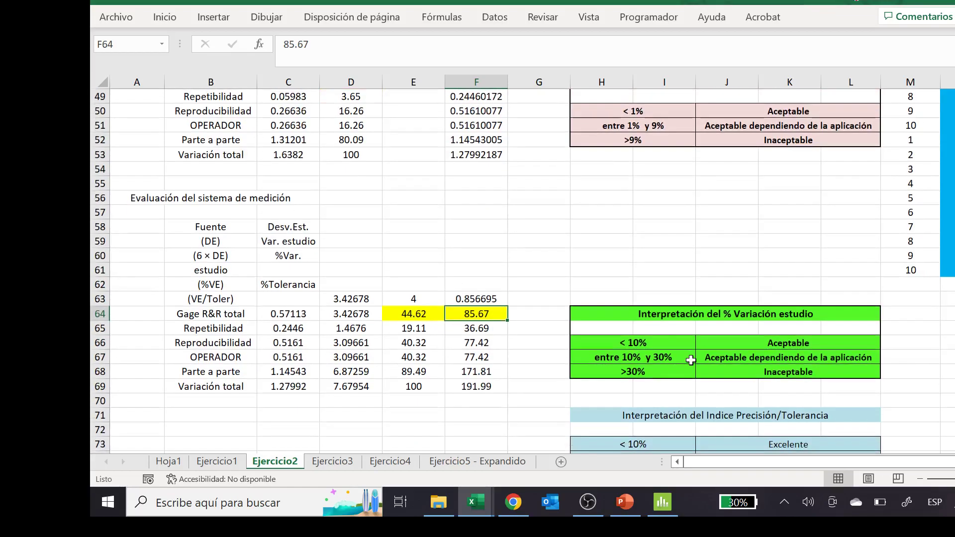
scroll(691, 360, down, 1)
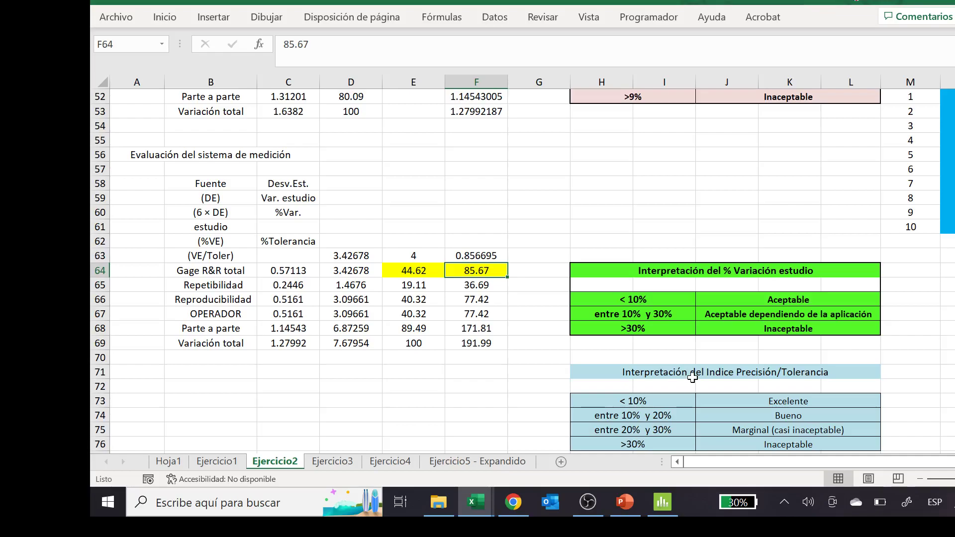
- Review the joint and conditional misclassification probabilities in Minitab alongside the probability tree in the Arbol de Probabilidades R&R workbook
click(656, 495)
scroll(628, 188, down, 6)
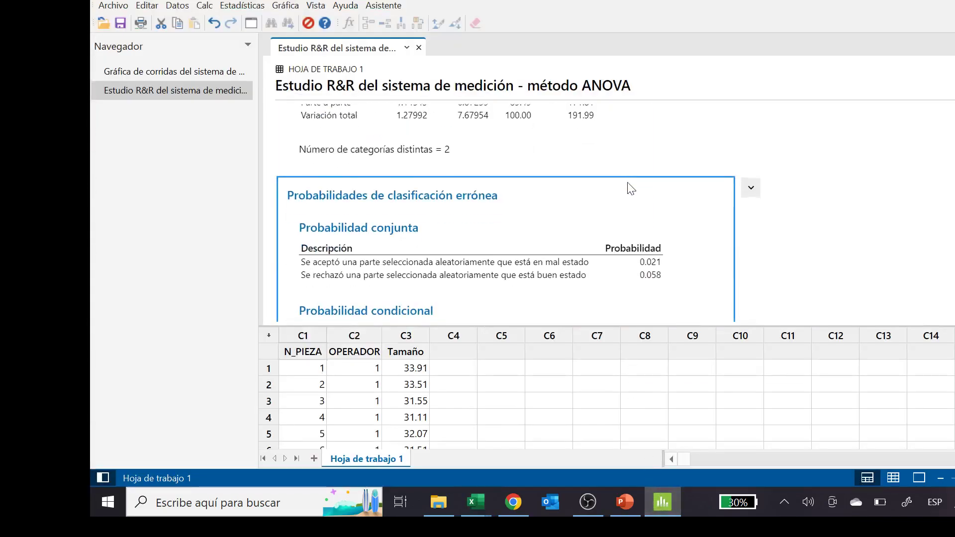
scroll(629, 188, up, 2)
scroll(627, 188, up, 1)
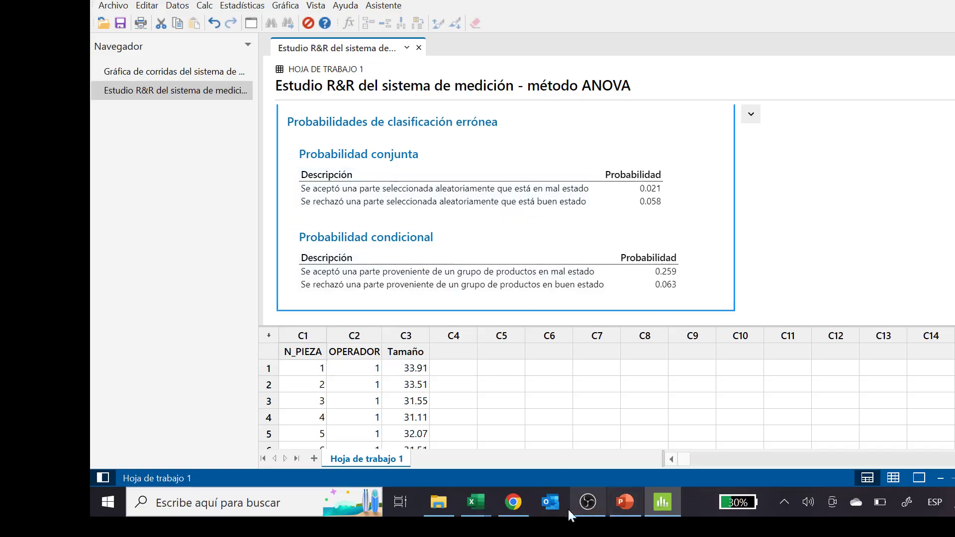
click(478, 500)
click(527, 458)
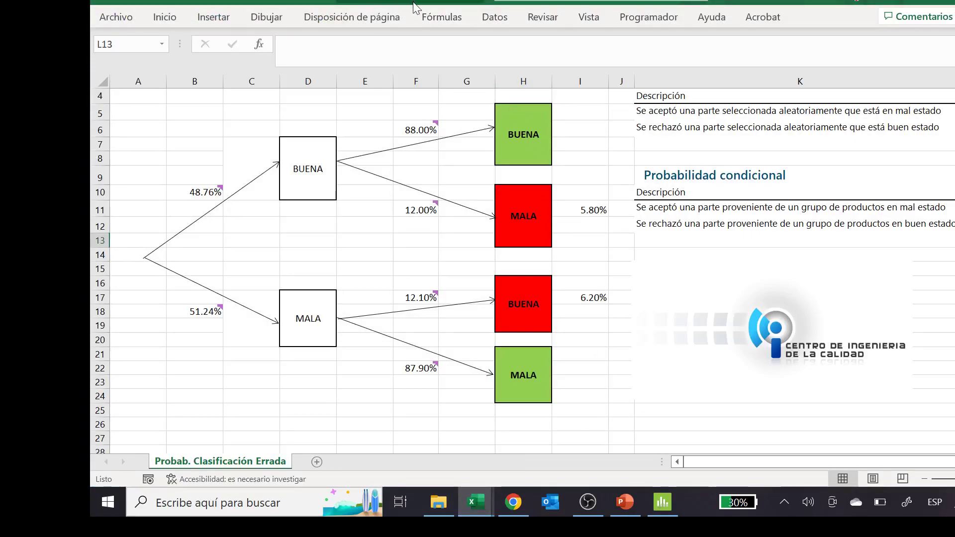
click(654, 500)
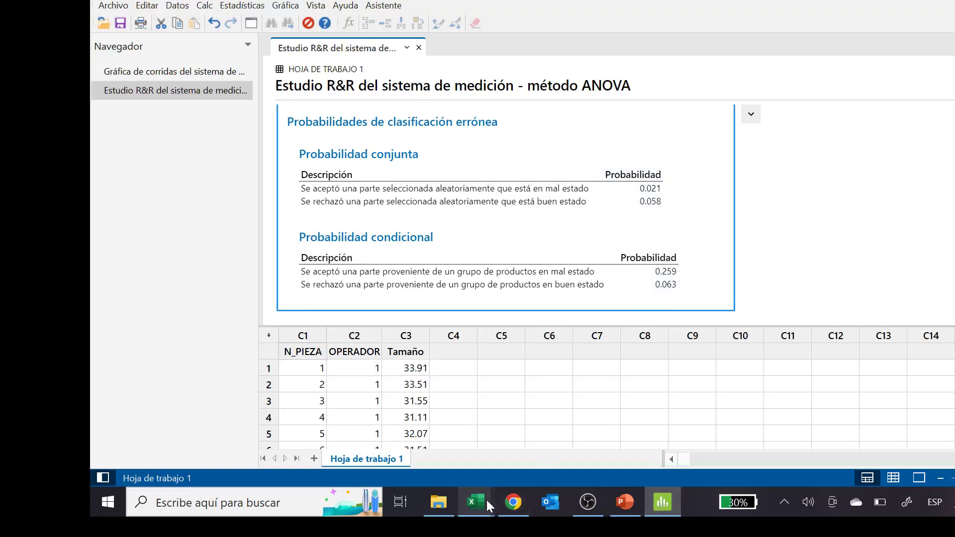
- Inspect the conditional probability input in L11 of the probability tree workbook and compare it with Minitab's Probabilidad condicional table
mouse_move(487, 499)
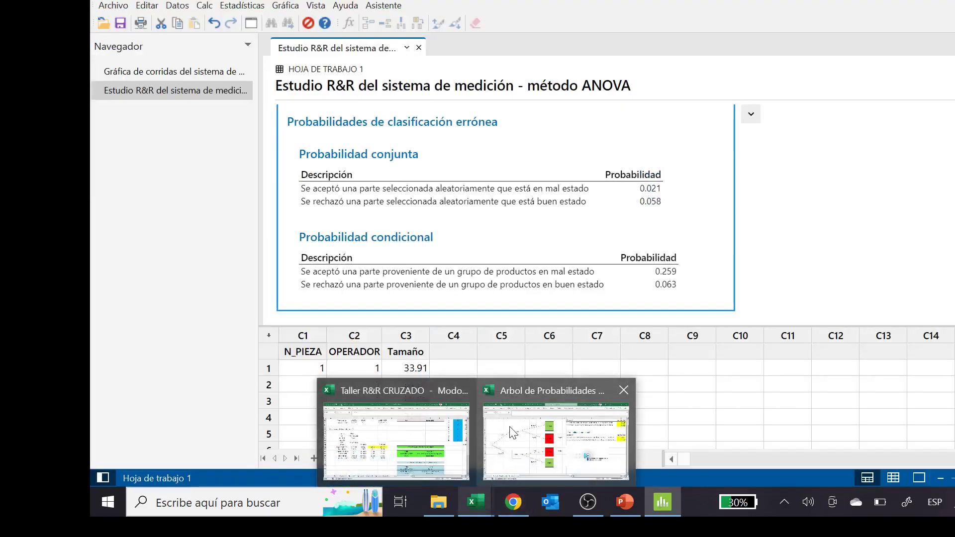
mouse_move(511, 432)
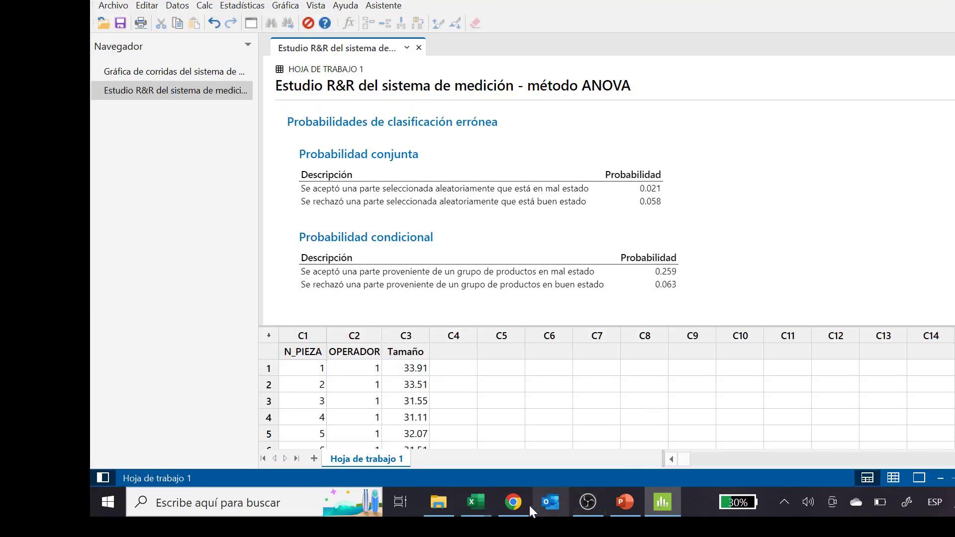
click(547, 448)
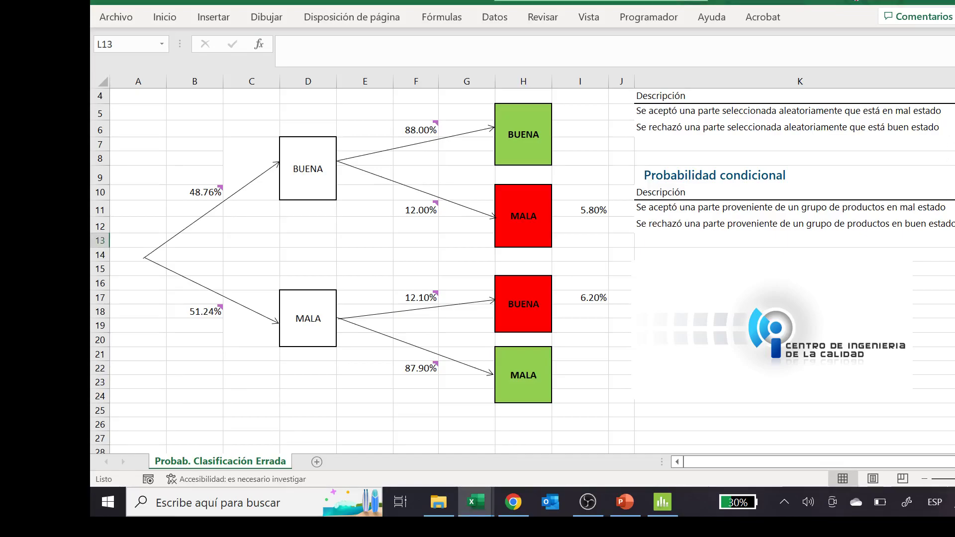
key(Up)
key(Up)
key(F2)
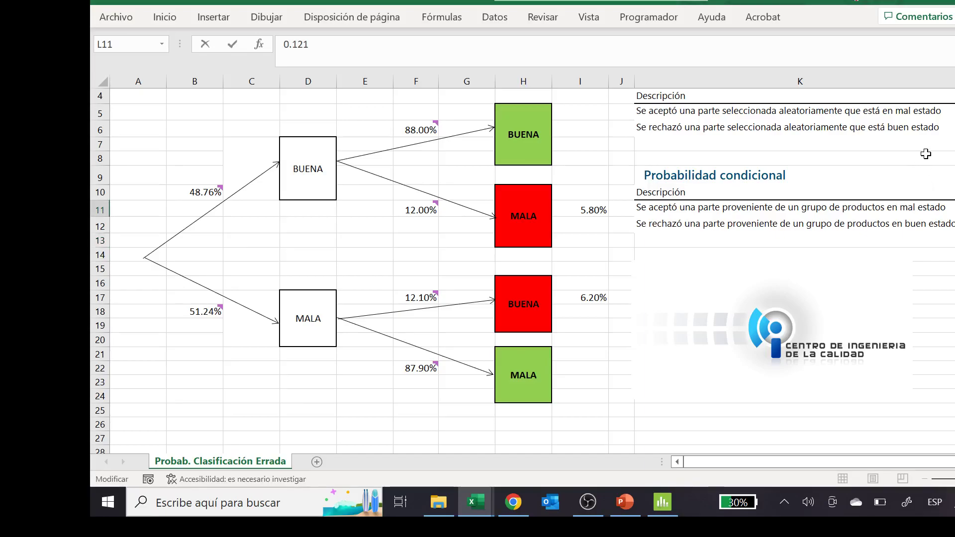
key(Return)
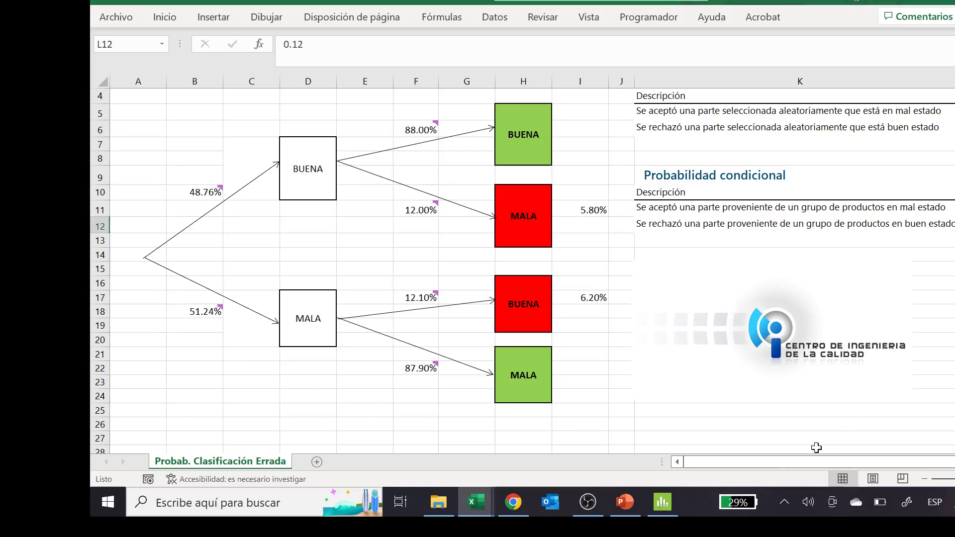
click(673, 498)
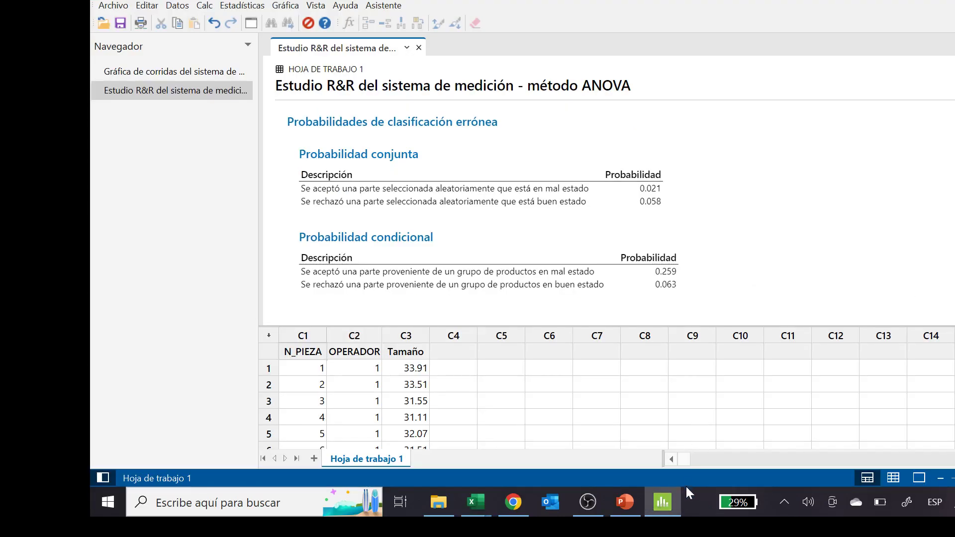
- Switch to Taller R&R CRUZADO.xls in Excel and close it, saving the changes in its existing file format
mouse_move(477, 502)
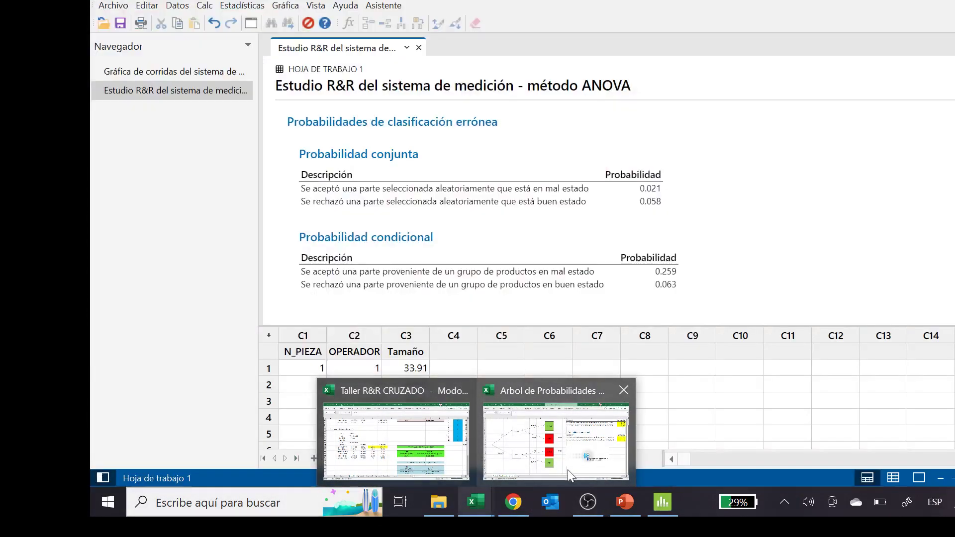
mouse_move(568, 462)
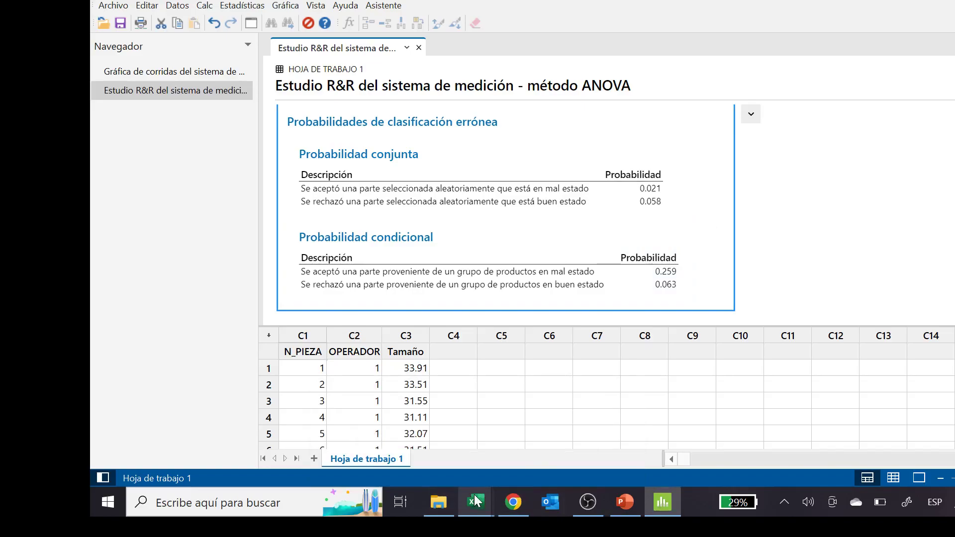
click(425, 439)
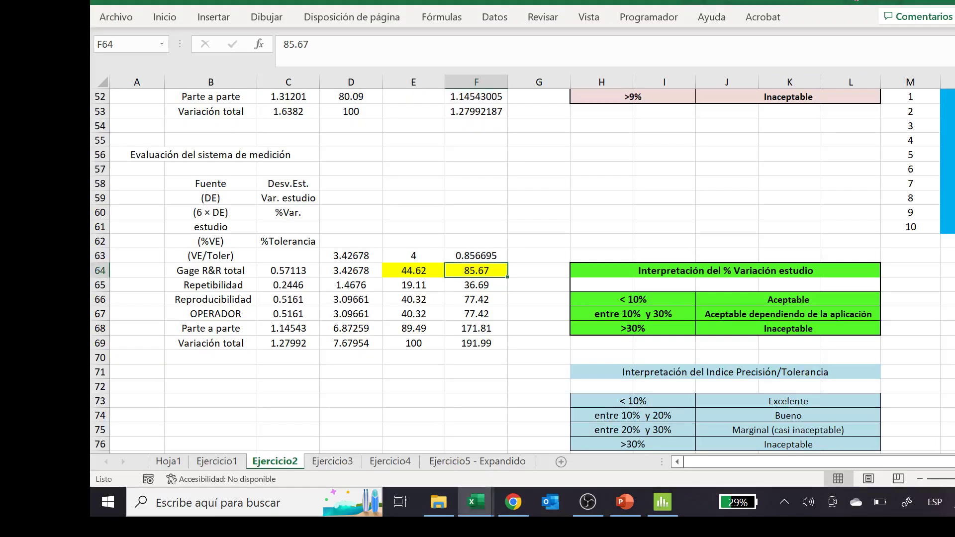
key(alt+F4)
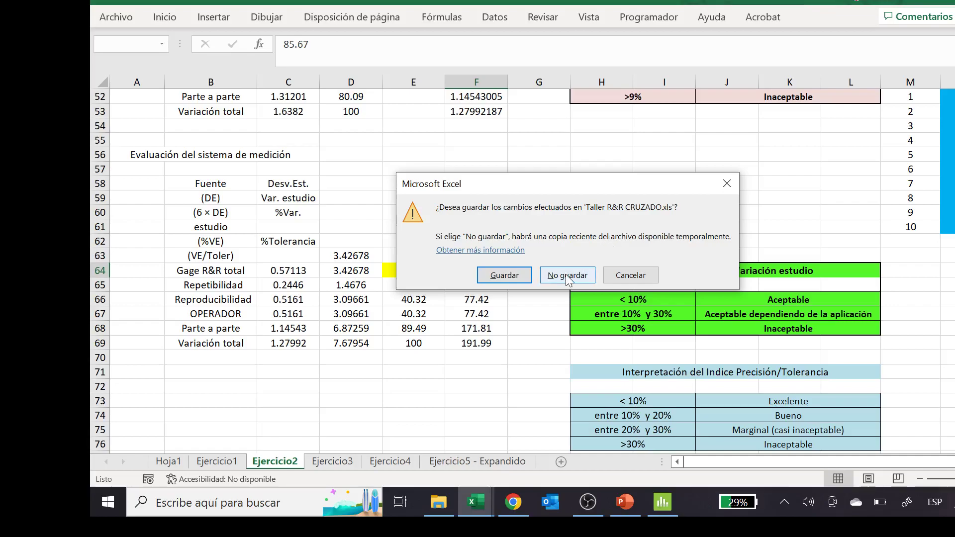
click(505, 278)
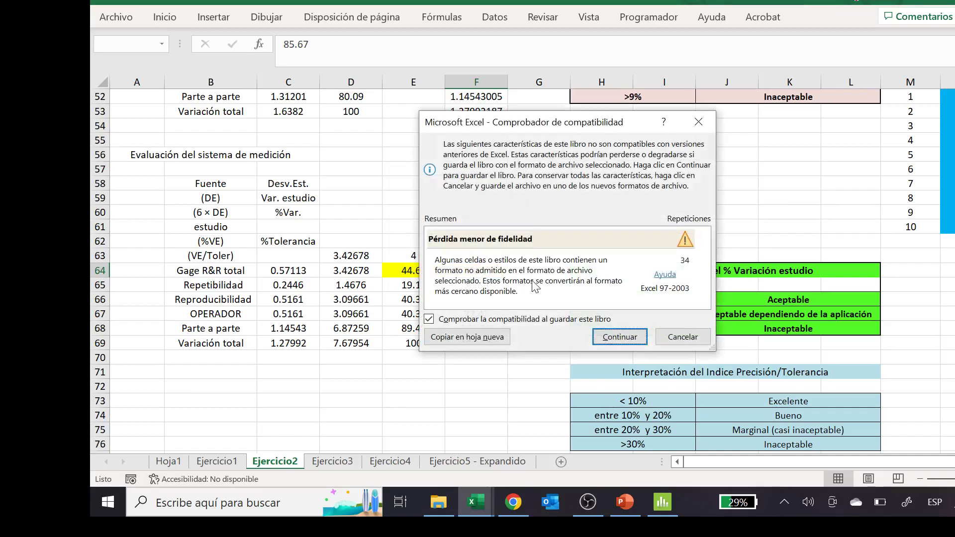
click(619, 336)
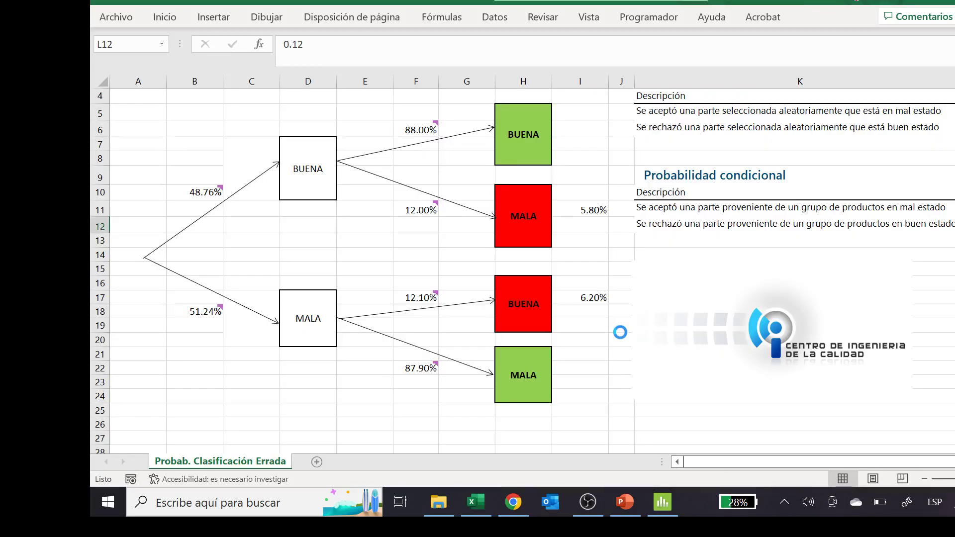
- Enter Minitab's joint misclassification probabilities in the probability tree workbook: 0.021 in L5 and 0.058 in L6
click(954, 112)
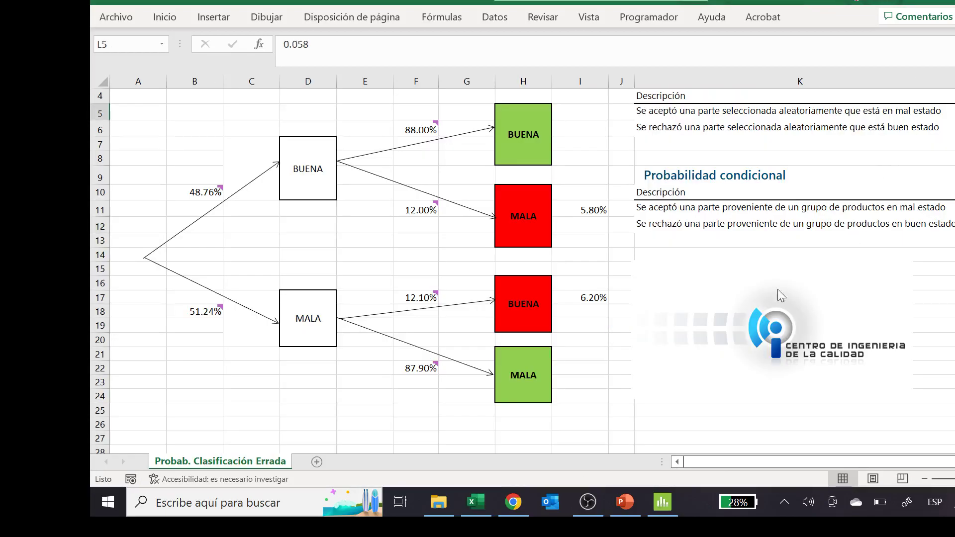
click(662, 503)
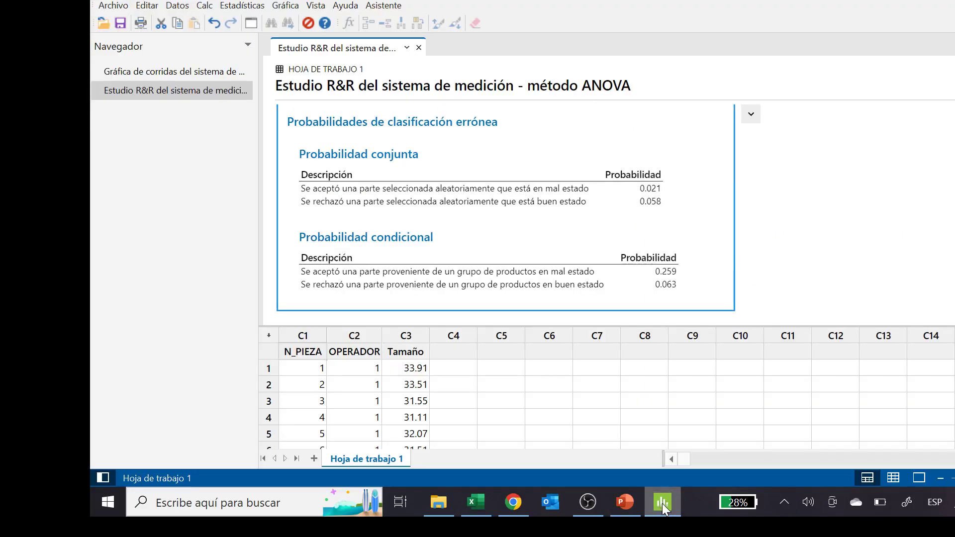
click(478, 500)
text(.)
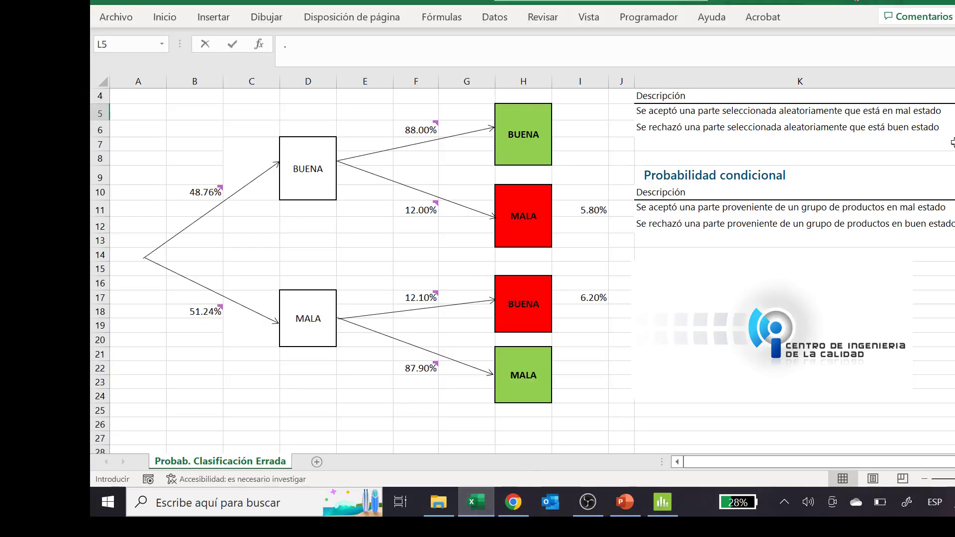
text(021)
key(Return)
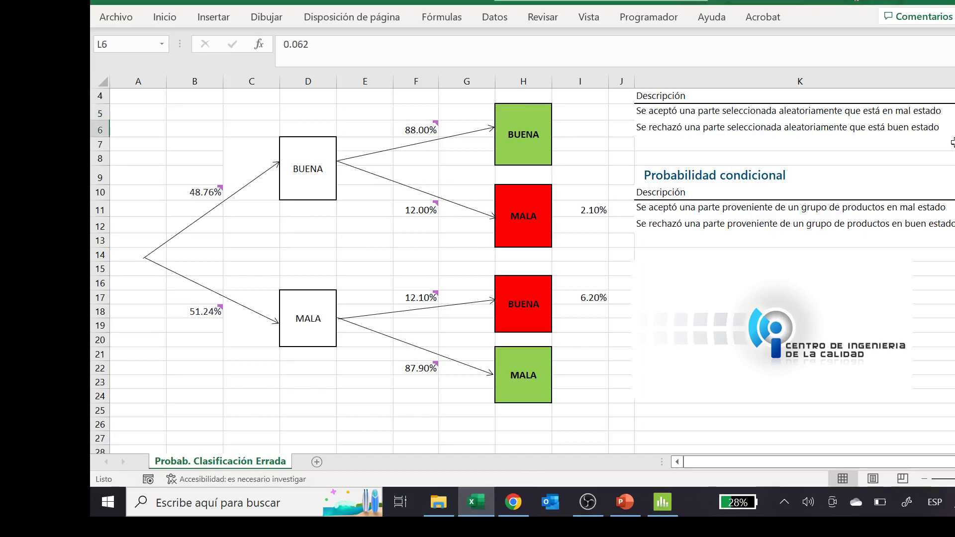
text(.058)
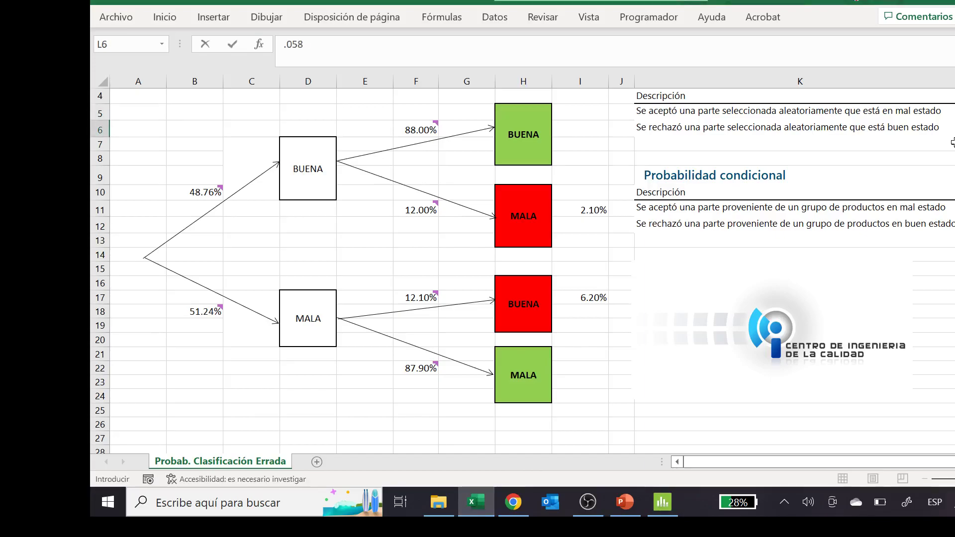
key(Return)
- Consult the conditional misclassification probabilities in Minitab and enter them in the Excel probability tree workbook: 0.259 in L11 and 0.063 in L12
click(661, 502)
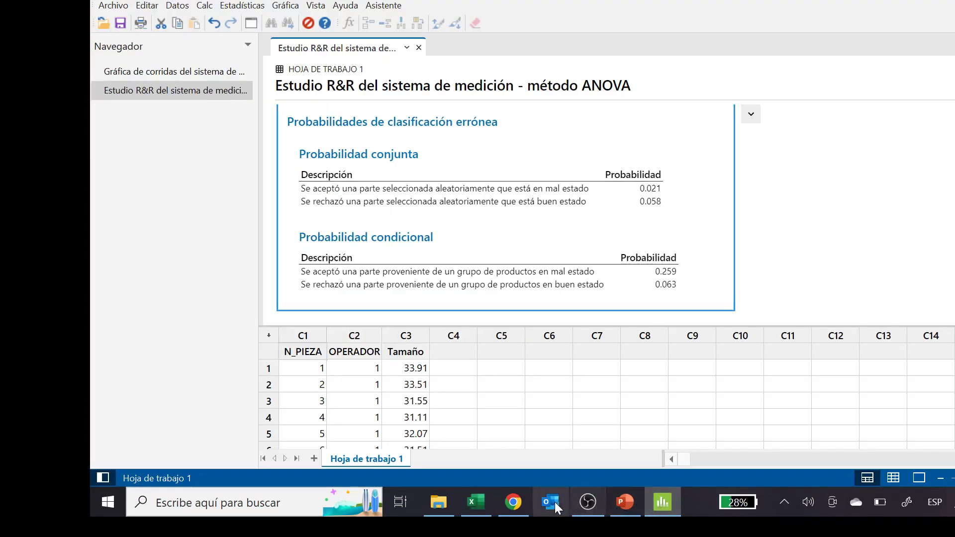
click(476, 499)
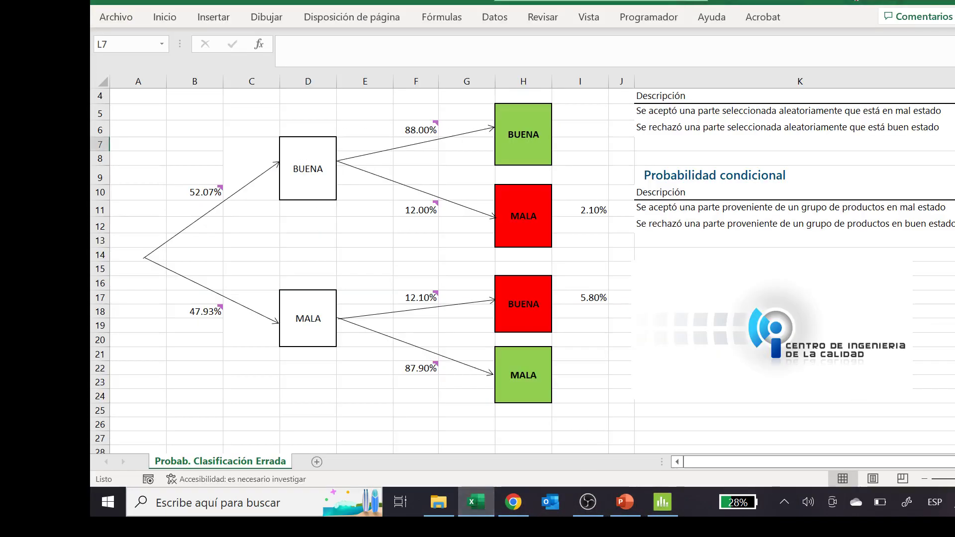
key(Down)
key(Down)
key(Down)
key(Down)
text(.259)
key(Return)
text(.0)
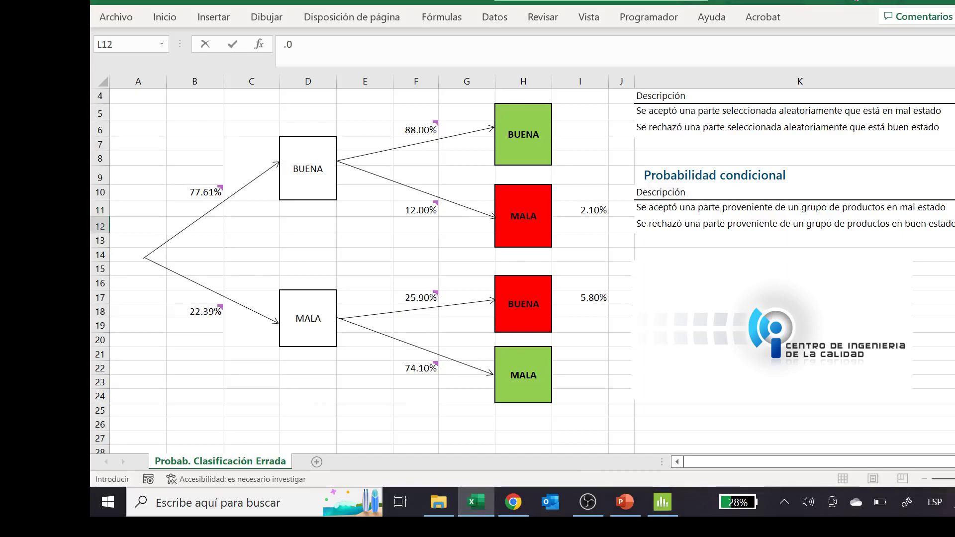
text(63)
key(Return)
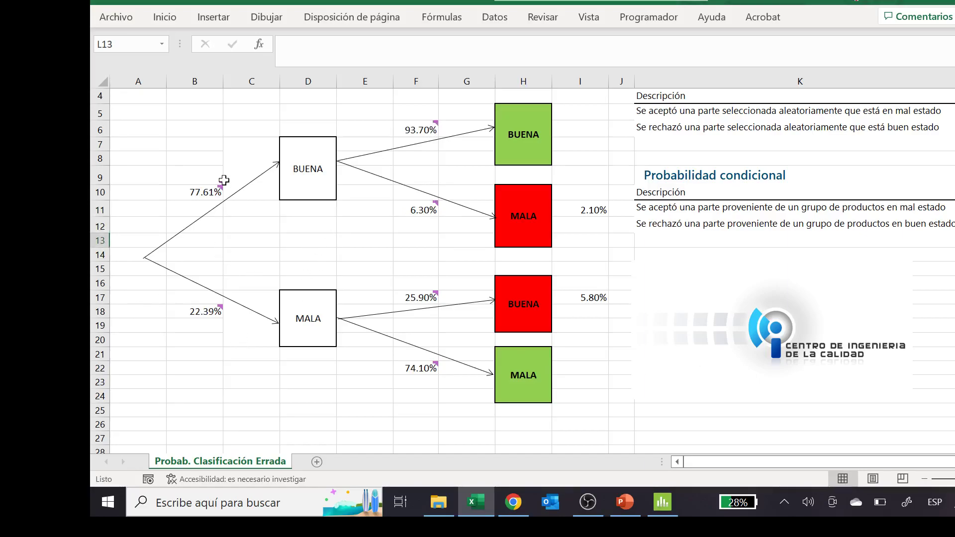
- Review the updated probability tree, reading the comments on F11 and F17 about good parts rejected and bad parts accepted by the measurement system
mouse_move(207, 186)
scroll(195, 286, up, 1)
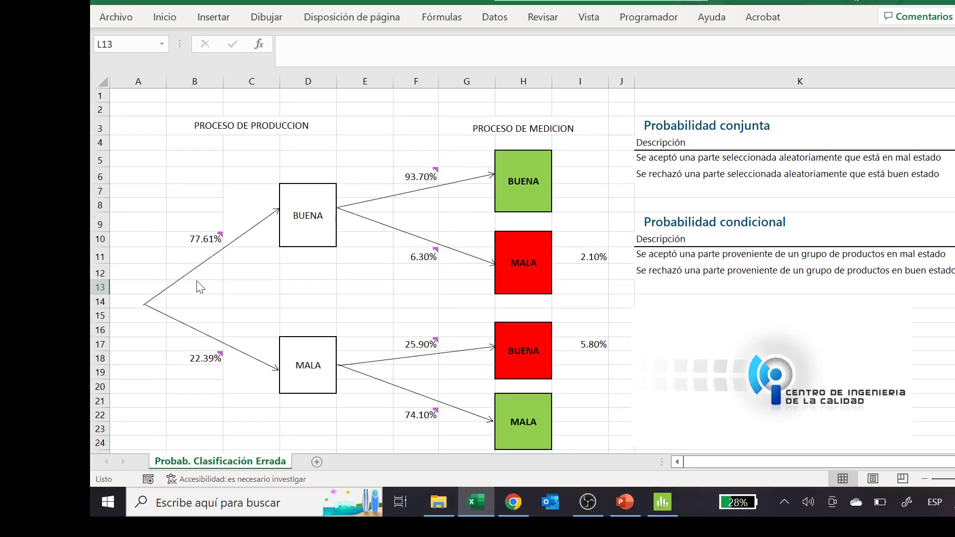
mouse_move(185, 248)
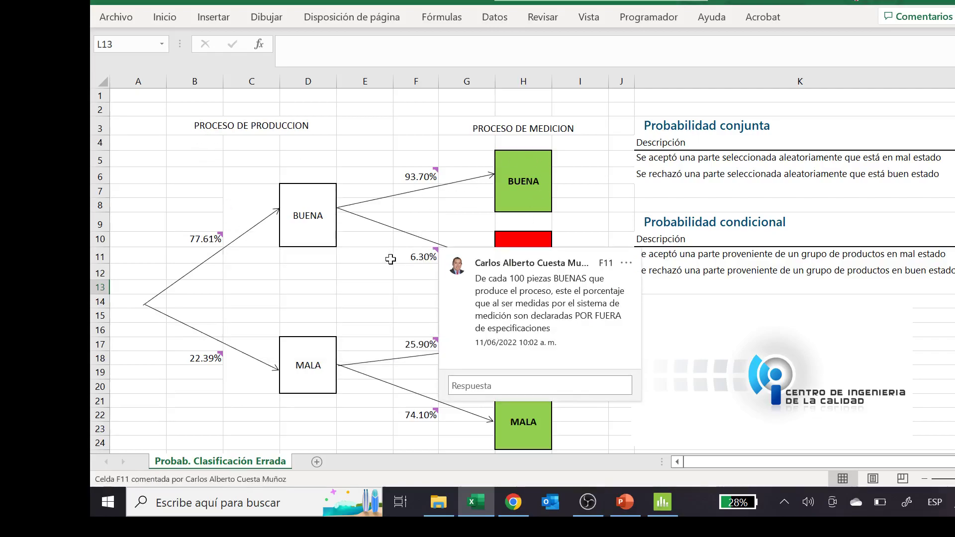
mouse_move(416, 257)
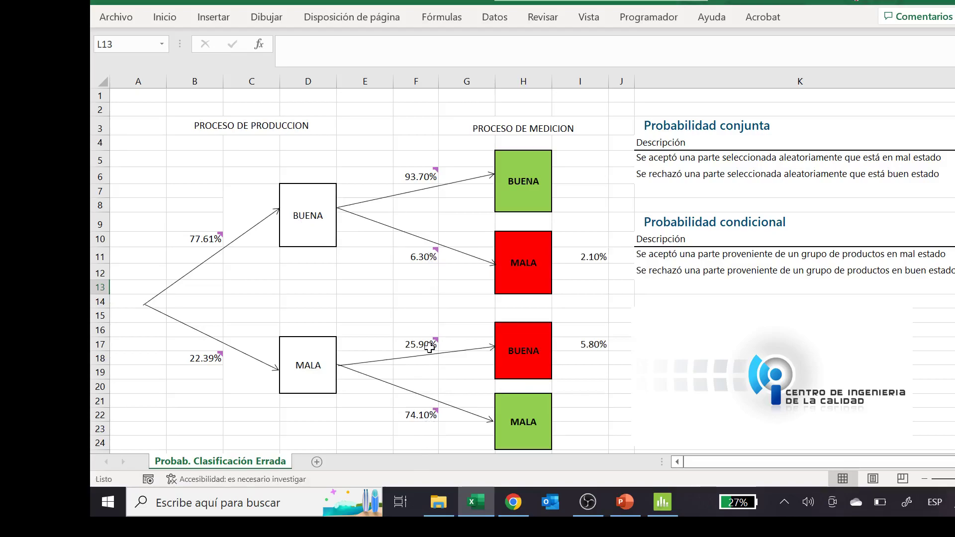
mouse_move(428, 344)
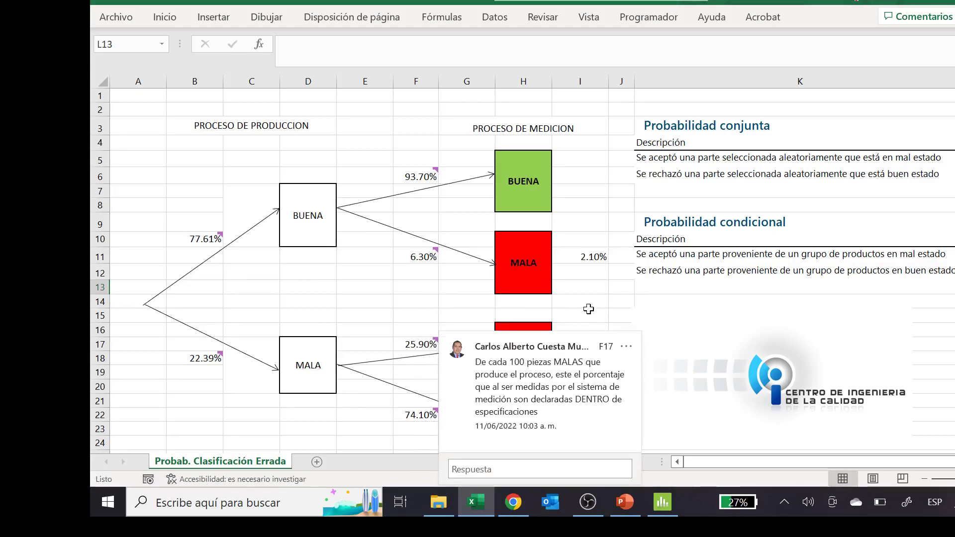
click(524, 345)
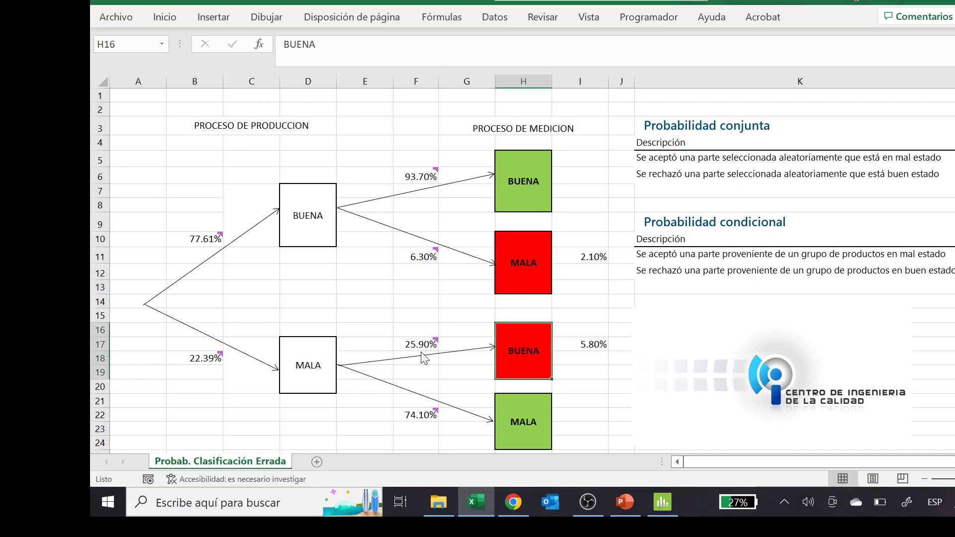